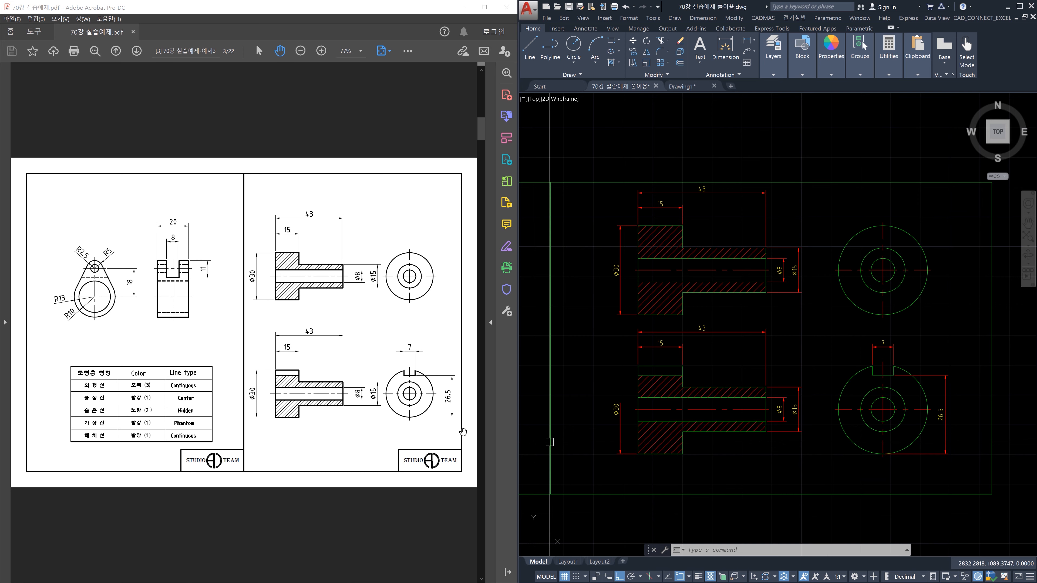
Go to page 6 of the exercise PDF, enlarge its left-hand drawing, and switch to an empty area of the AutoCAD drawing
scroll(352, 366, down, 1)
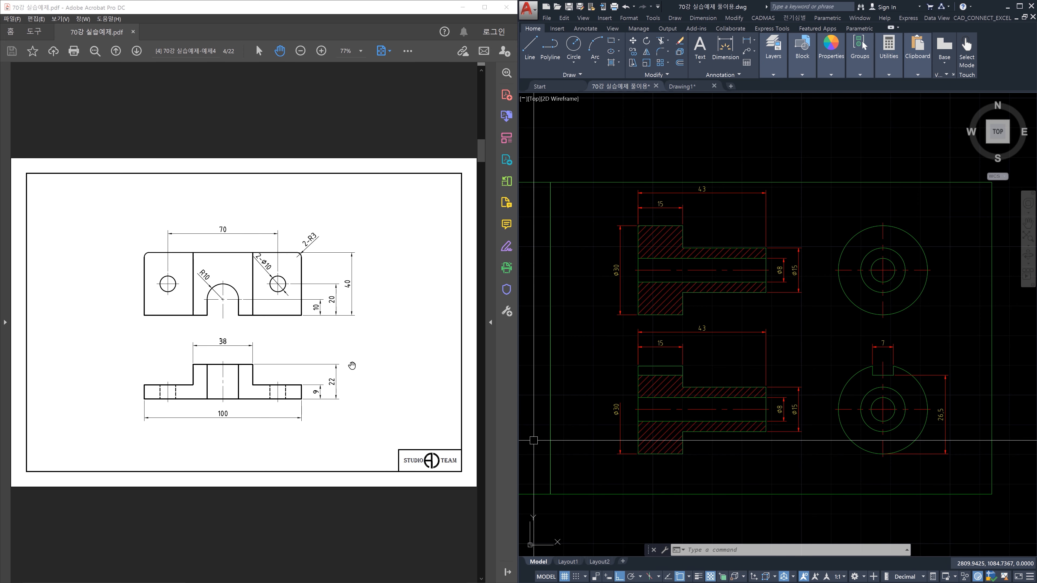
scroll(352, 366, down, 1)
scroll(352, 366, down, 1)
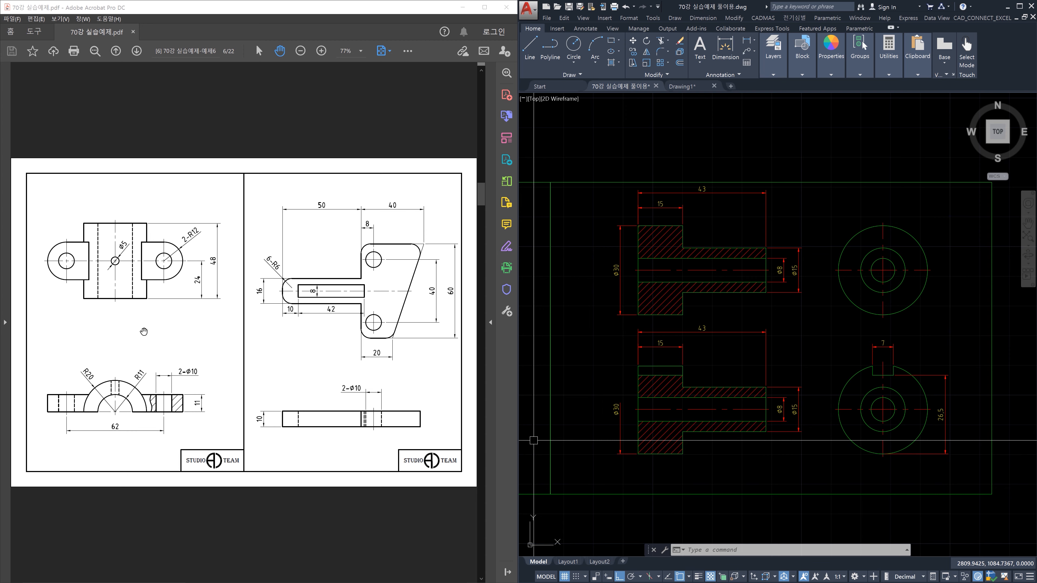
ctrl+scroll(145, 331, up, 2)
drag(160, 338, 312, 337)
ctrl+scroll(200, 335, up, 1)
drag(195, 334, 232, 334)
click(820, 361)
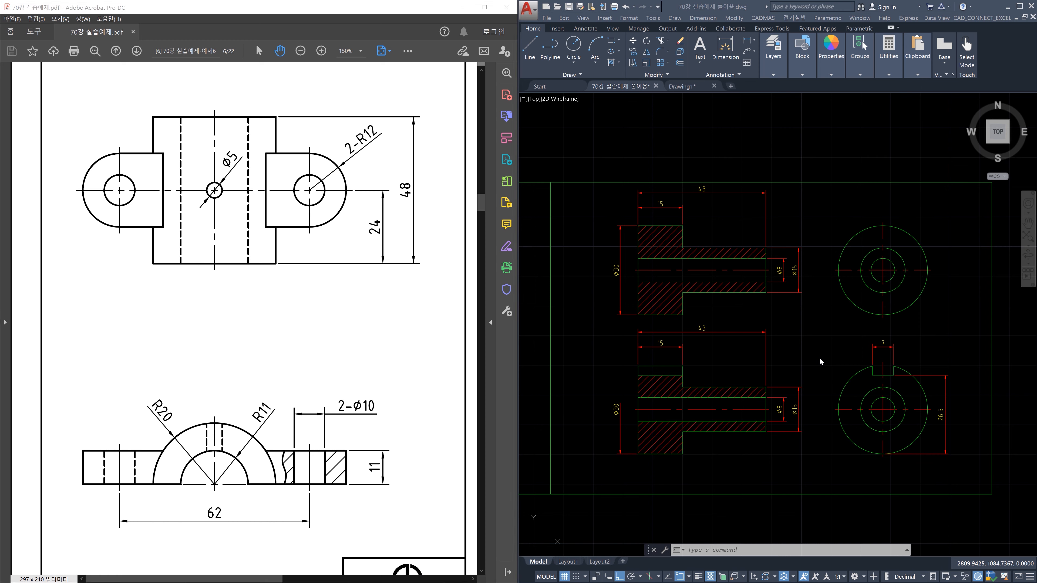
mouse_move(820, 361)
middle_down()
mouse_move(684, 336)
mouse_move(671, 353)
middle_up()
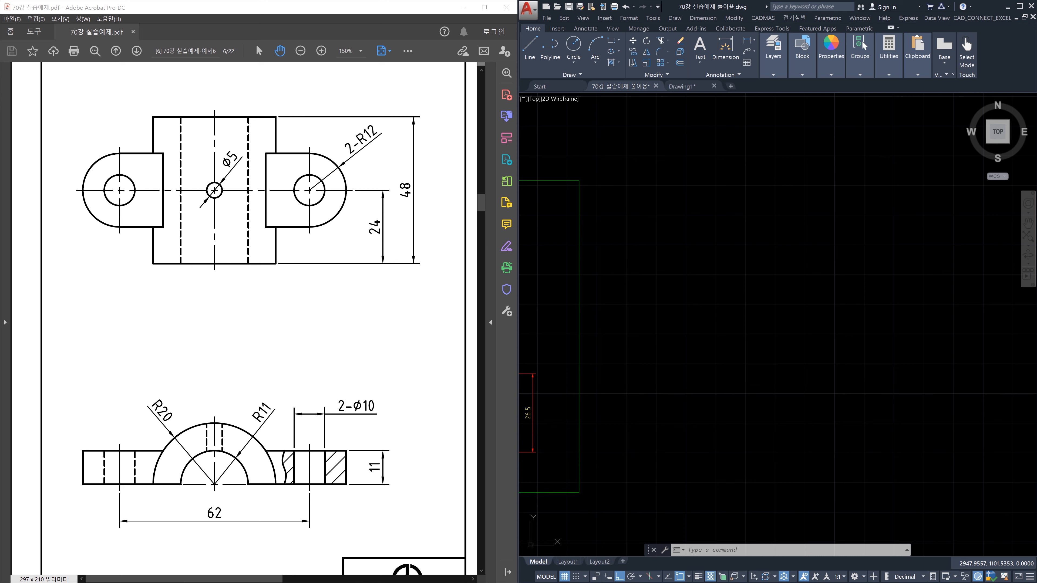
Examine how the undimensioned body width in the reference top view relates to the front view's R20 arc
mouse_move(145, 270)
mouse_down()
mouse_move(272, 265)
mouse_move(280, 278)
mouse_move(163, 289)
mouse_up()
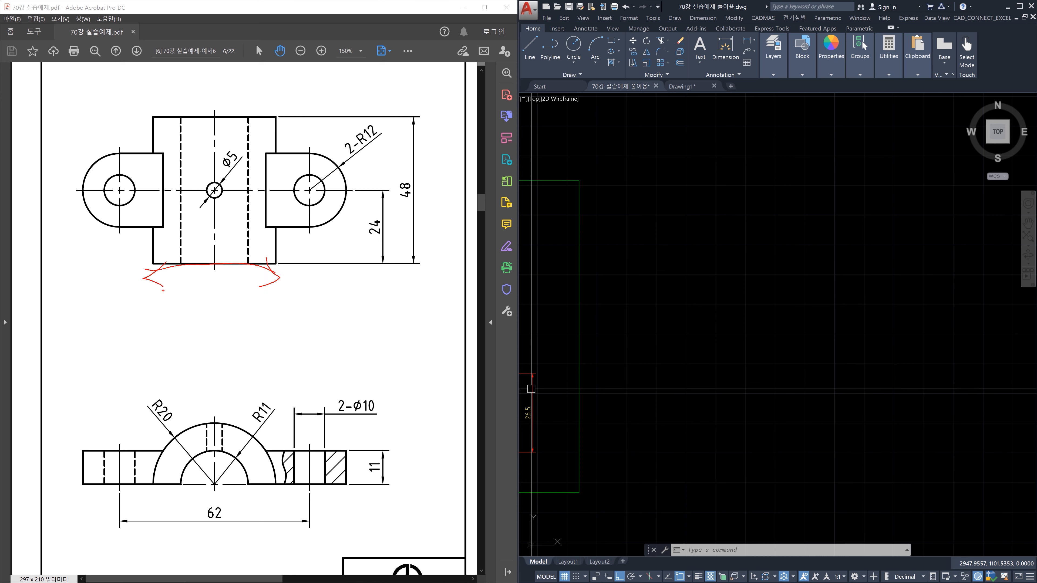
mouse_move(290, 457)
mouse_down()
mouse_move(119, 480)
mouse_move(323, 484)
mouse_move(256, 340)
mouse_move(321, 392)
mouse_up()
mouse_move(155, 265)
mouse_down()
mouse_move(279, 276)
mouse_move(251, 301)
mouse_up()
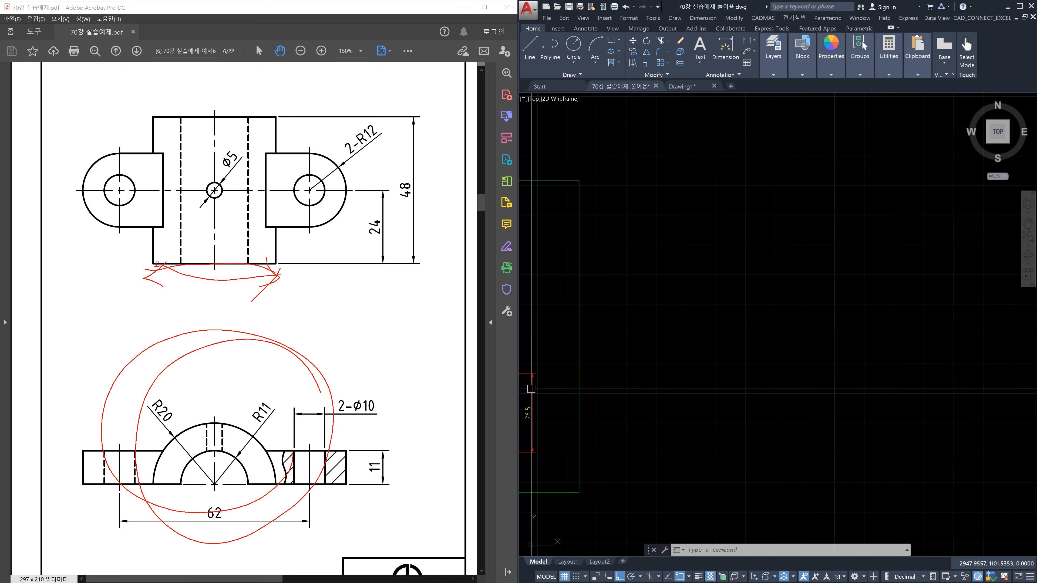
drag(151, 305, 155, 328)
drag(270, 271, 272, 323)
mouse_move(154, 285)
mouse_down()
mouse_move(155, 327)
mouse_move(218, 315)
mouse_move(245, 328)
mouse_up()
drag(177, 306, 176, 334)
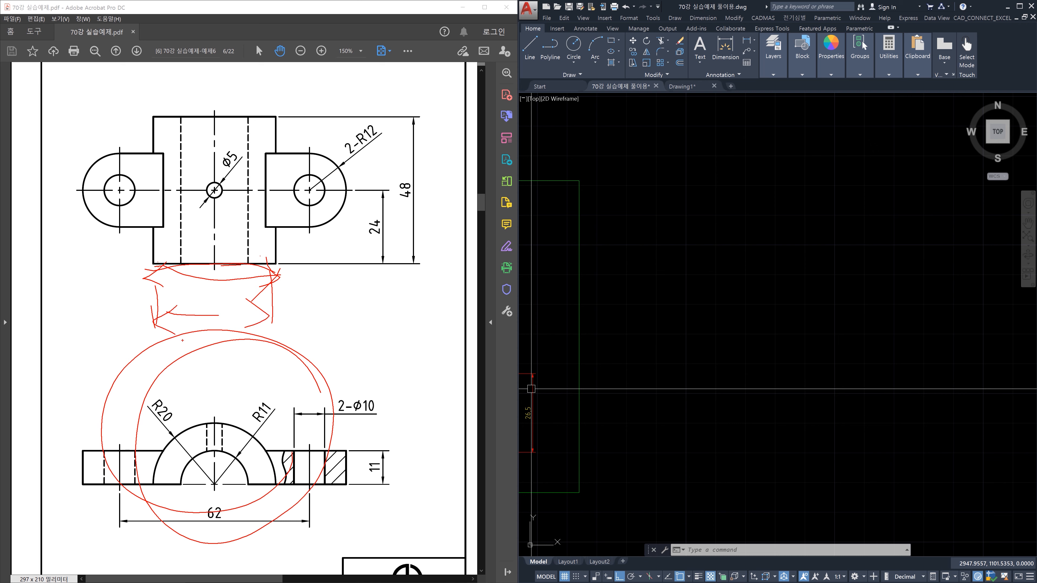
mouse_move(180, 398)
mouse_down()
mouse_move(184, 413)
mouse_move(154, 447)
mouse_up()
mouse_move(218, 484)
mouse_down()
mouse_move(161, 475)
mouse_move(167, 489)
mouse_move(216, 483)
mouse_move(178, 499)
mouse_move(194, 507)
mouse_up()
mouse_move(221, 299)
mouse_down()
mouse_move(230, 302)
mouse_move(215, 327)
mouse_move(241, 299)
mouse_up()
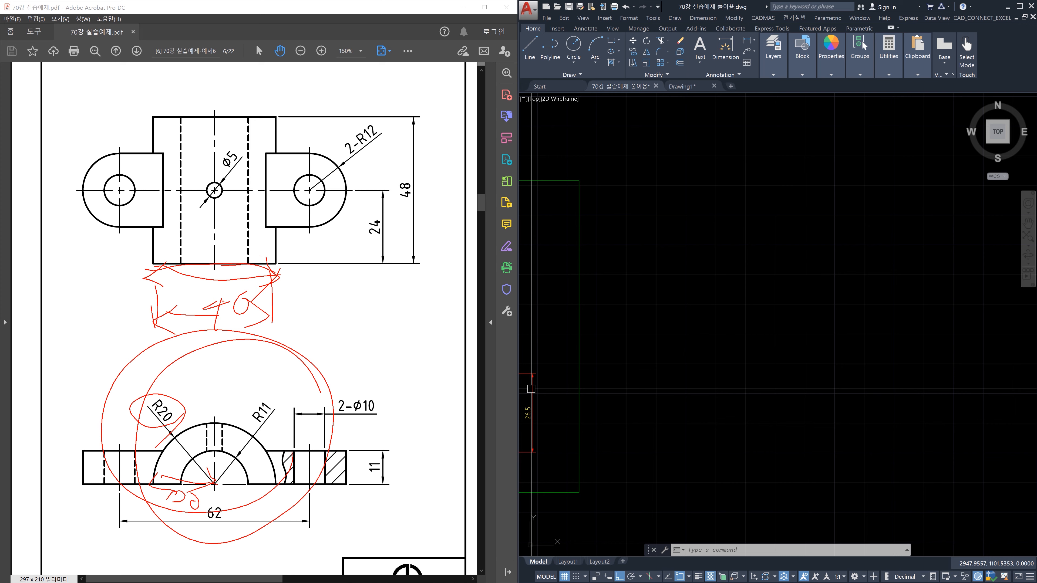
key(Escape)
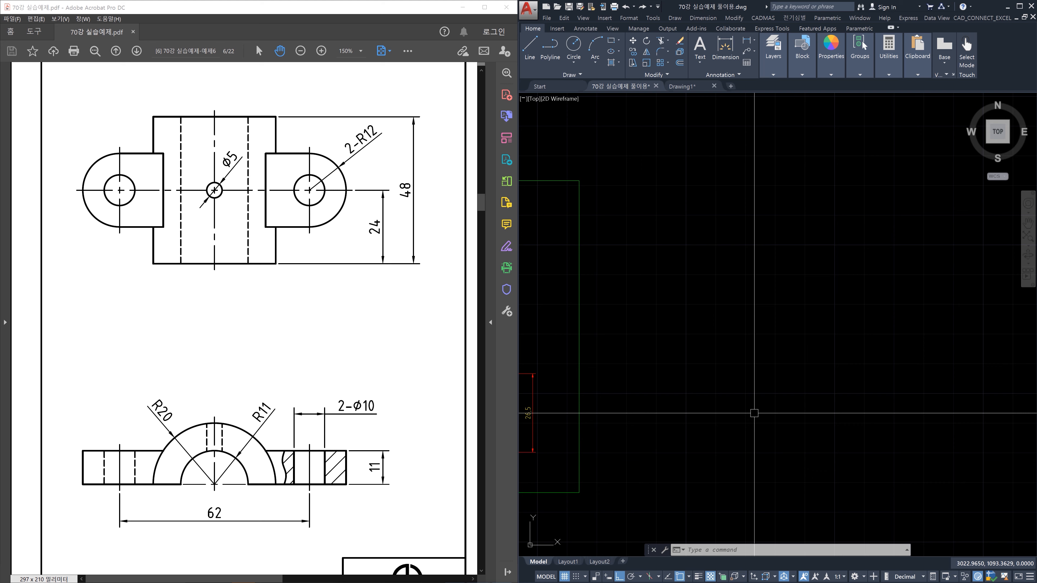
Draw a horizontal and a vertical construction line crossing in the empty area beside the existing drawing frame
text(xl)
key(Return)
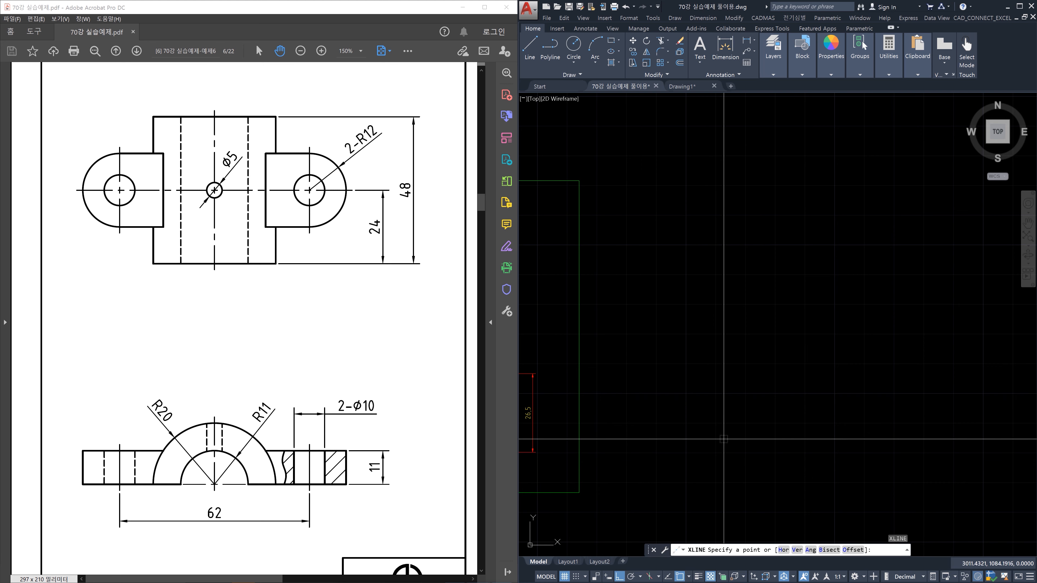
click(759, 432)
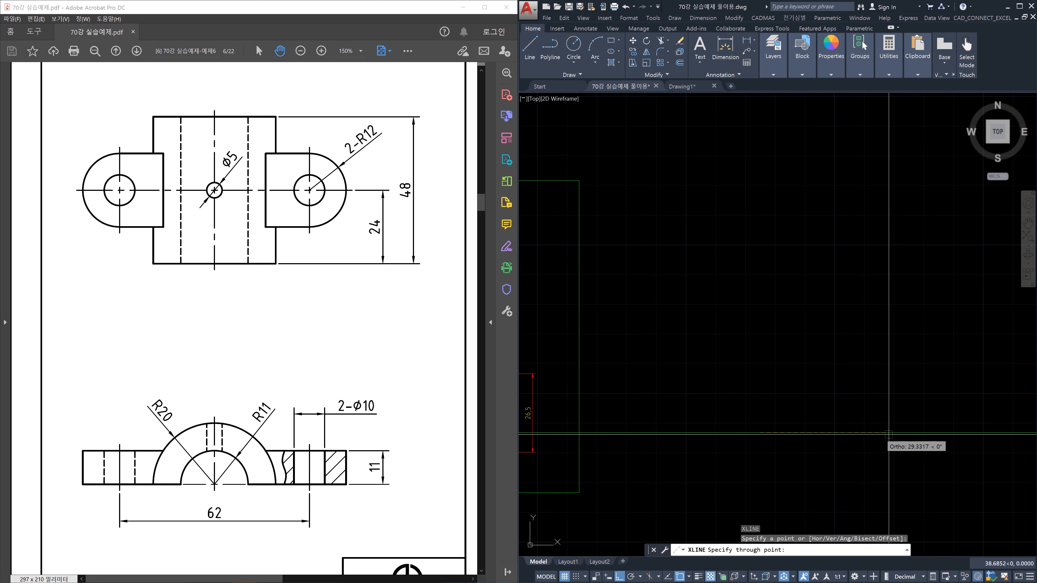
click(878, 435)
click(760, 352)
key(Escape)
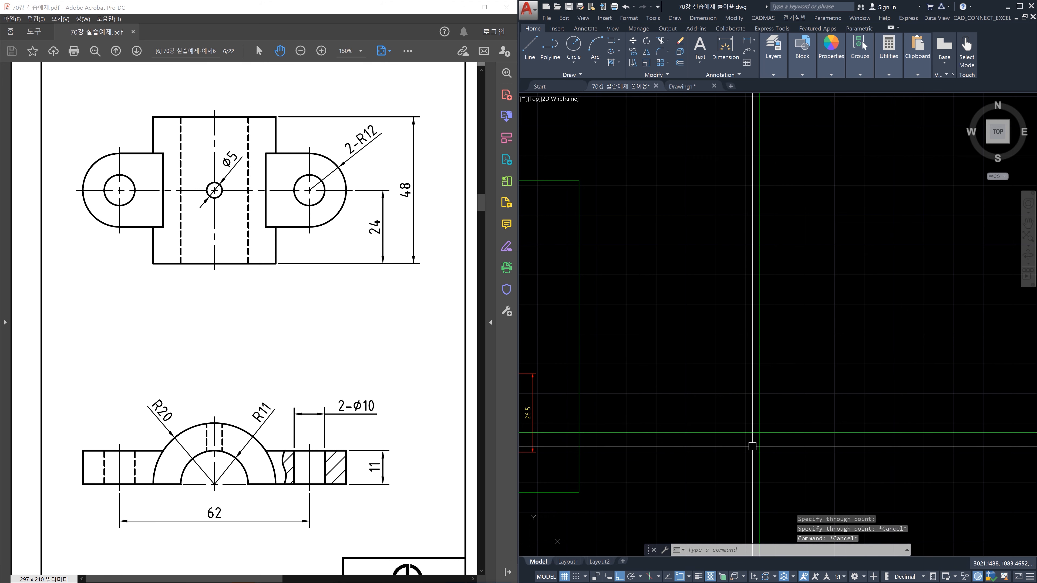
Draw two concentric circles of radius 11 and 20 centred on the construction lines' intersection
text(c)
key(Return)
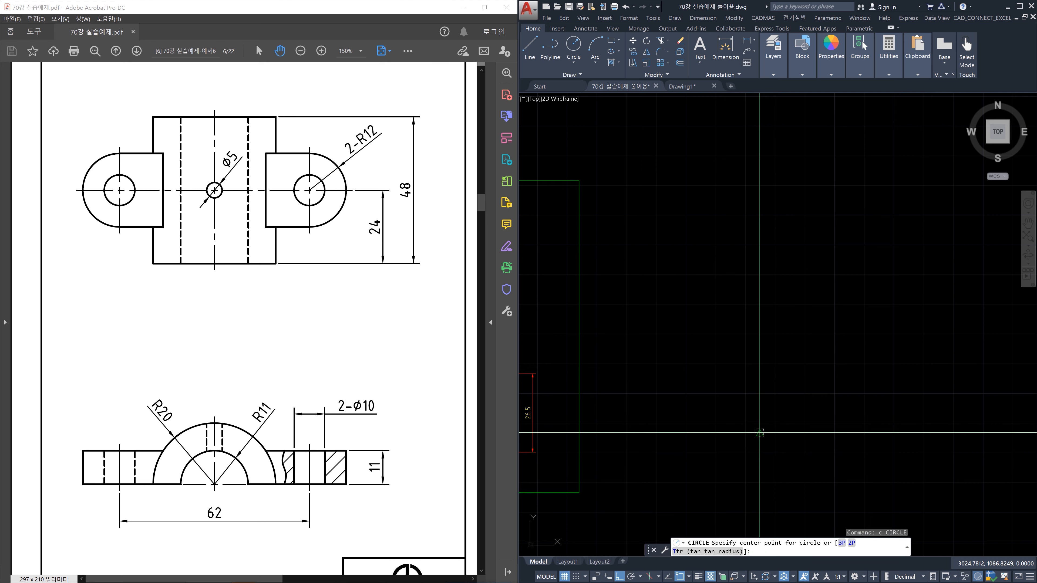
click(759, 433)
text(1)
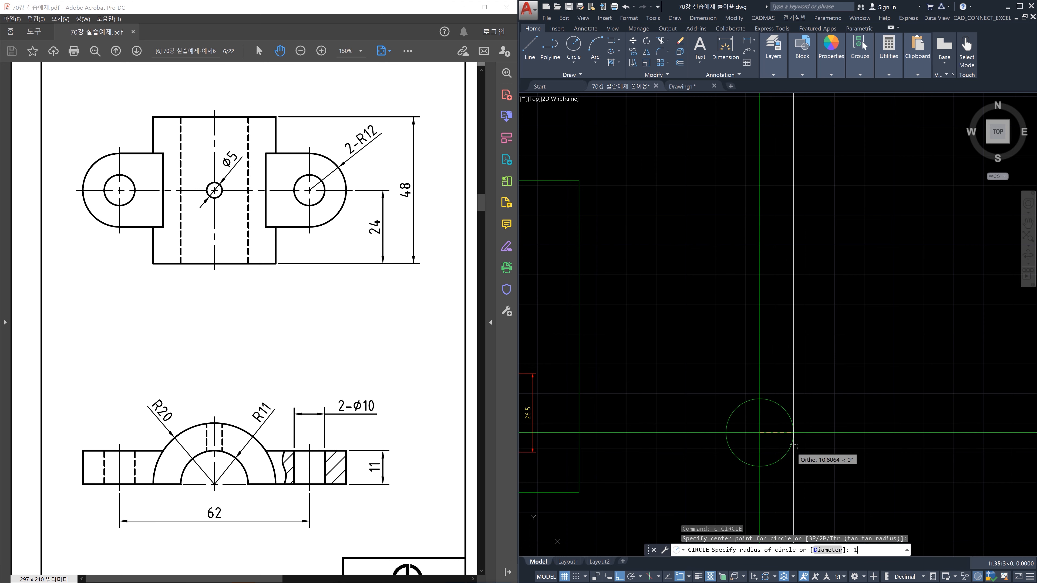
text(1)
key(space)
key(space)
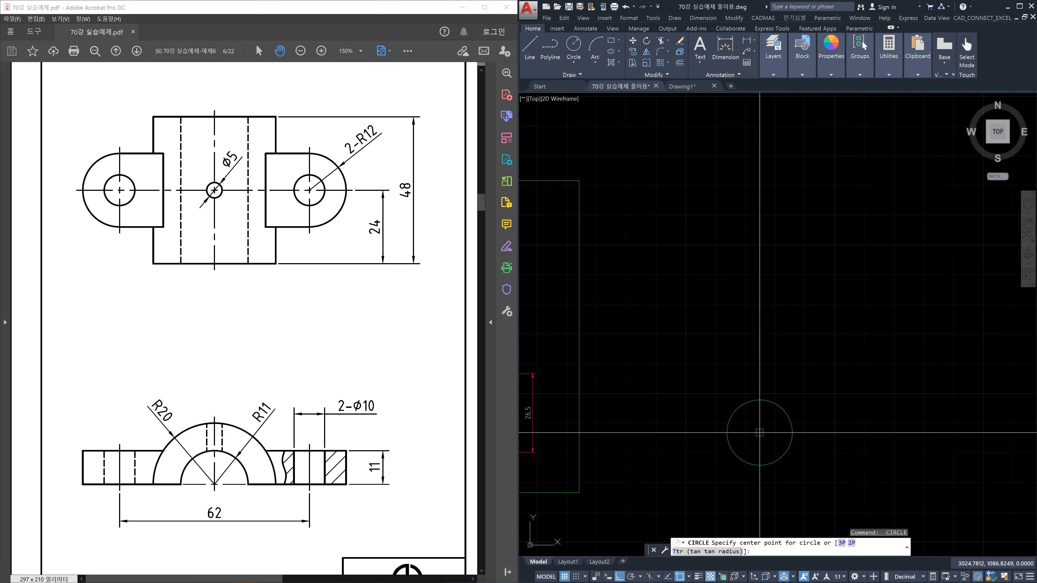
click(760, 433)
text(2)
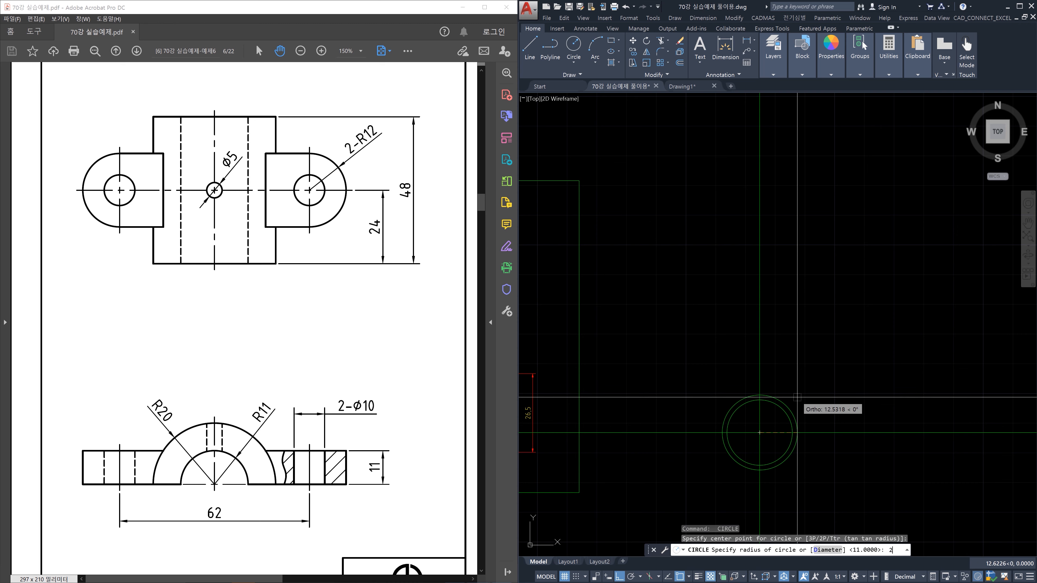
text(0)
key(space)
key(Escape)
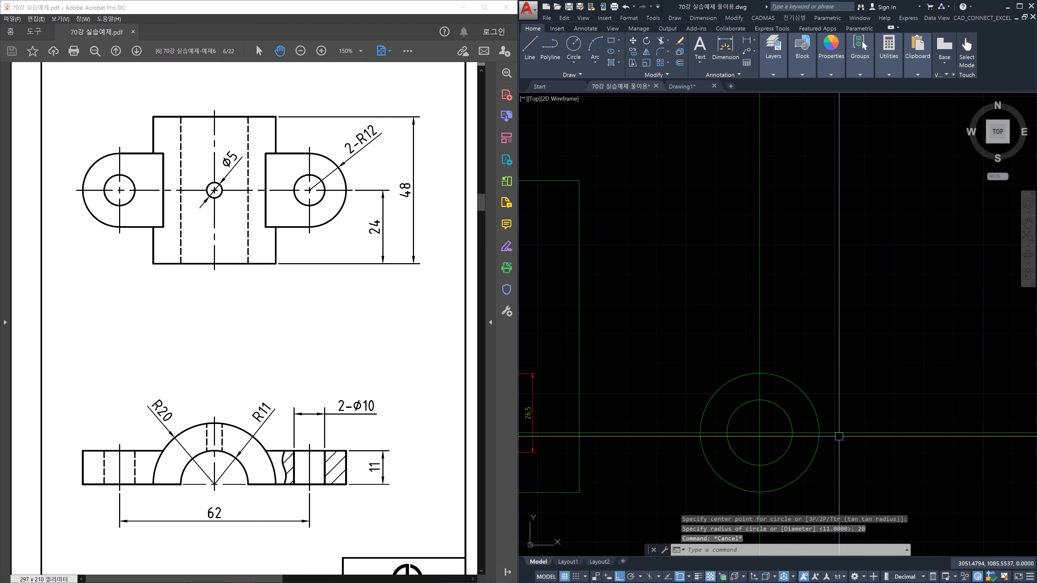
Trim both circles and the vertical construction line below the horizontal construction line, leaving the upper half circles
text(tr)
key(space)
click(869, 454)
click(840, 396)
key(space)
click(836, 490)
click(671, 469)
key(Escape)
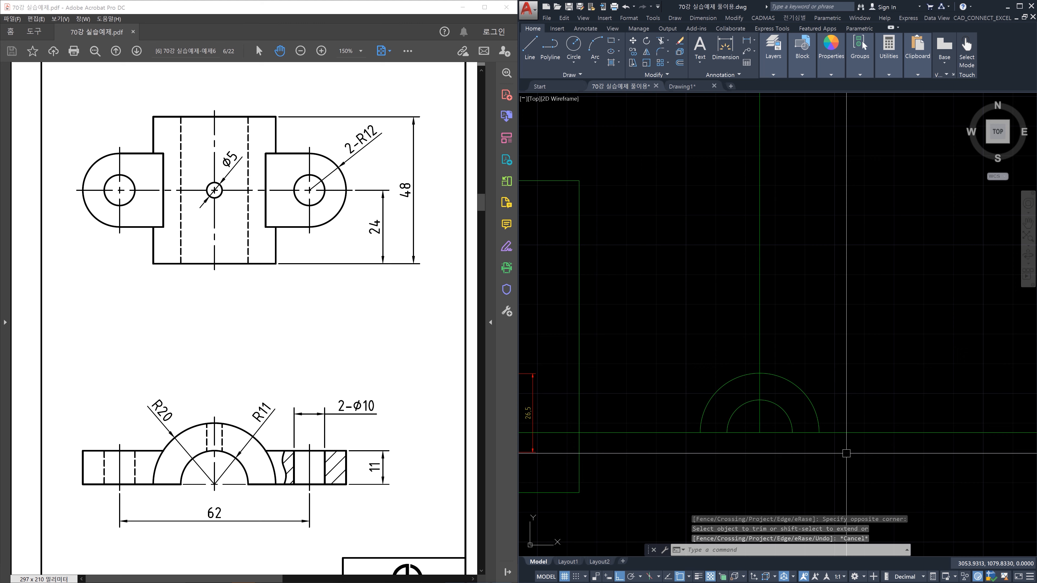
Offset the horizontal construction line 11 upward
text(o)
key(space)
text(11)
key(Return)
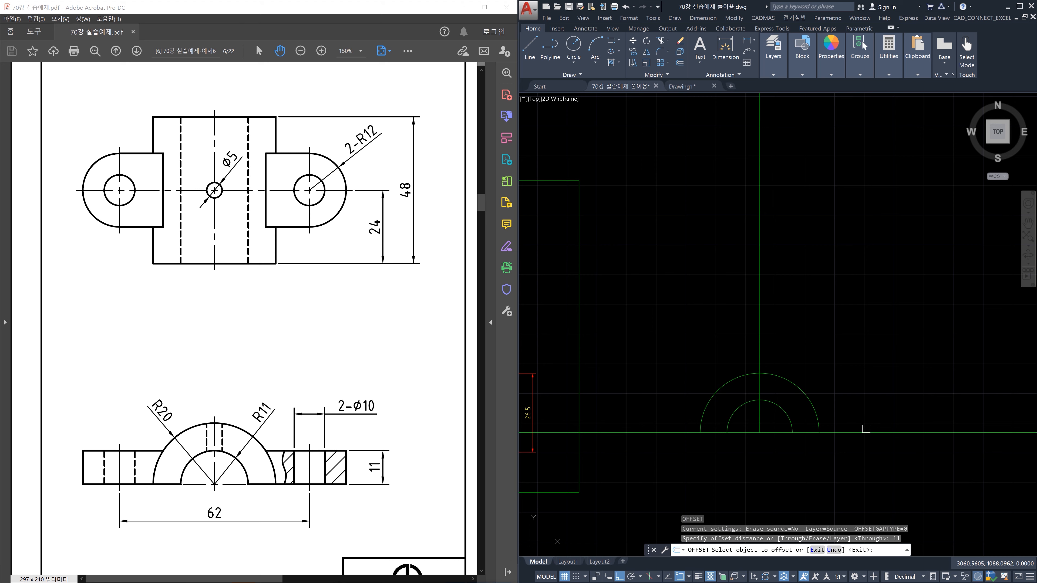
click(862, 439)
click(861, 438)
click(858, 432)
click(867, 431)
key(Escape)
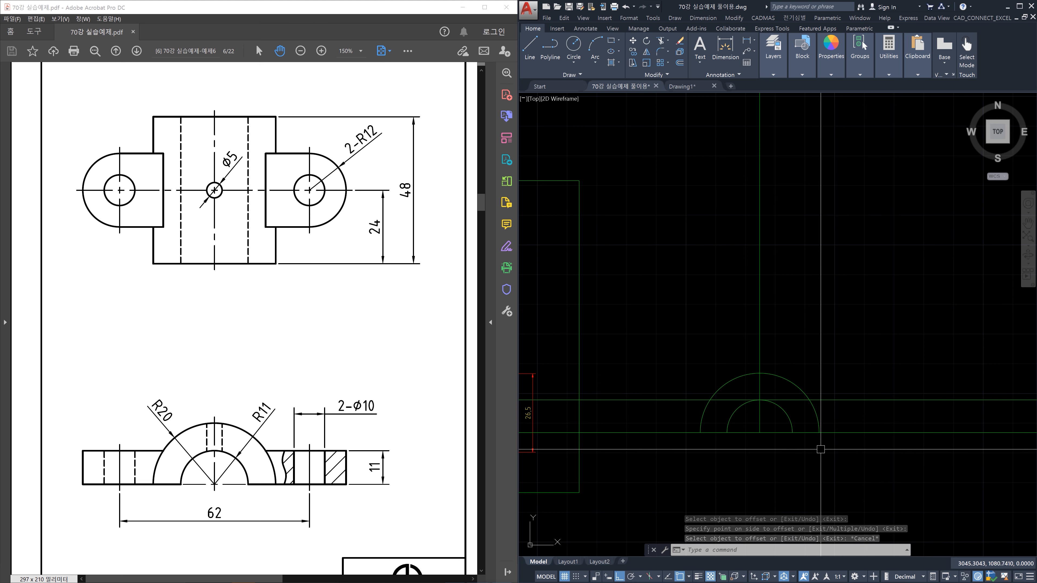
Trim the portion of the offset horizontal line that lies inside the outer R20 arc
text(tr)
key(Return)
click(816, 418)
key(space)
click(789, 401)
key(space)
Trim the portion of the base line that lies inside the inner R11 arc
key(space)
click(785, 411)
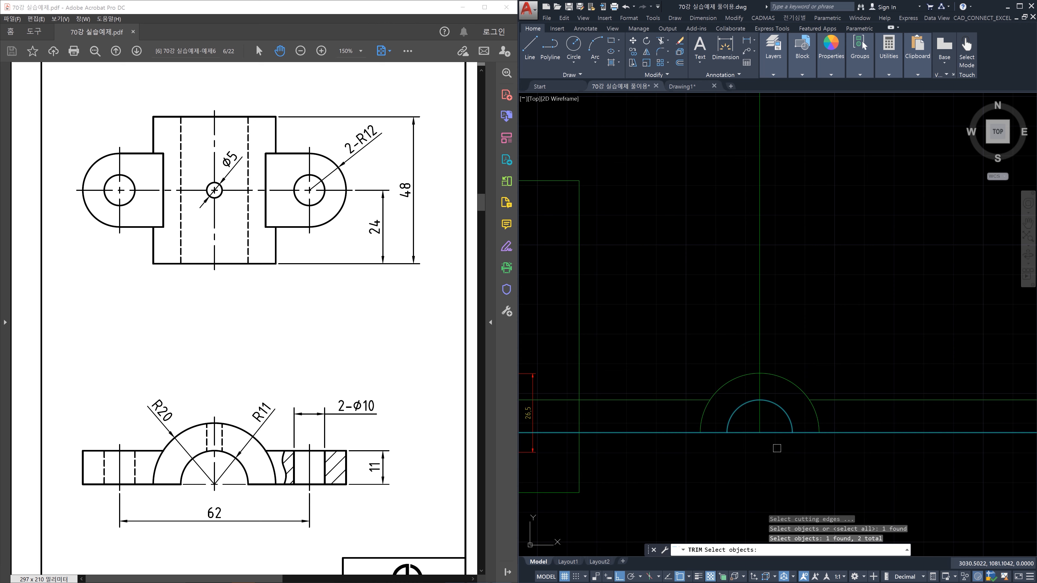
key(space)
click(777, 433)
key(Escape)
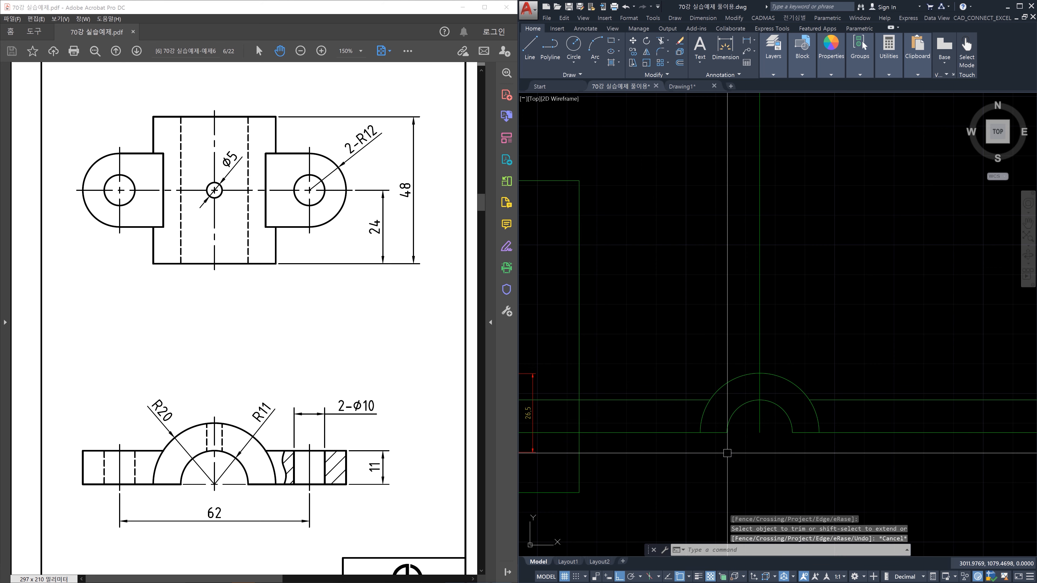
Draw a horizontal line joining the two lower endpoints of the inner R11 arc
key(Escape)
key(Escape)
text(l)
key(Return)
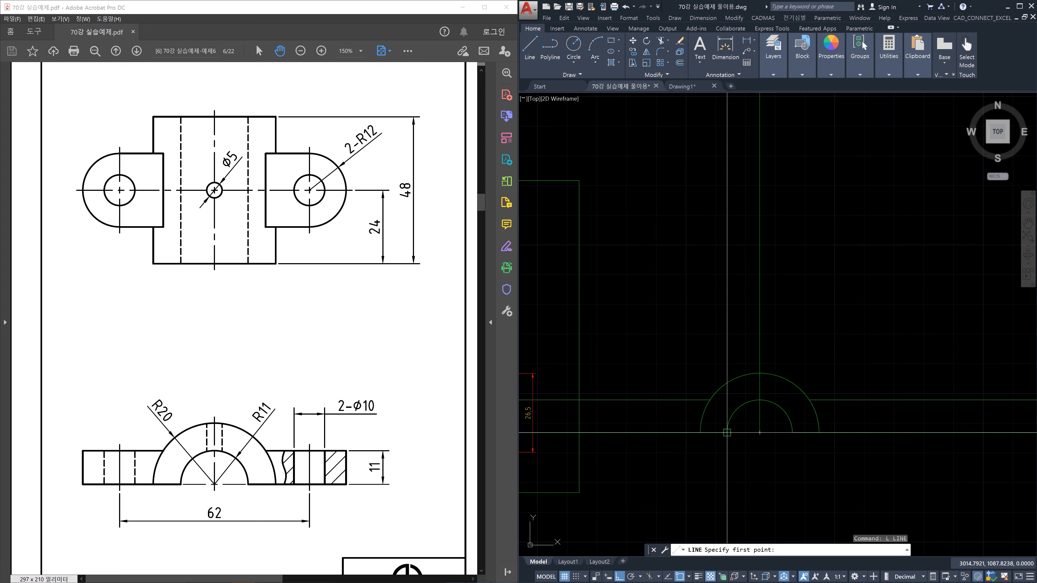
click(727, 433)
click(792, 432)
key(Escape)
Shorten both ends of the line between the inner arc's endpoints with Lengthen, using a delta of -1
scroll(785, 431, up, 4)
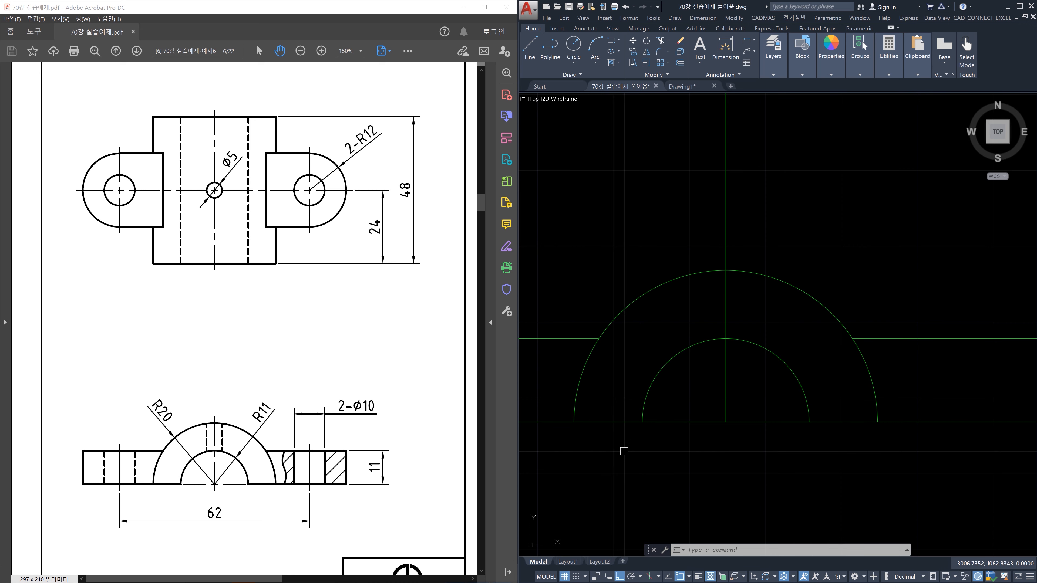
key(Escape)
key(Escape)
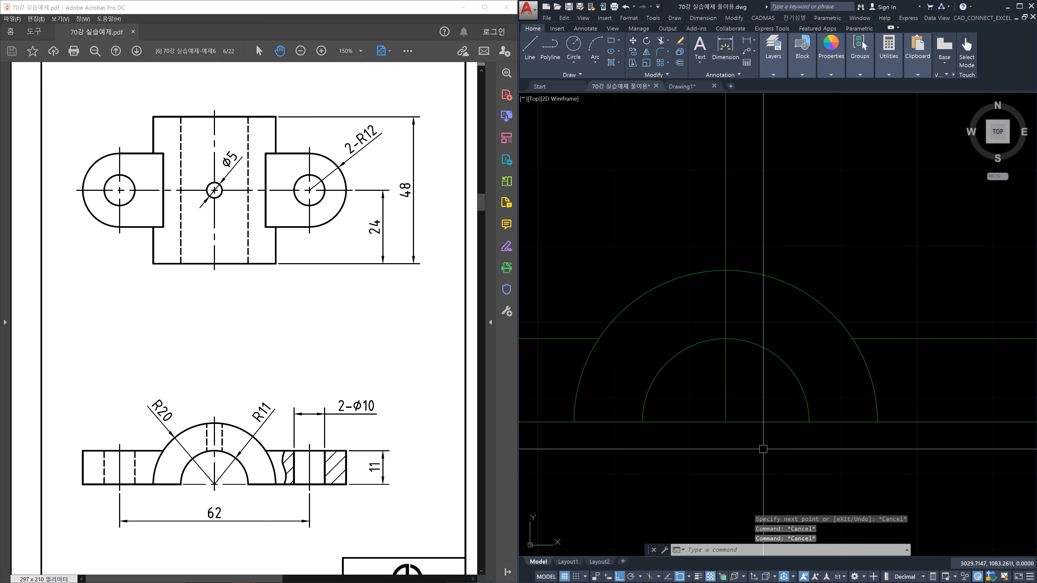
text(len)
key(Return)
text(d)
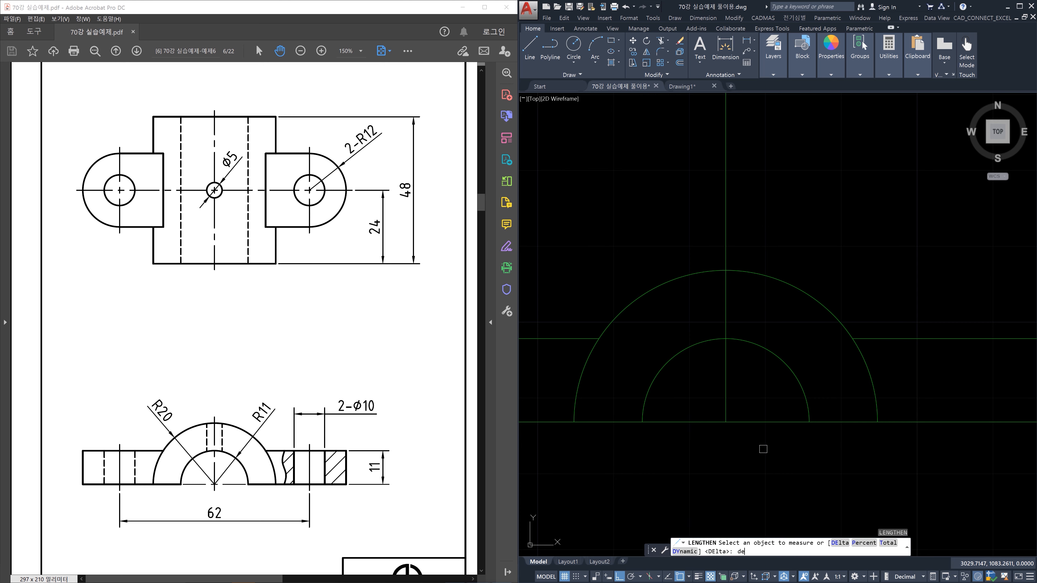
text(e)
key(Return)
text(-1)
key(Return)
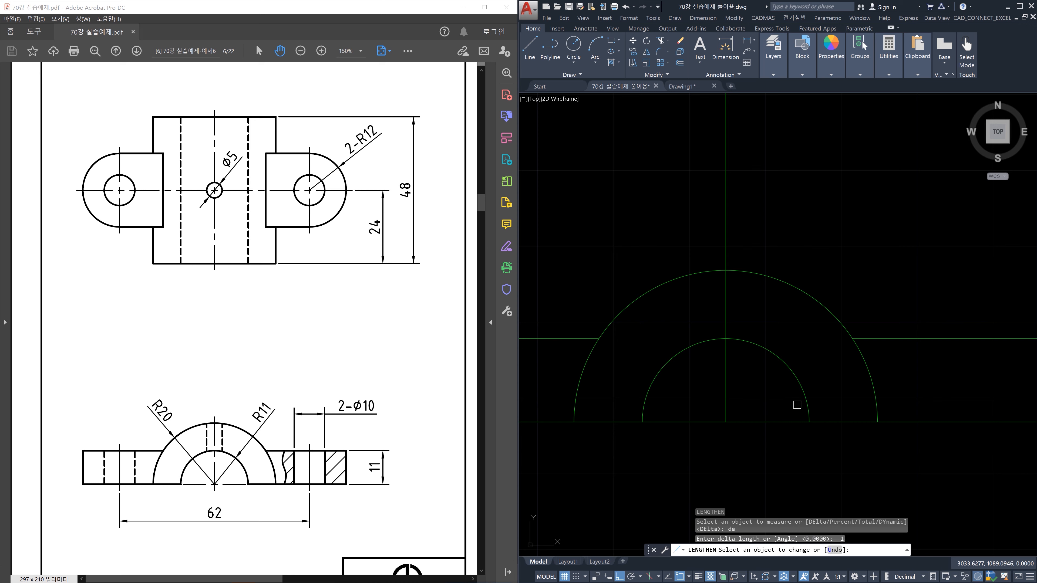
click(796, 423)
click(672, 423)
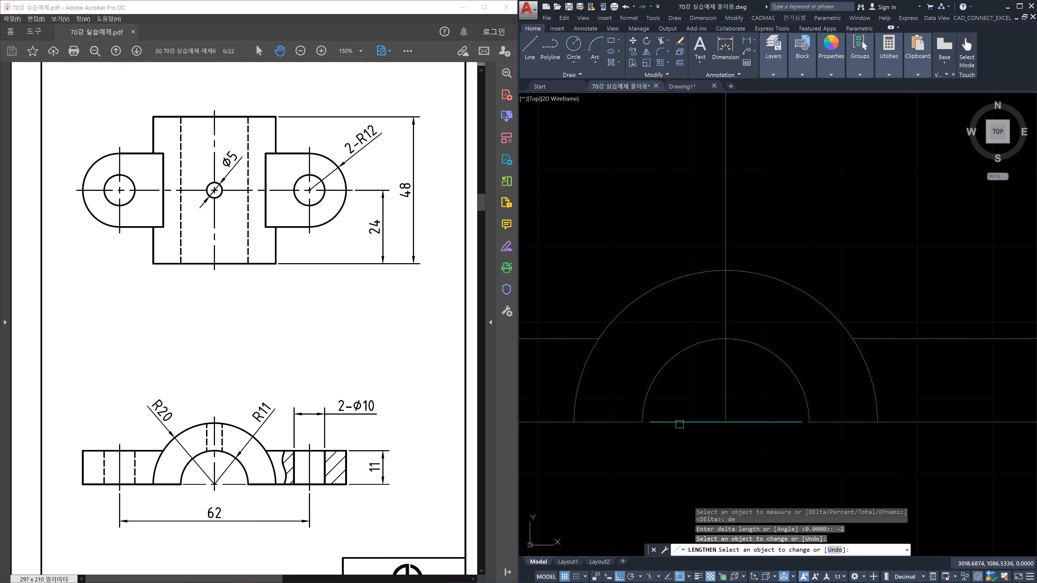
key(Escape)
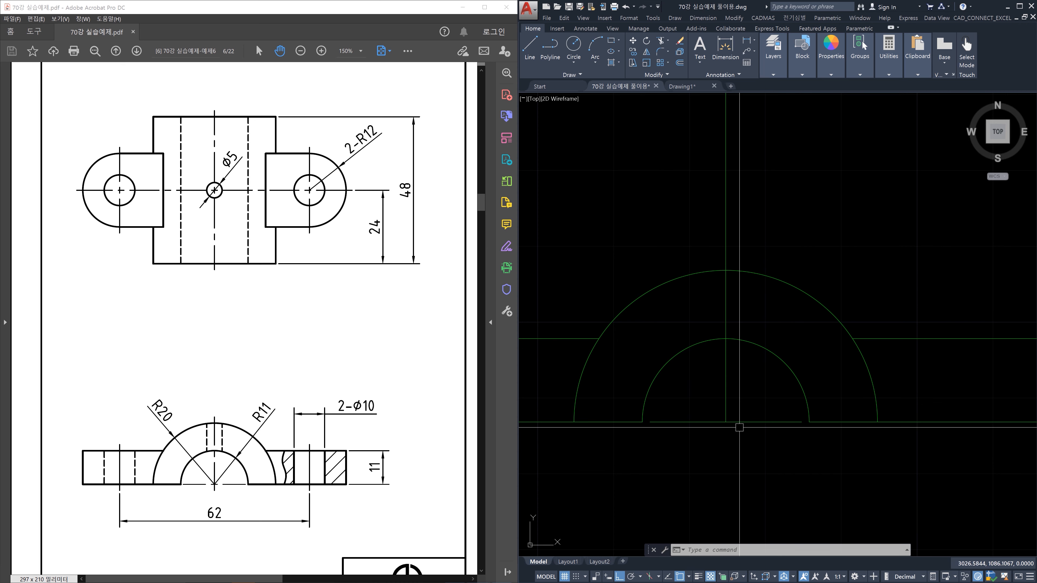
Draw a circle of radius 2 at the common centre of the arcs
text(c)
key(Return)
click(724, 423)
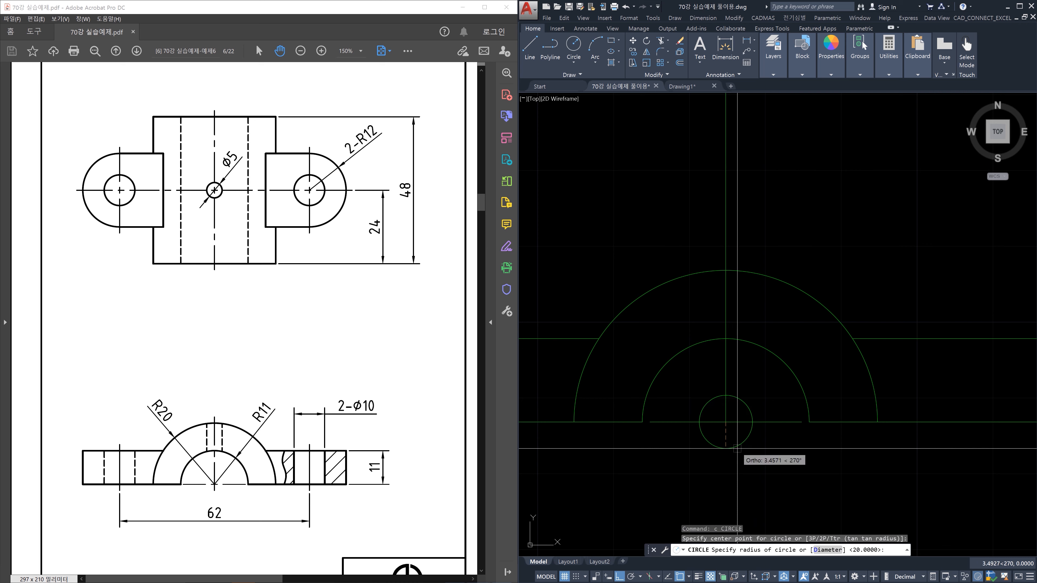
text(2)
key(Return)
key(Escape)
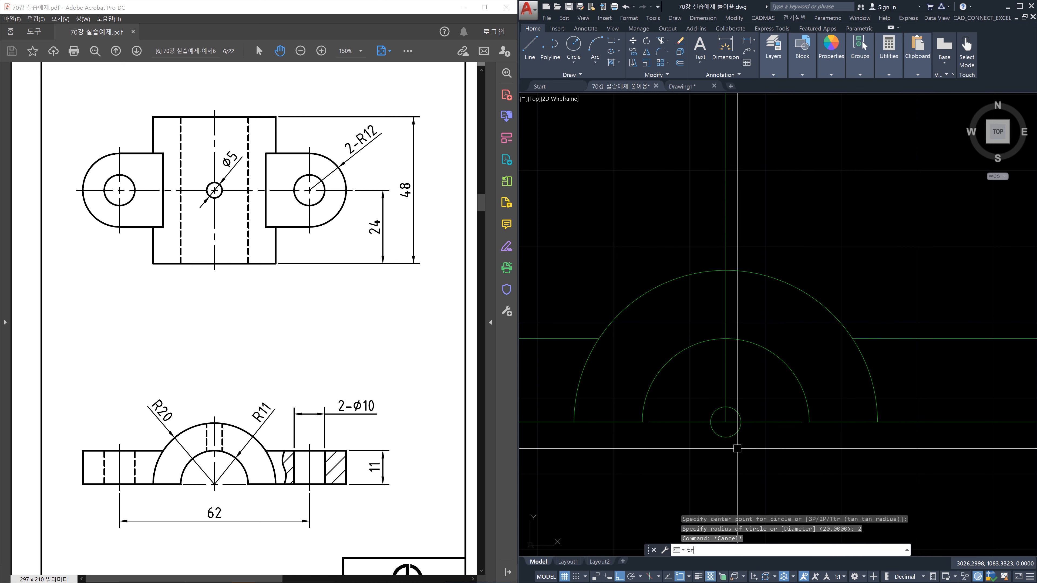
Trim away the parts of the short horizontal centre line outside the radius 2 circle
text(tr)
key(Return)
click(700, 419)
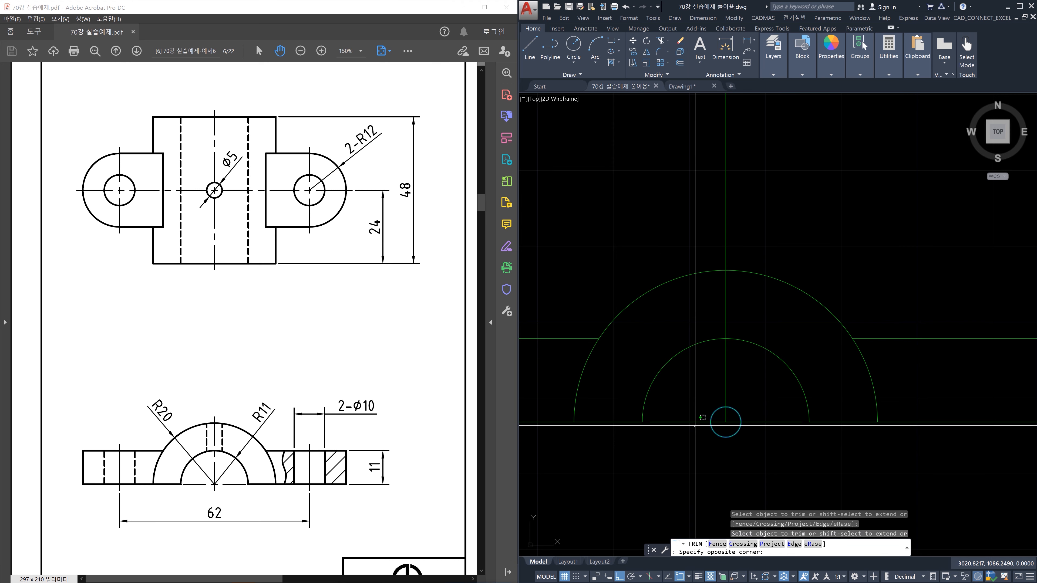
click(774, 436)
key(Escape)
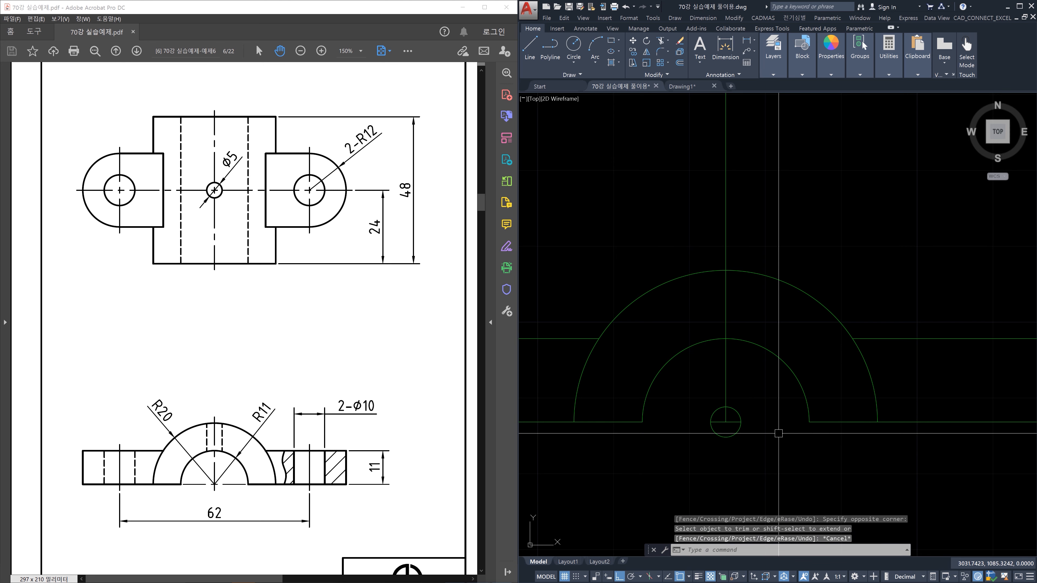
Erase the radius 2 circle at the arcs' centre and undo the deletion
click(741, 433)
click(696, 424)
key(Delete)
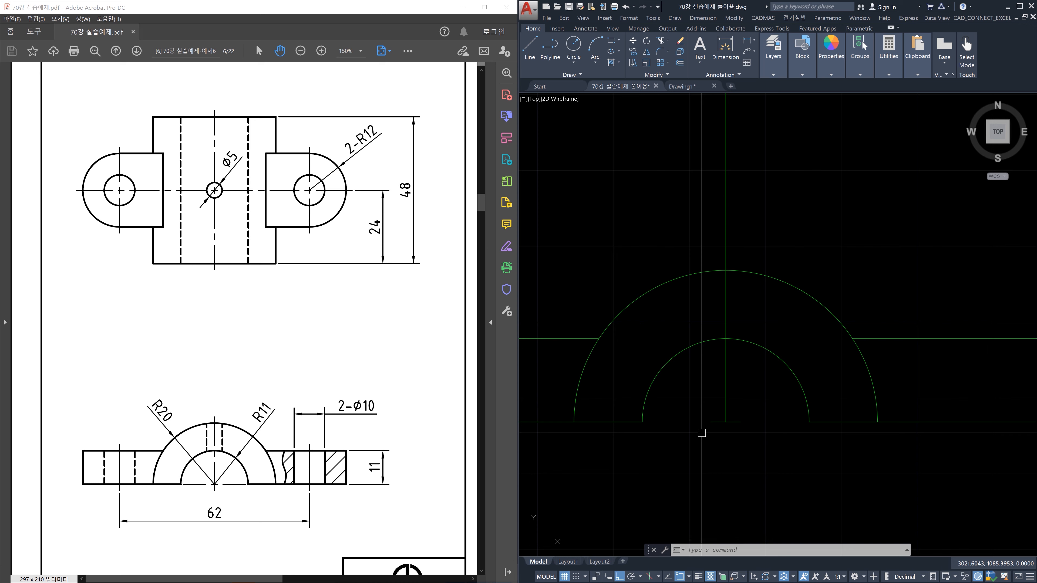
key(ctrl+z)
key(ctrl+z)
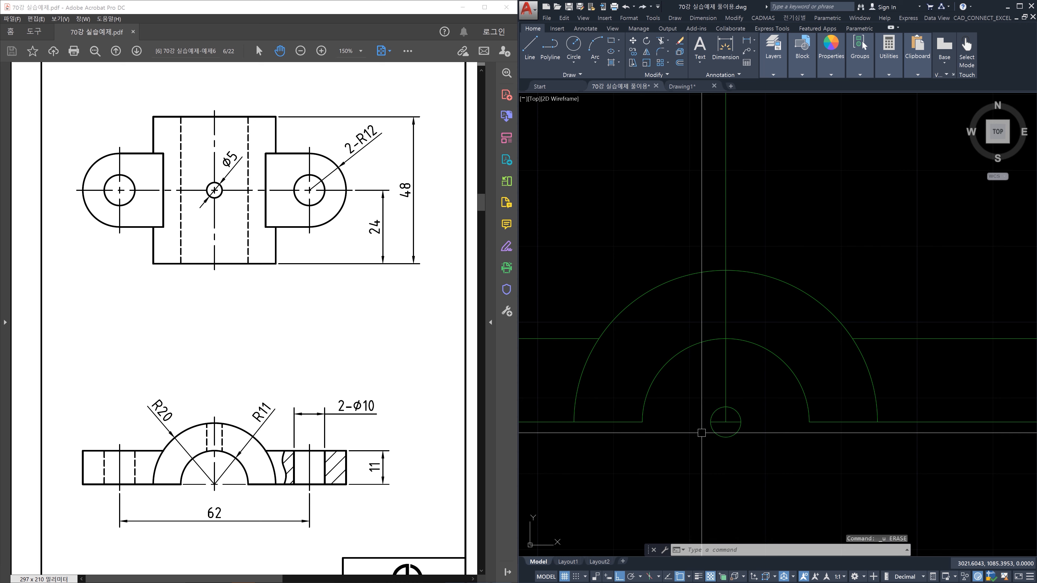
Undo the trim of the short horizontal centre line and the radius 2 circle at the arcs' centre
key(ctrl+z)
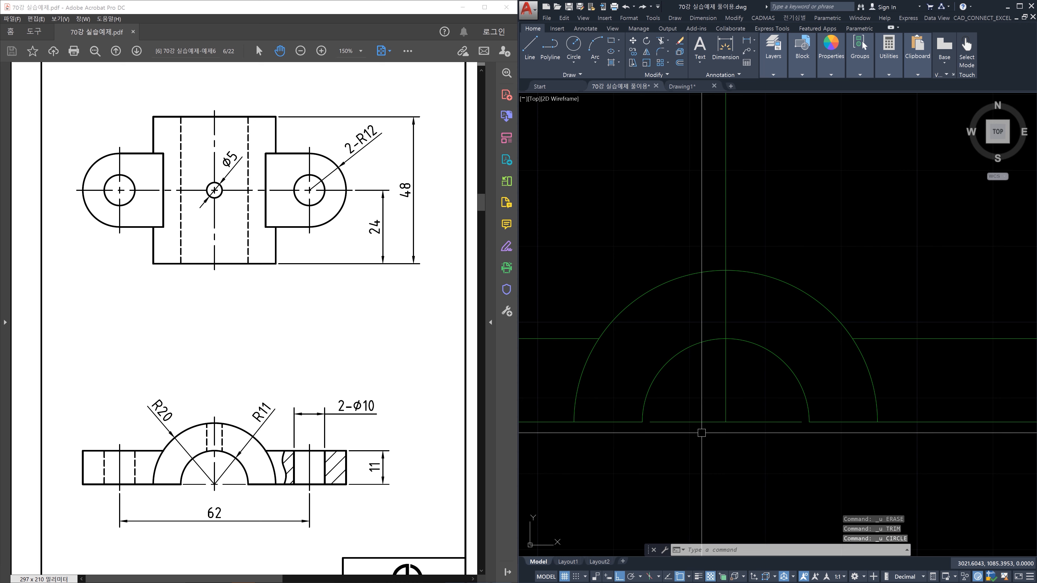
scroll(790, 421, down, 3)
middle_drag(799, 410, 870, 405)
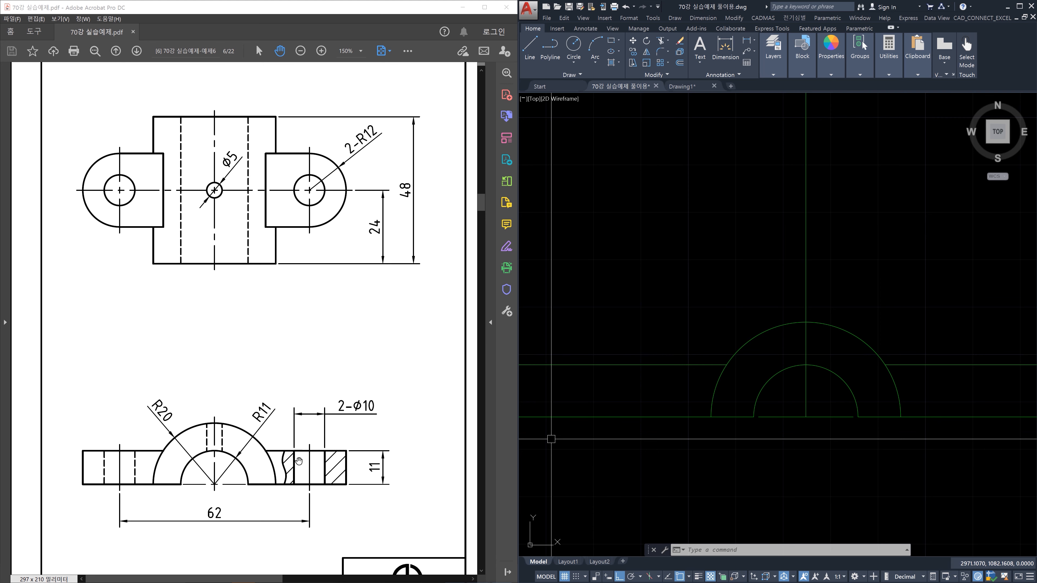
Offset the arcs' vertical centre line 31 to both sides for the two hole axes
text(o)
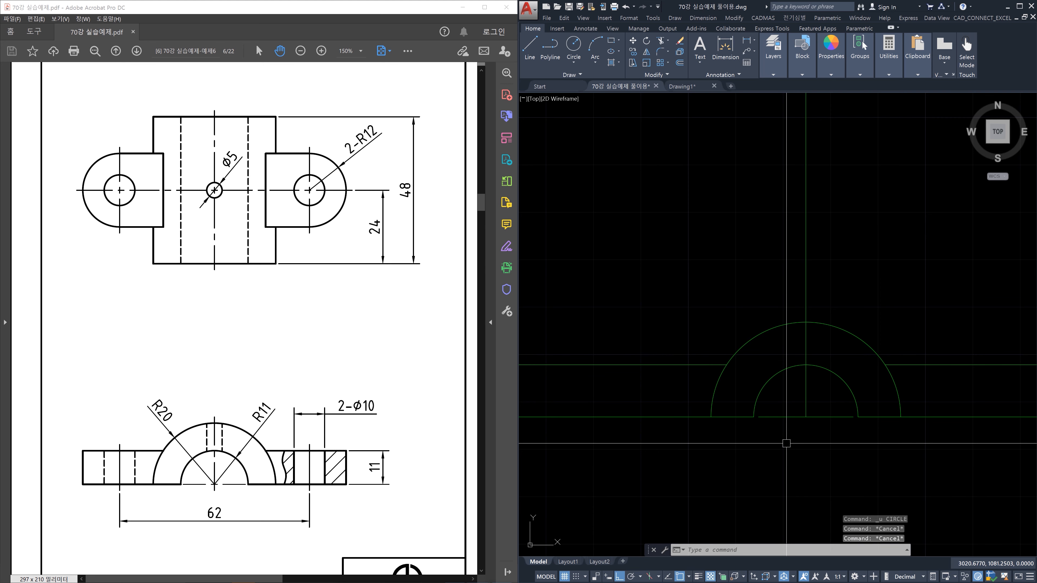
key(Return)
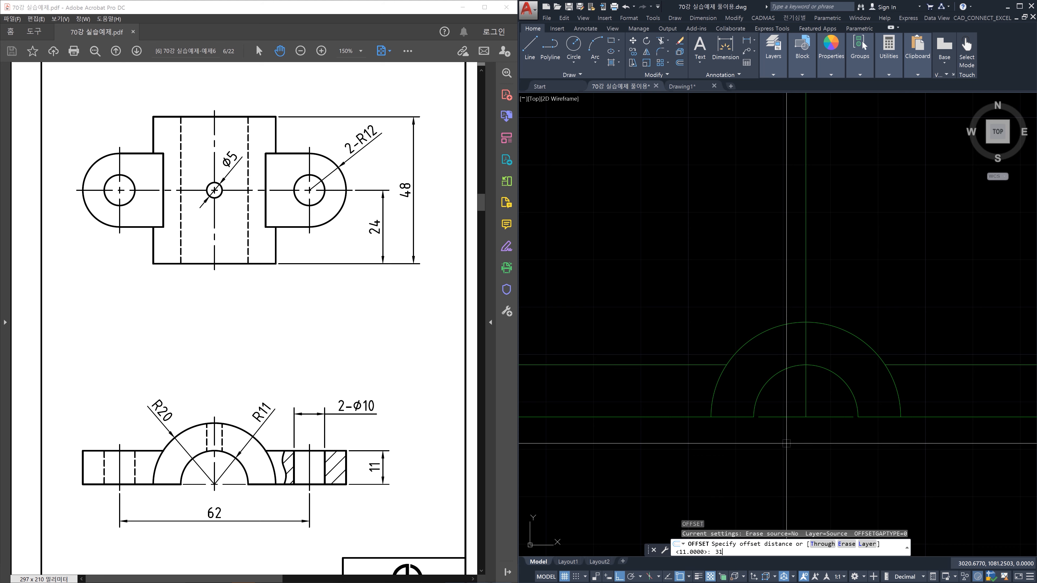
key(Return)
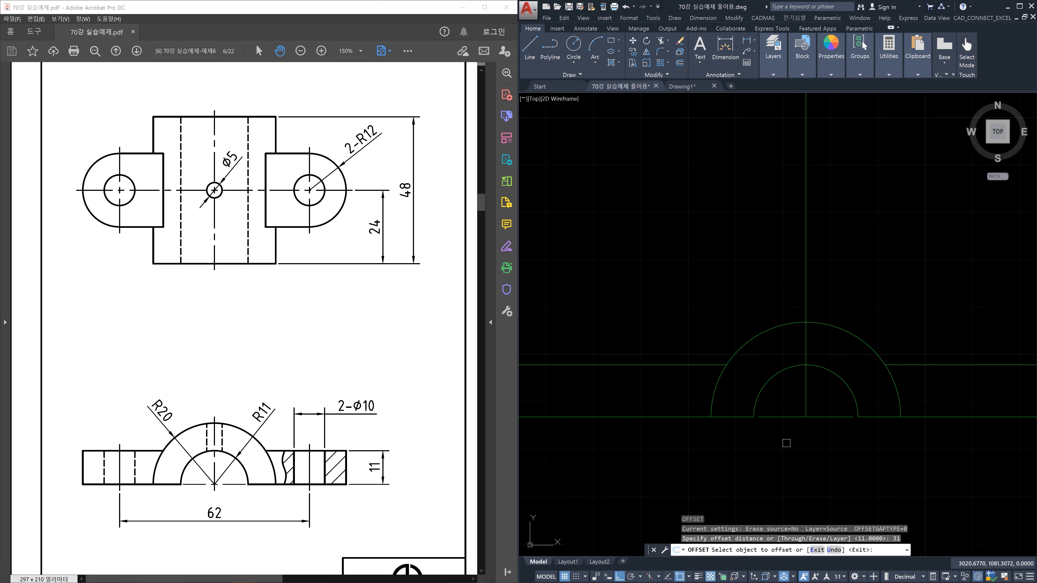
click(805, 404)
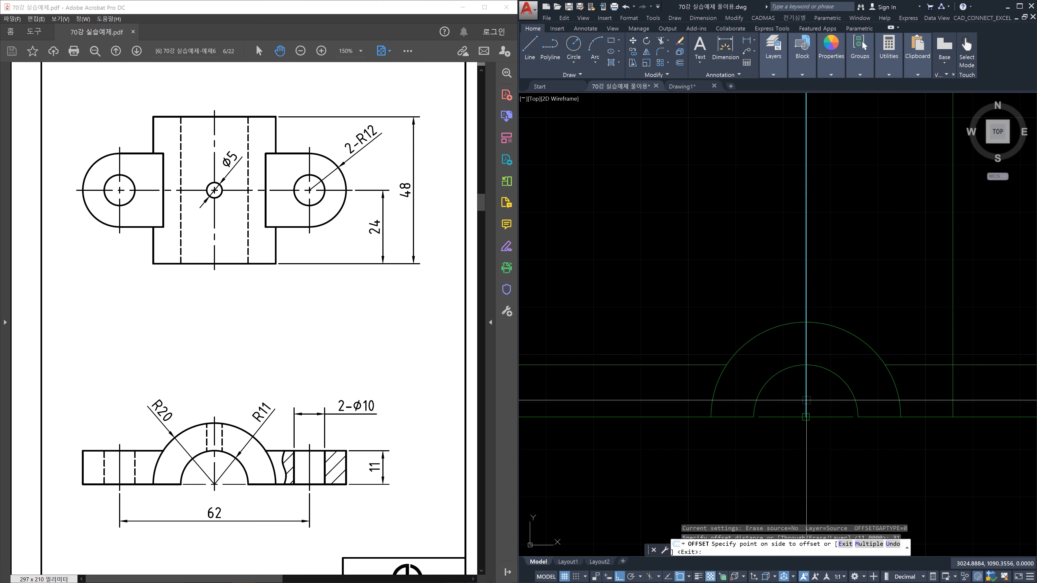
click(667, 402)
click(806, 403)
click(944, 403)
key(Escape)
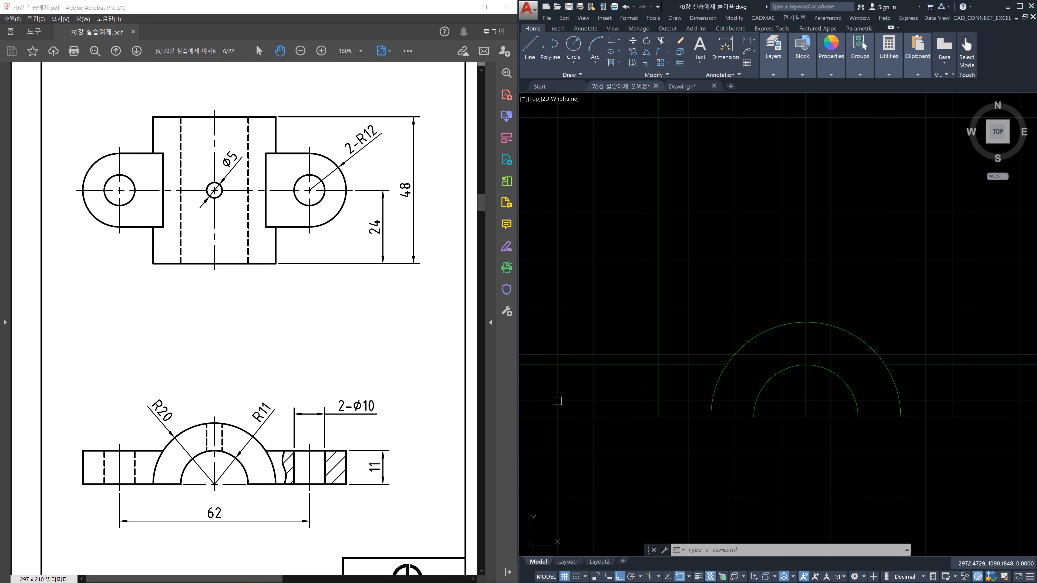
Offset the right and left hole axes 5 to both sides to form the hole edges
middle_drag(928, 417, 781, 416)
text(o)
key(Return)
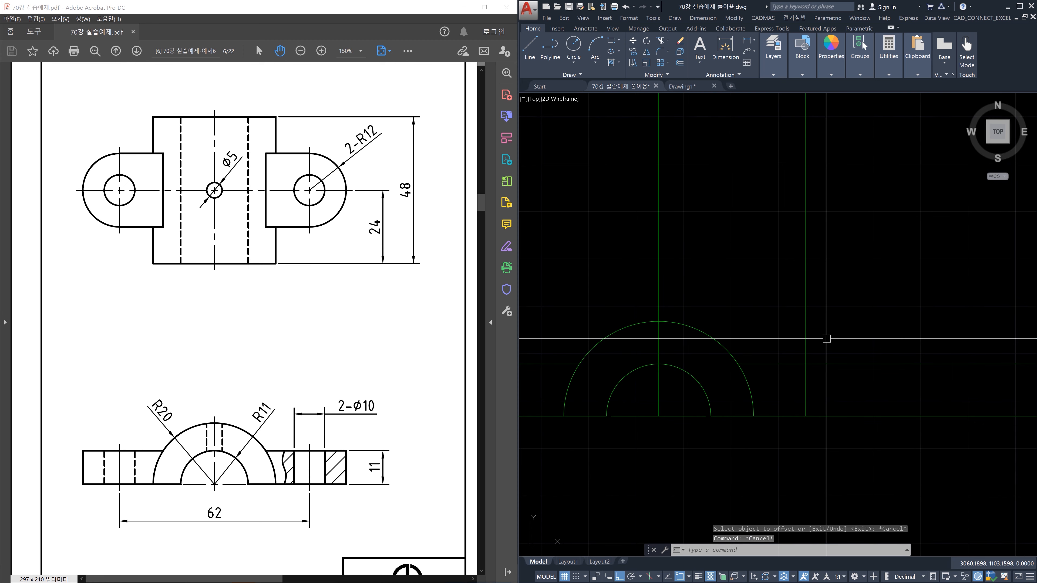
text(5)
key(Return)
click(806, 340)
click(811, 340)
click(806, 341)
click(781, 343)
scroll(801, 359, down, 4)
key(Escape)
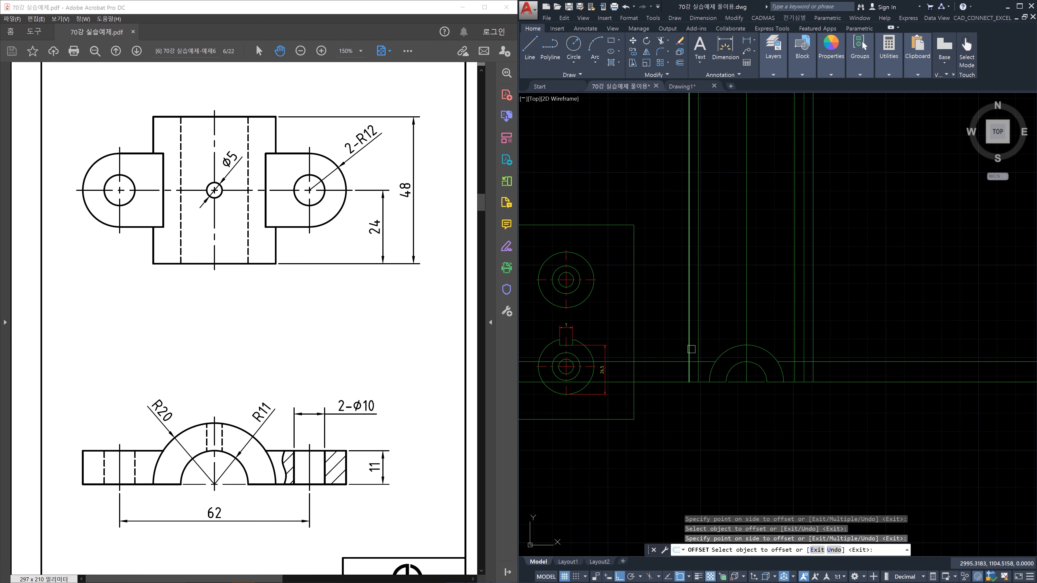
scroll(696, 392, up, 4)
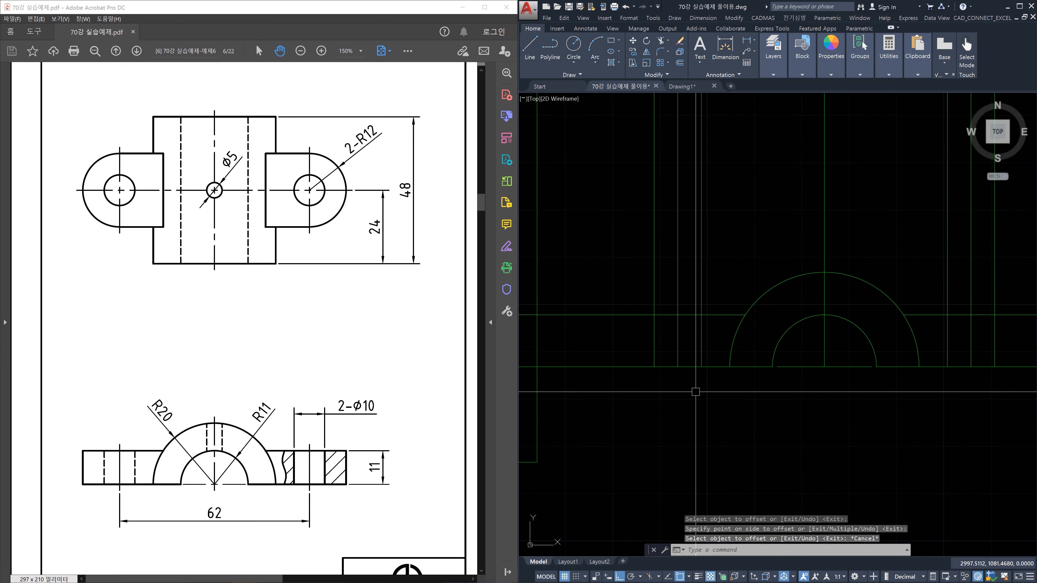
Erase the three vertical hole lines and the two horizontal base lines left of the arcs
click(716, 393)
click(644, 289)
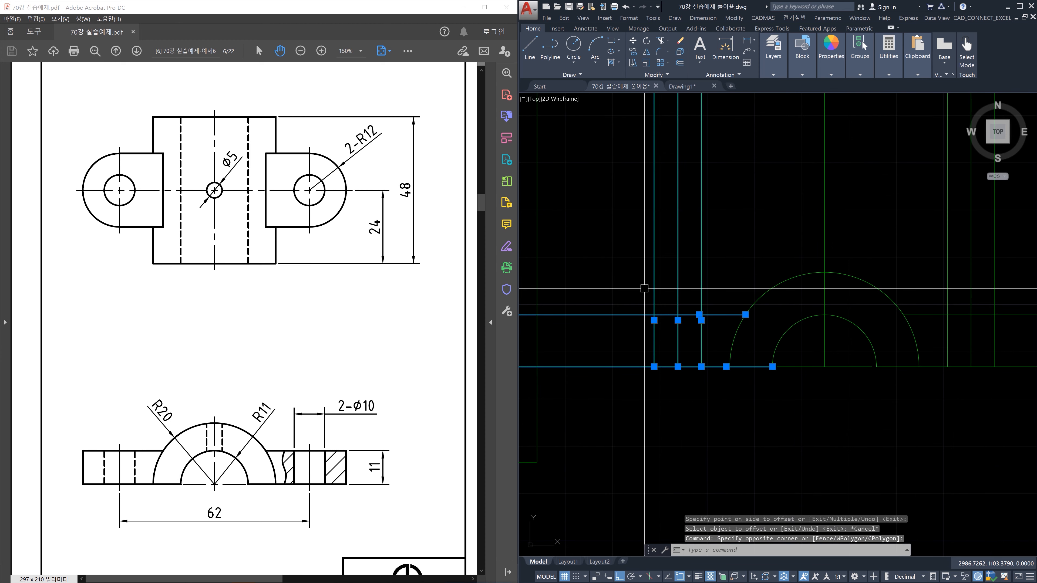
key(Delete)
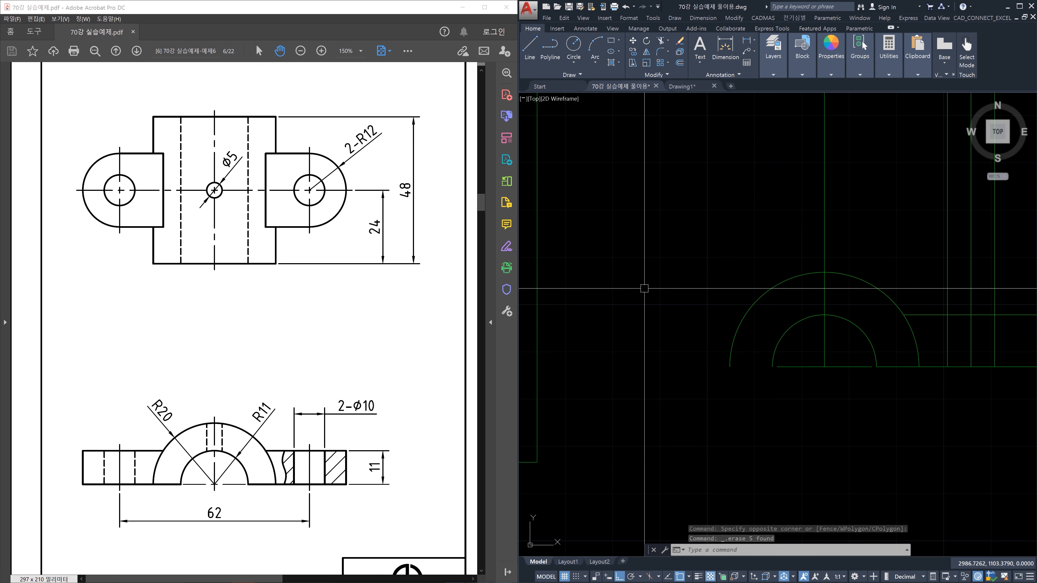
Mirror the right side's three vertical hole lines and two base lines about the arcs' vertical centre line, keeping the originals
middle_drag(897, 344, 701, 387)
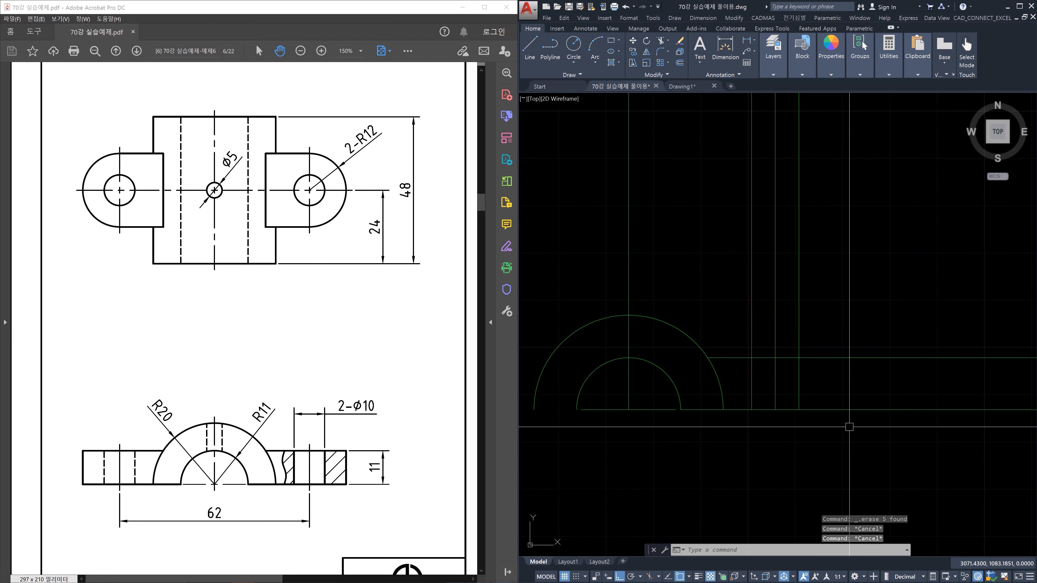
text(mi)
key(Return)
click(853, 451)
click(750, 344)
key(Return)
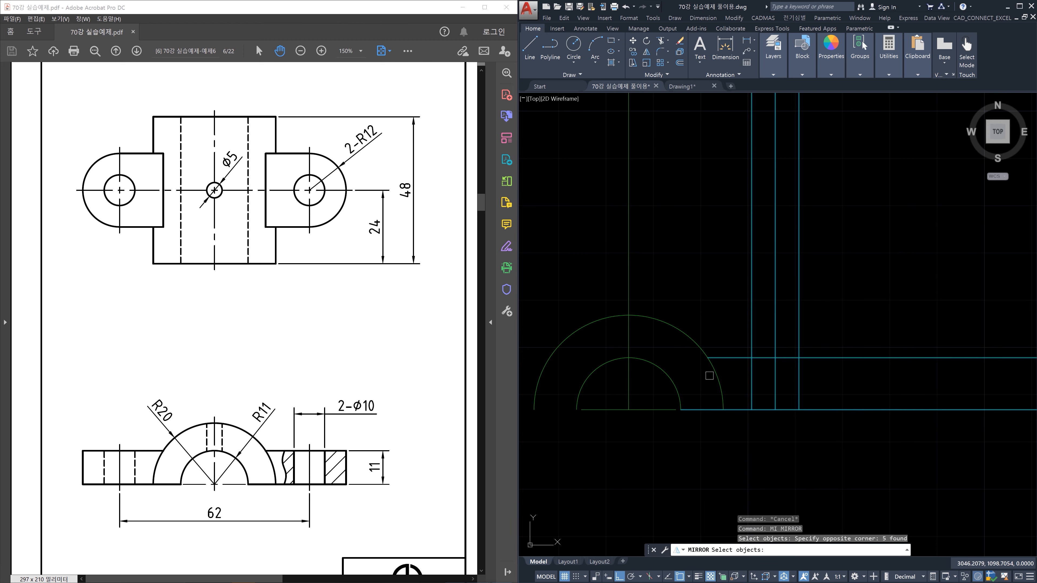
click(625, 401)
click(626, 468)
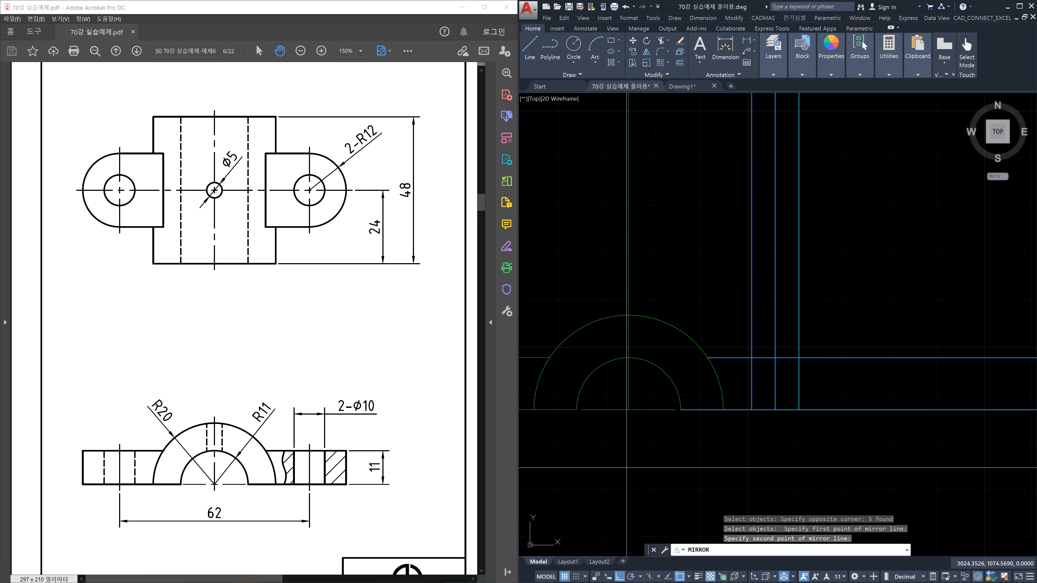
key(Return)
scroll(678, 454, down, 3)
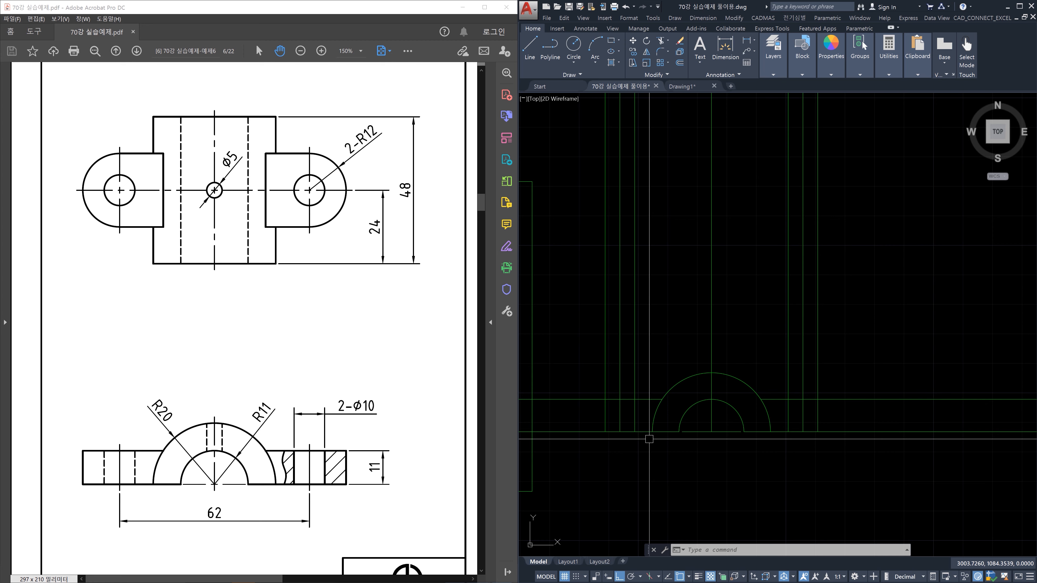
Trim the hole edge lines on both sides above the base's top edge
scroll(685, 426, up, 3)
middle_drag(850, 452, 769, 437)
text(tr)
key(Return)
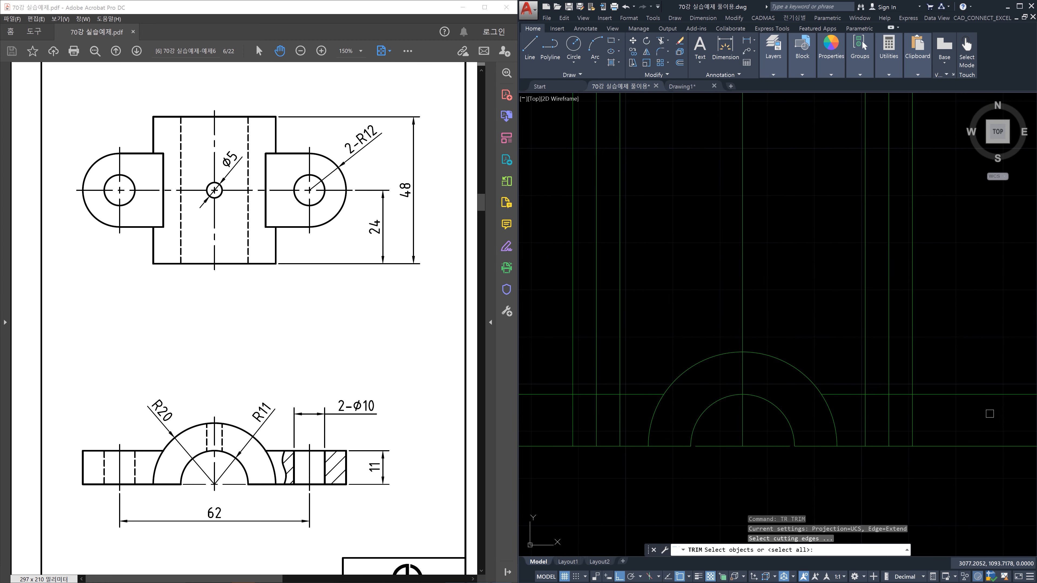
key(Return)
click(943, 373)
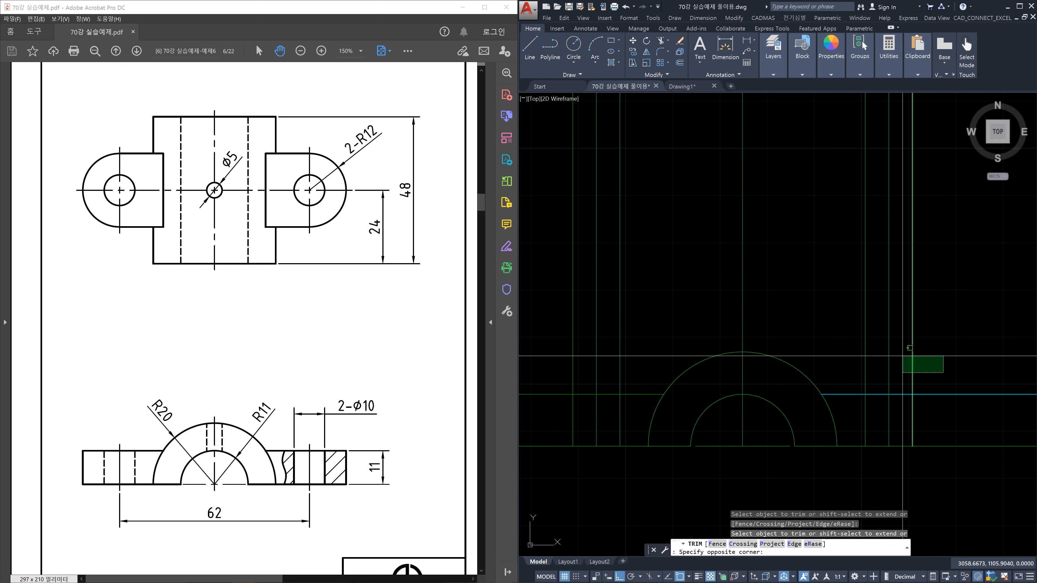
click(909, 348)
click(865, 369)
click(618, 377)
click(573, 379)
key(Escape)
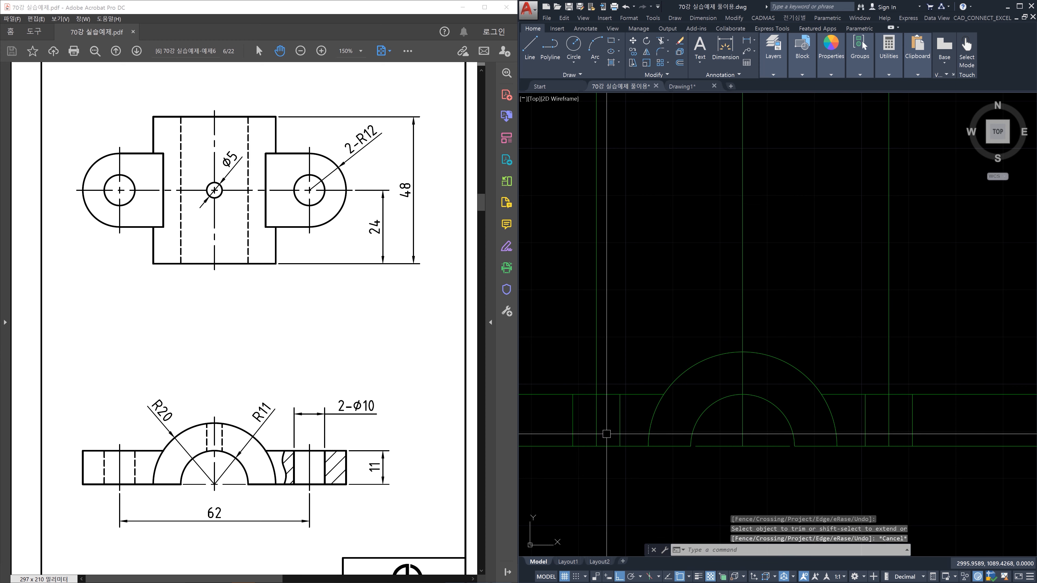
Move the two edge lines of the left hole to the hidden-line layer 숨은선
middle_drag(585, 430, 613, 419)
scroll(613, 418, up, 2)
click(615, 417)
click(583, 409)
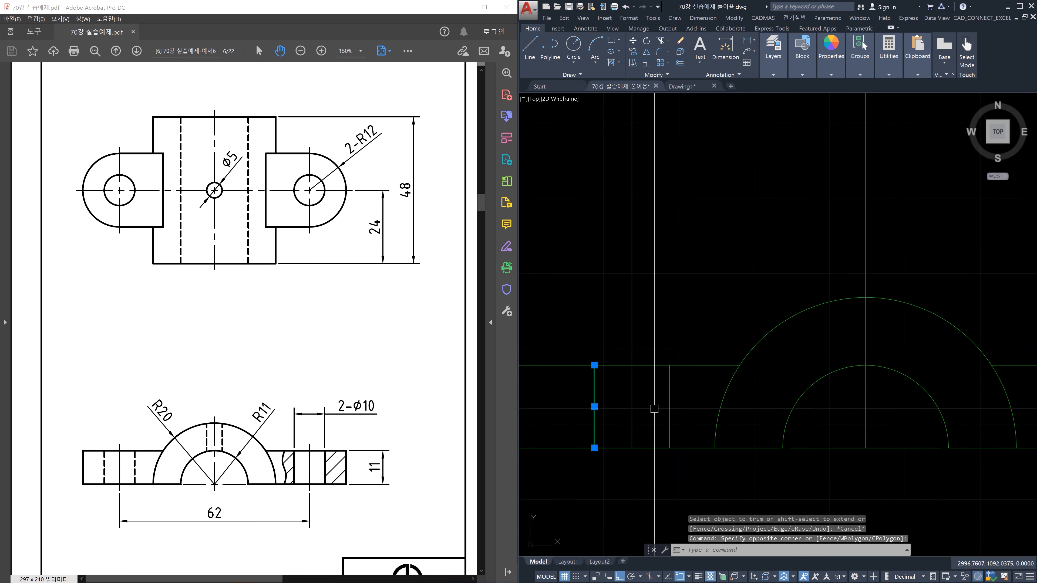
click(679, 412)
click(662, 404)
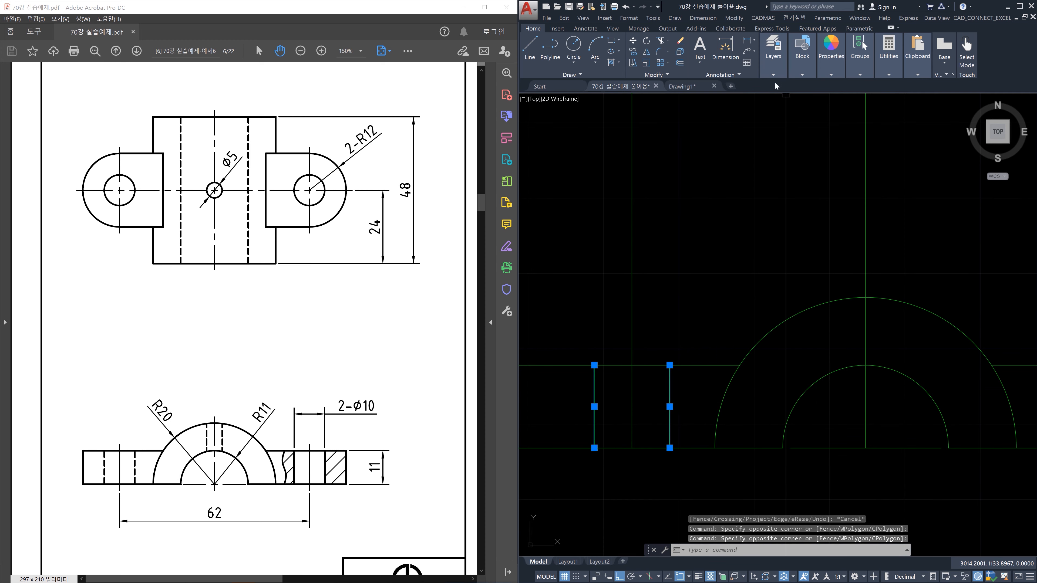
click(774, 75)
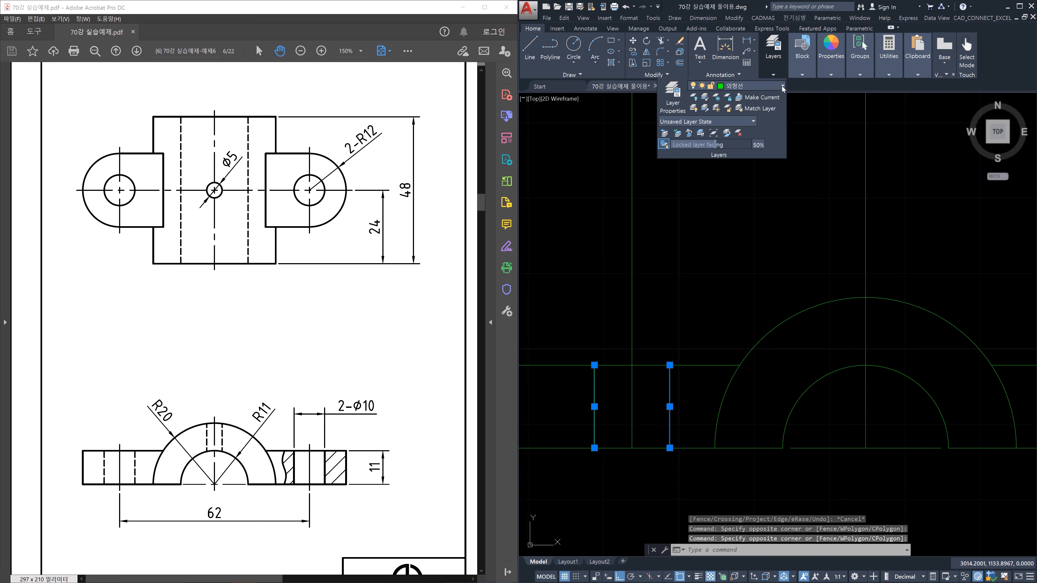
click(781, 85)
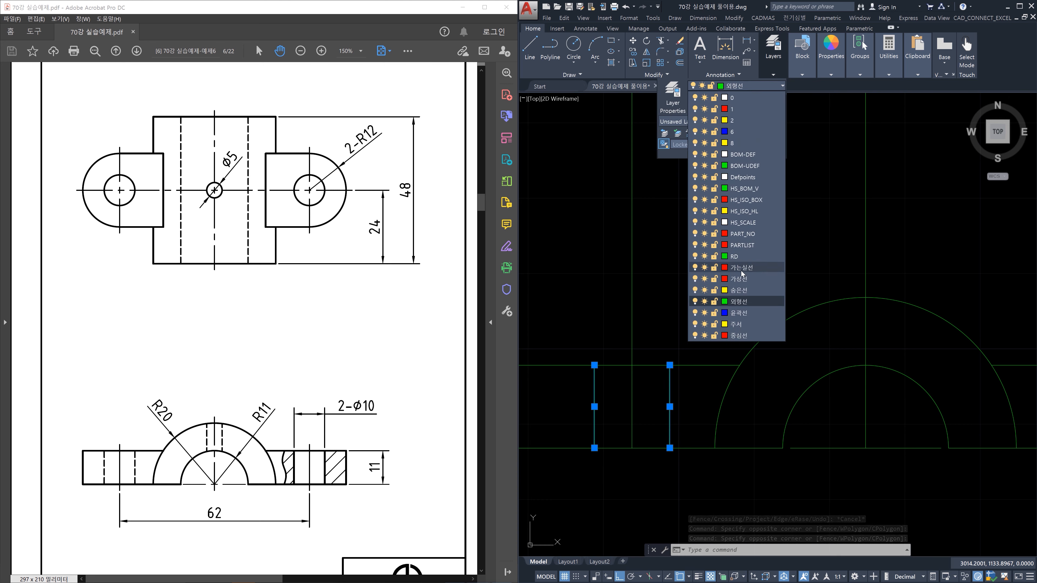
click(739, 290)
key(Escape)
scroll(757, 318, down, 2)
middle_drag(883, 352, 738, 357)
scroll(738, 359, up, 1)
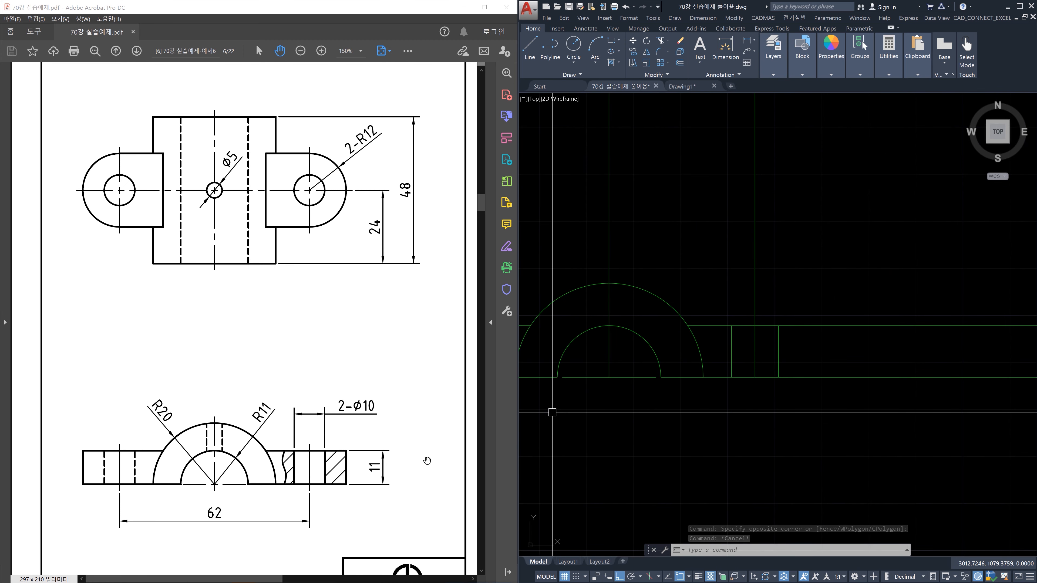
scroll(747, 400, down, 2)
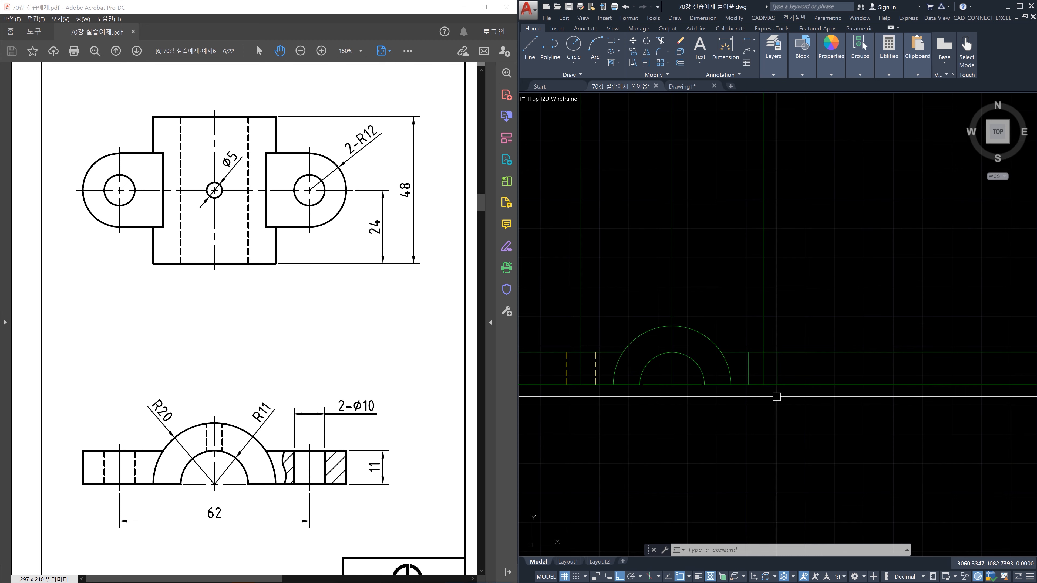
scroll(769, 377, down, 1)
middle_drag(710, 384, 757, 395)
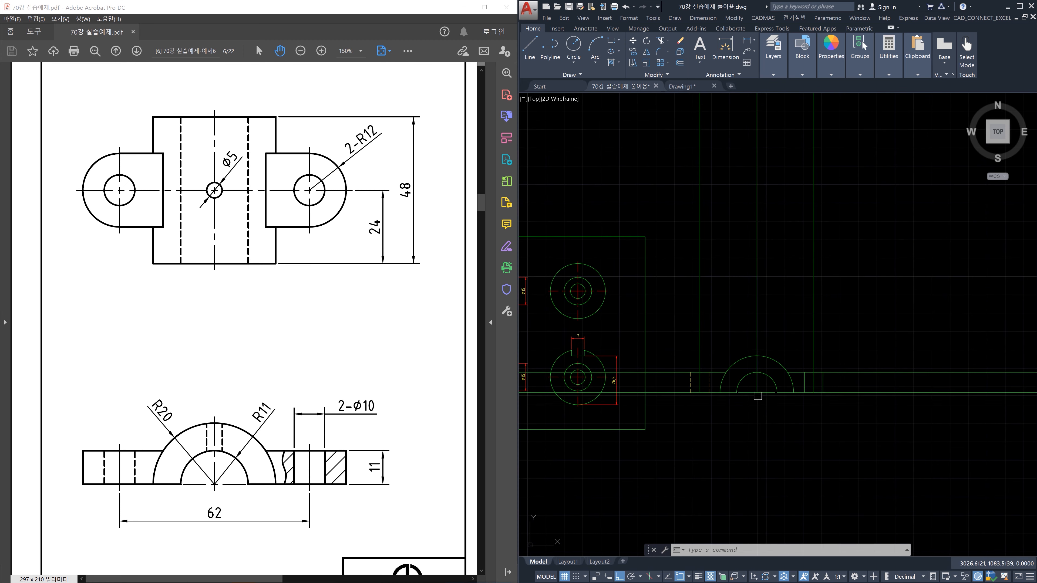
scroll(757, 395, up, 2)
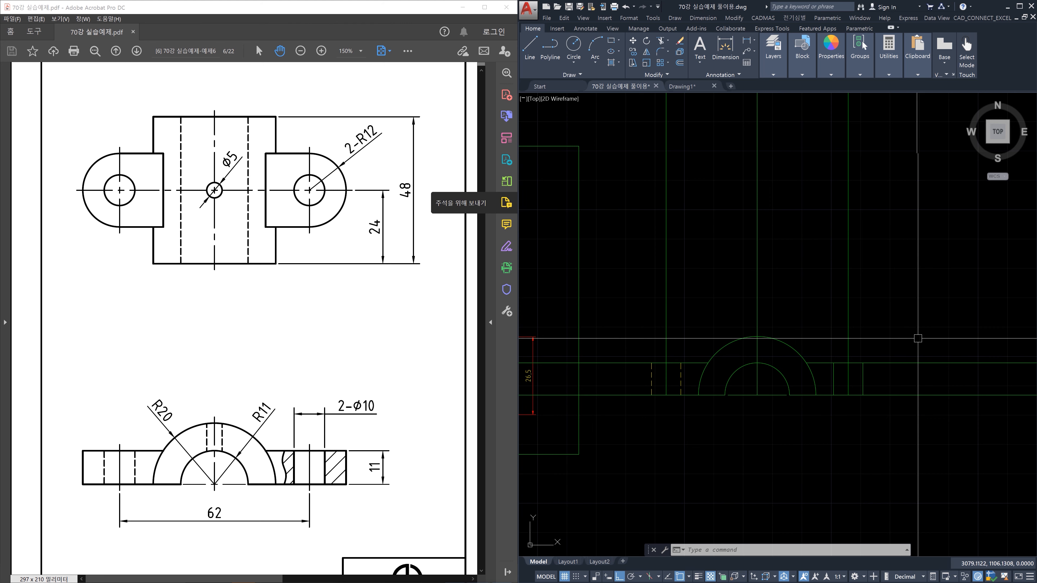
Offset the right and left hole axes 12 outward for the ends of the base
key(Escape)
key(Escape)
key(Escape)
text(o)
key(Return)
text(12)
key(Return)
click(848, 332)
click(865, 332)
click(666, 327)
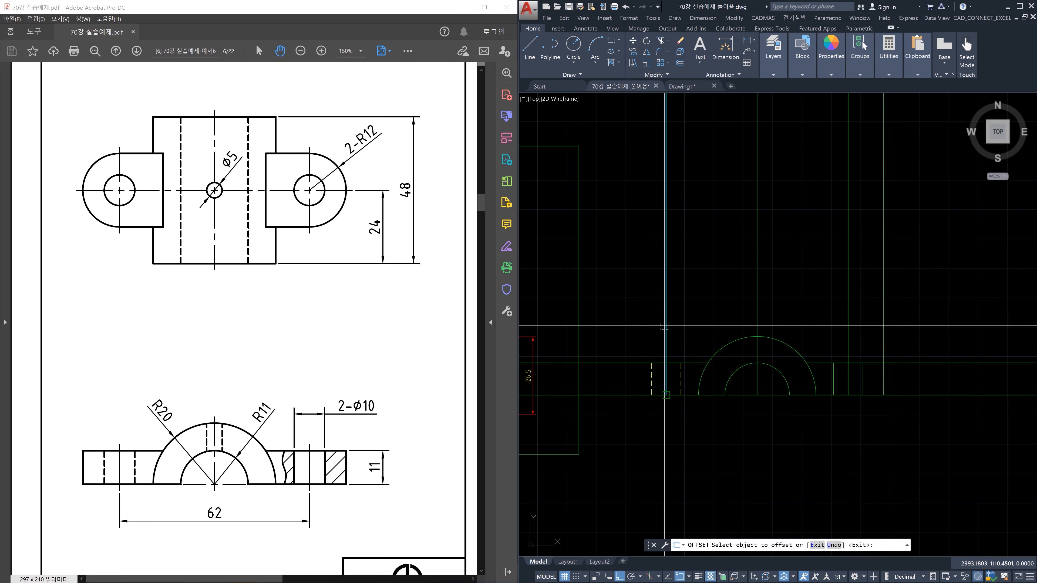
click(599, 329)
key(Escape)
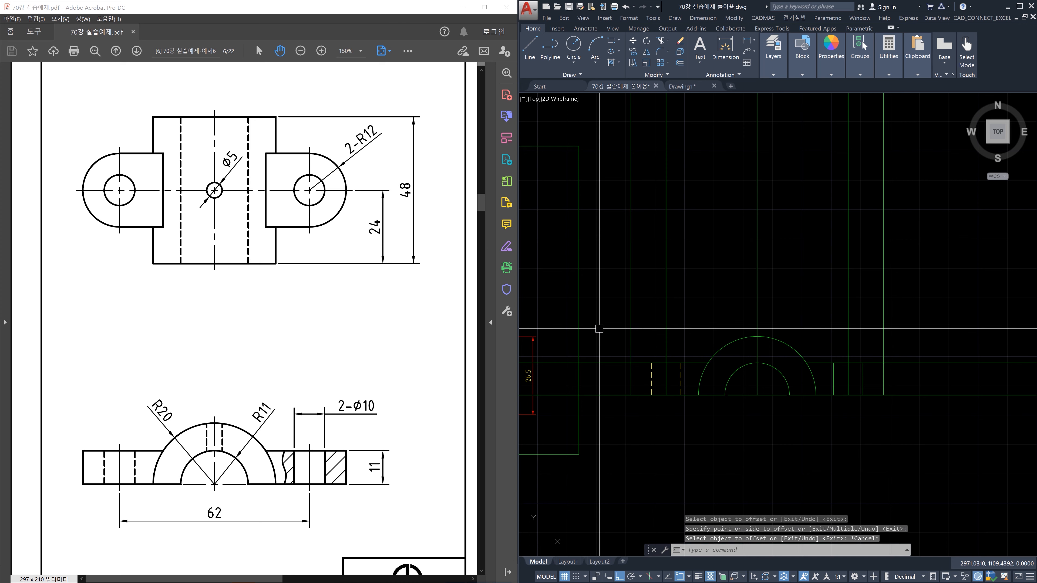
Erase the two vertical lines offset outward from the hole axes
click(645, 332)
click(624, 320)
click(898, 323)
click(870, 295)
key(Delete)
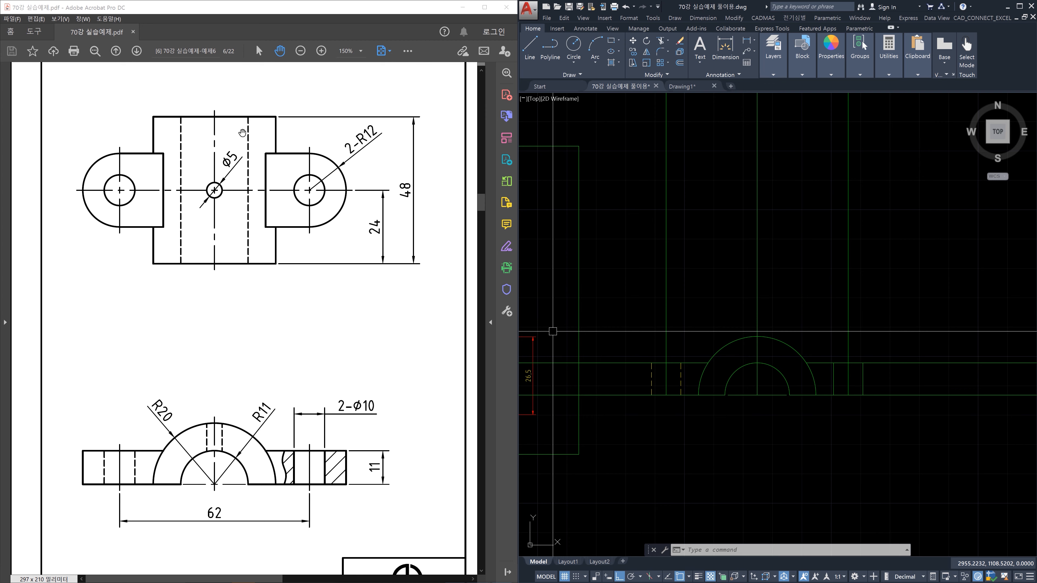
Draw a horizontal construction line across the vertical axes, above the front view, with Xline
middle_drag(809, 292, 812, 317)
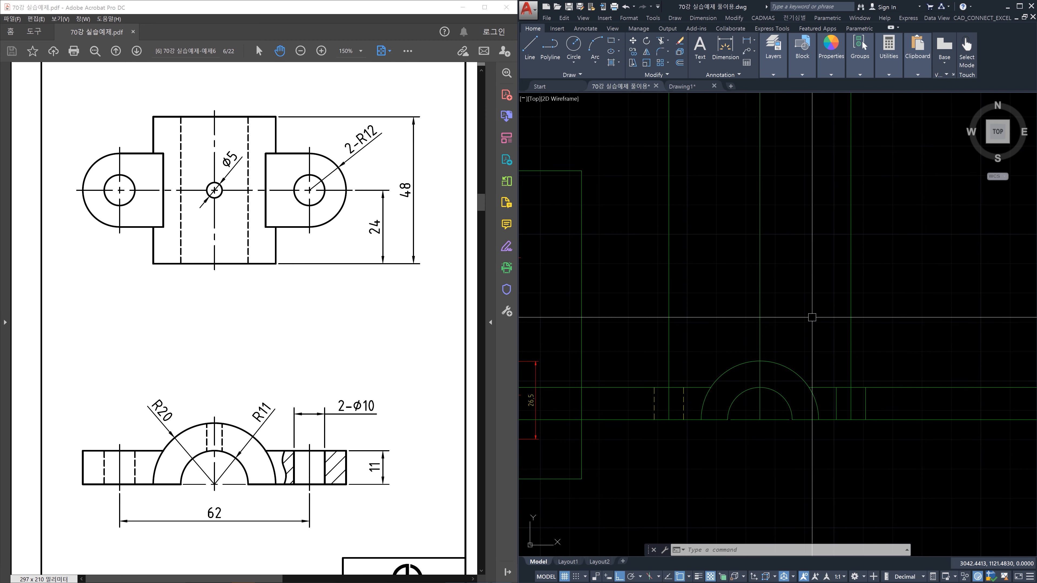
key(Escape)
key(Escape)
key(Escape)
middle_drag(804, 268, 806, 305)
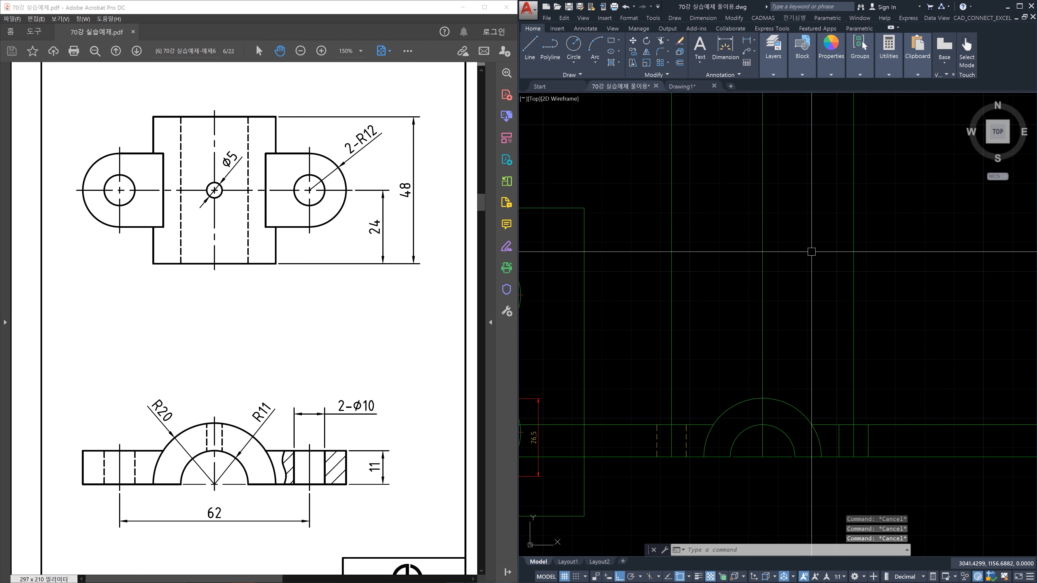
text(xl)
key(Return)
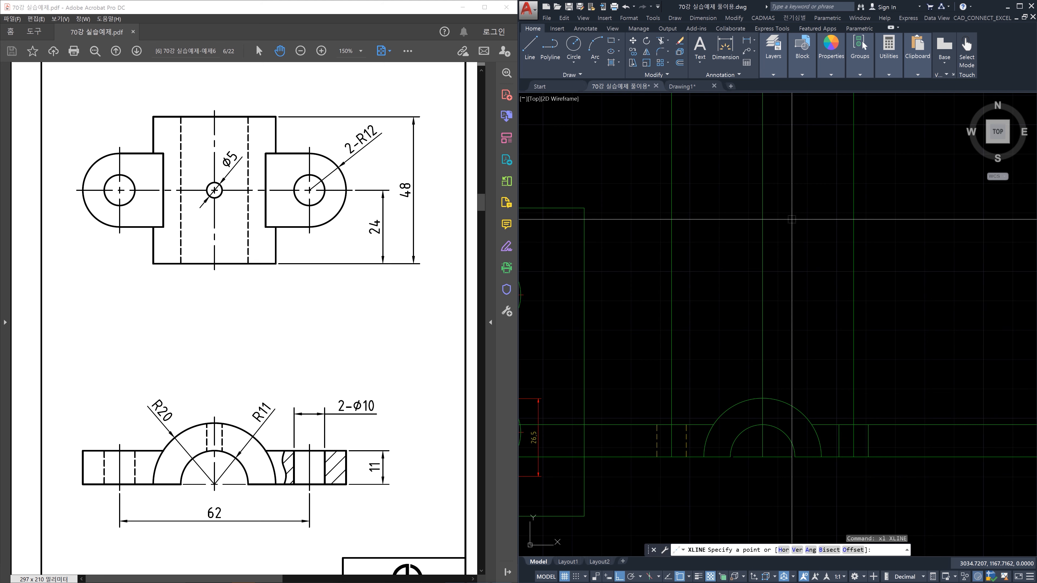
click(818, 231)
click(894, 242)
key(Escape)
click(923, 254)
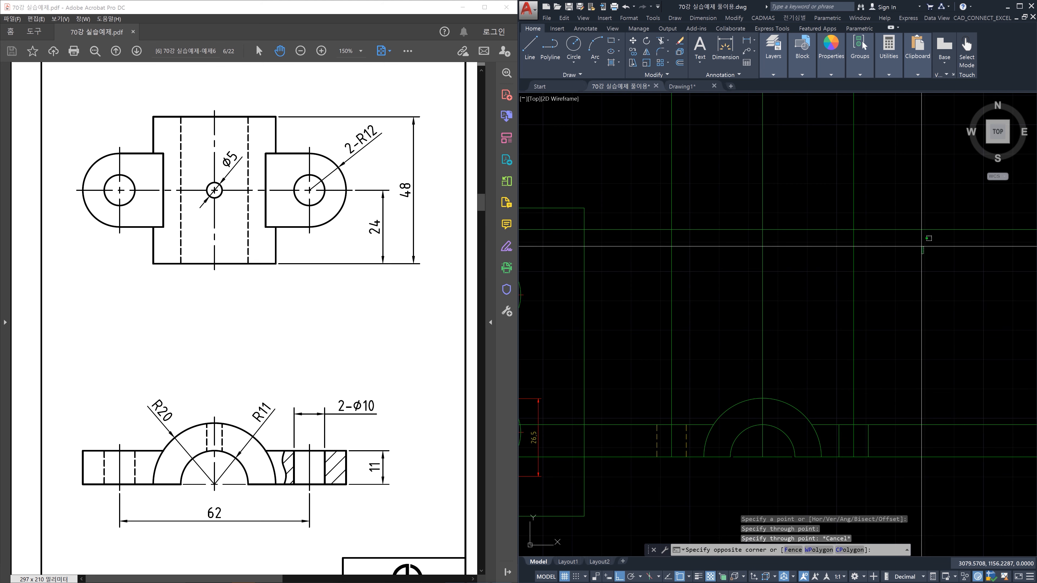
click(908, 204)
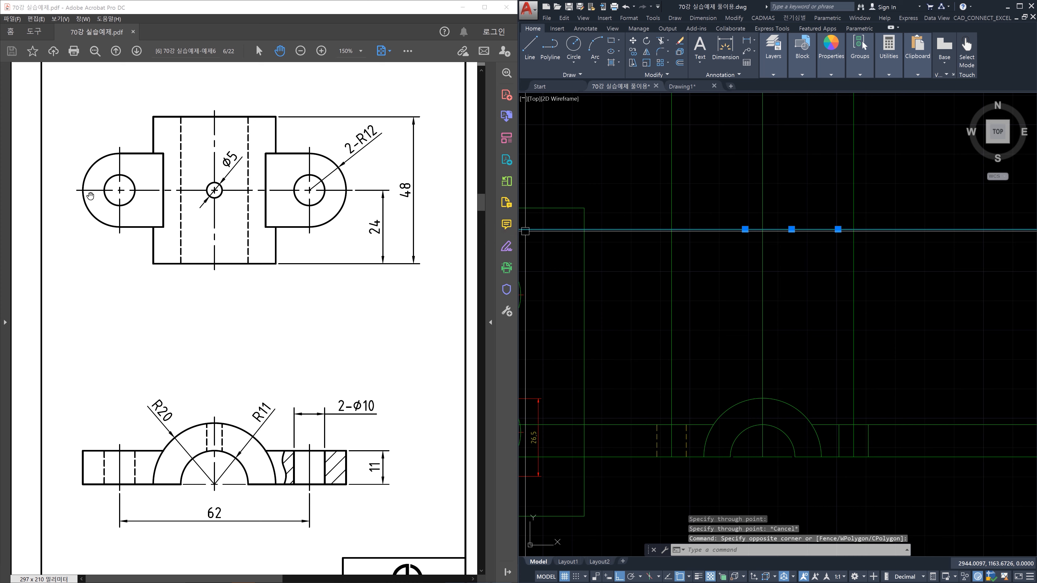
key(Escape)
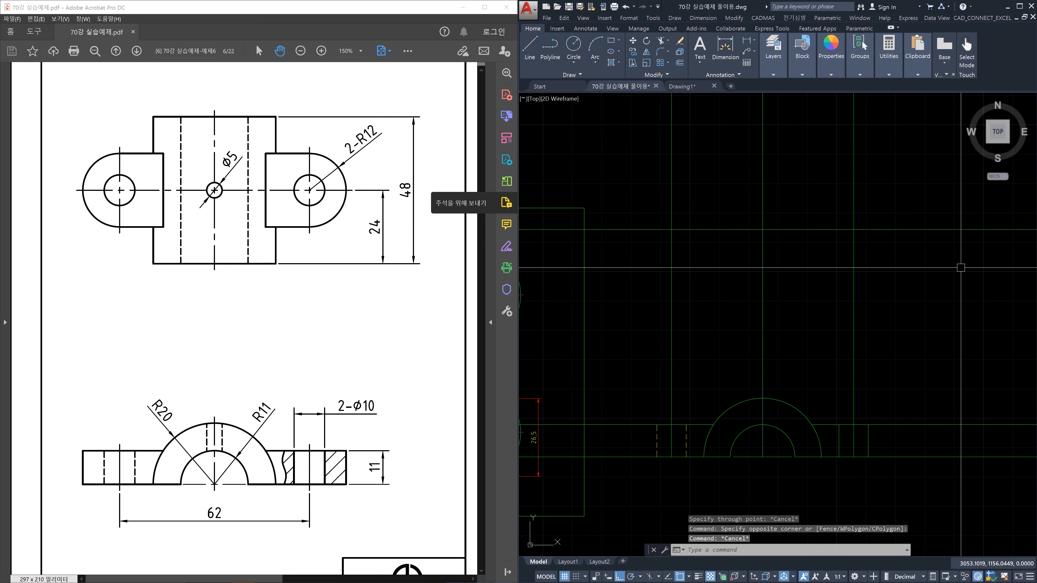
Offset the top view's horizontal axis line 24 both upward and downward for the body's upper and lower edges
text(o)
key(Return)
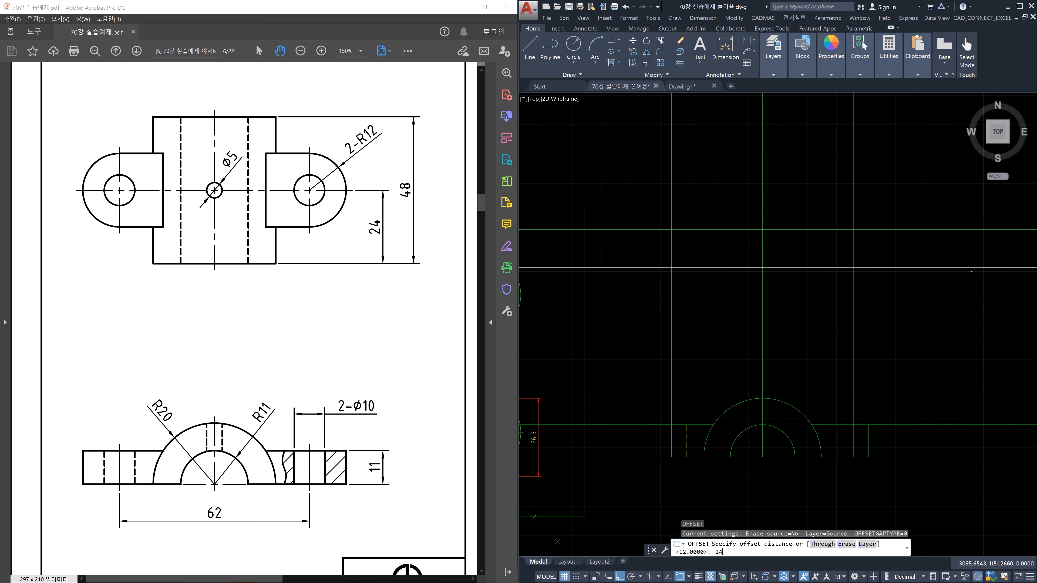
text(24)
key(Return)
click(910, 231)
click(907, 282)
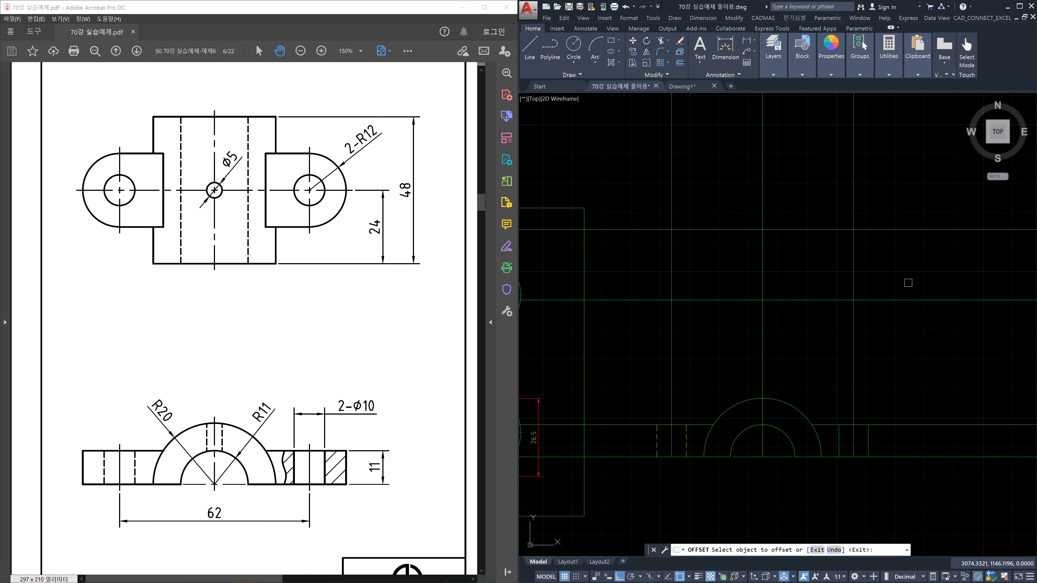
click(907, 230)
click(898, 179)
key(Escape)
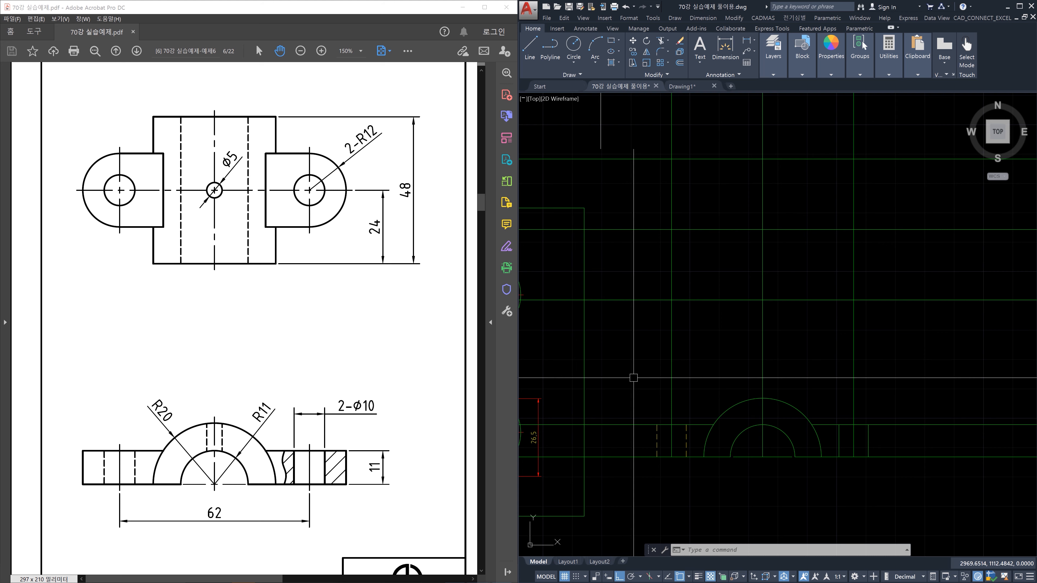
key(Escape)
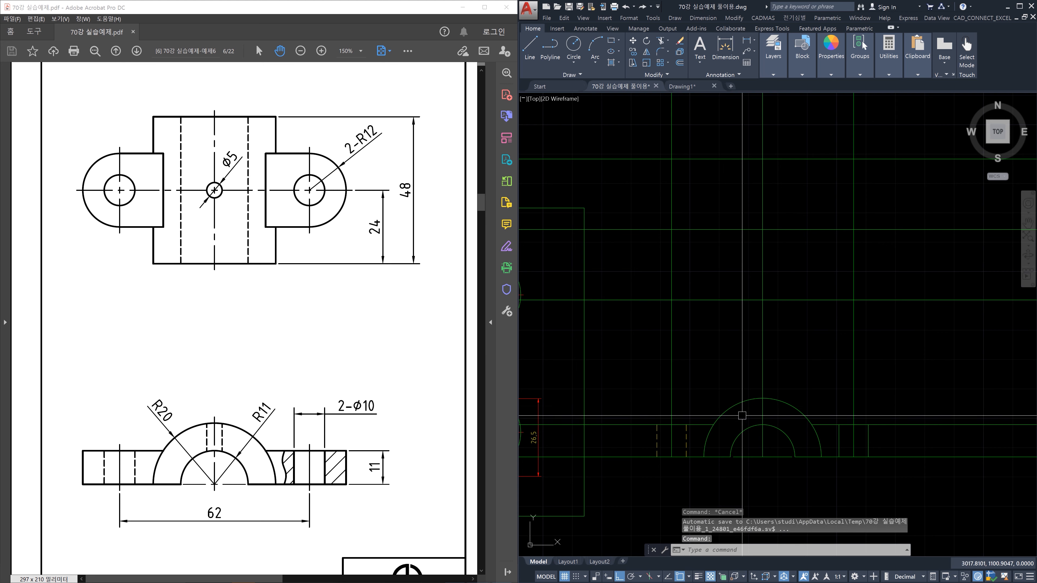
Draw vertical construction lines up through both ends of the front view's R20 arc with Xline
text(xl)
key(Return)
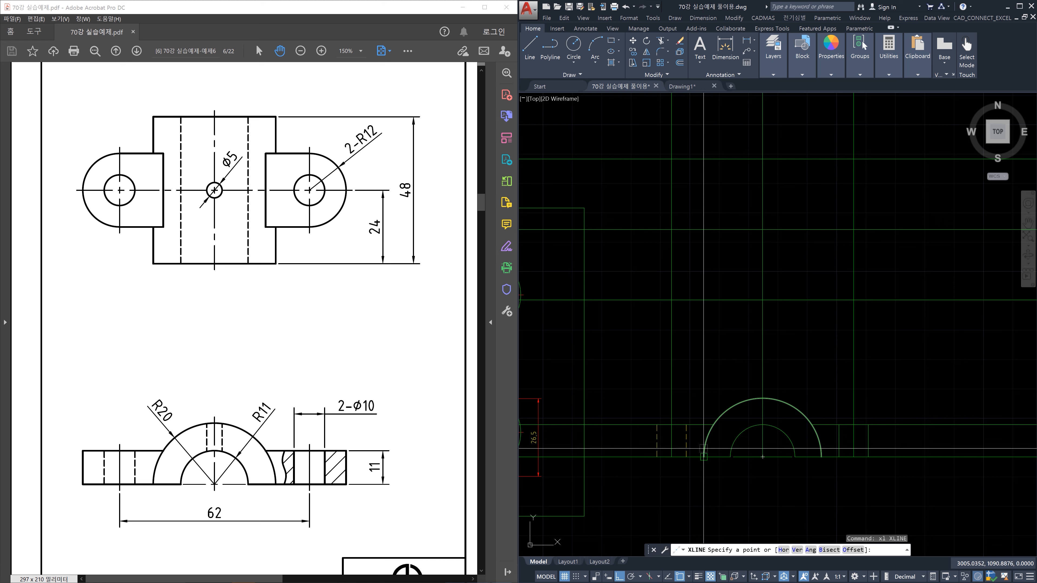
click(704, 449)
click(708, 329)
key(Escape)
key(Return)
click(820, 454)
click(821, 386)
key(Escape)
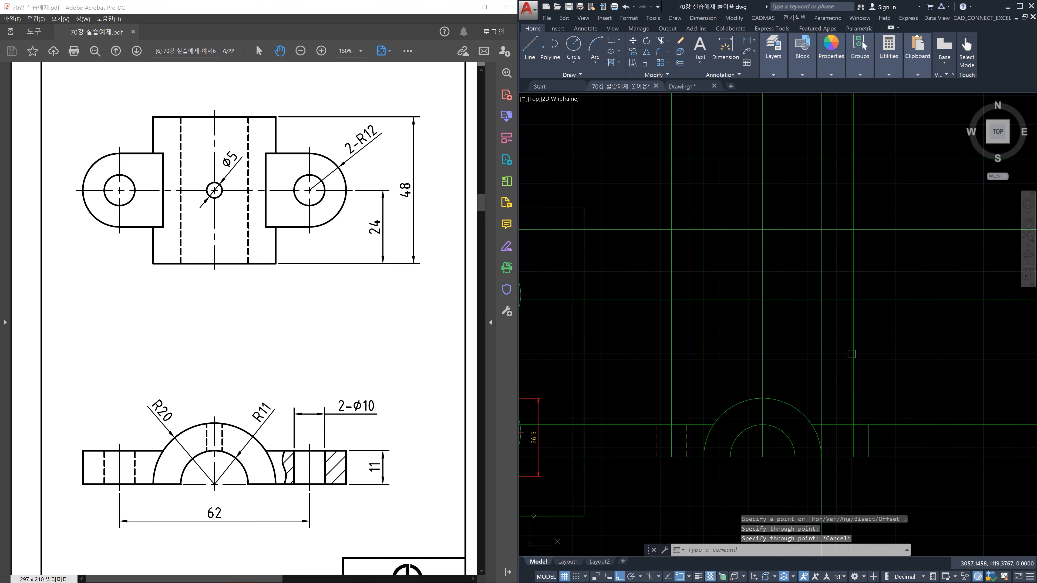
Trim the upper horizontal edge and the two body side lines beyond the upper corners of the top view
text(tr)
key(Return)
click(830, 321)
click(806, 287)
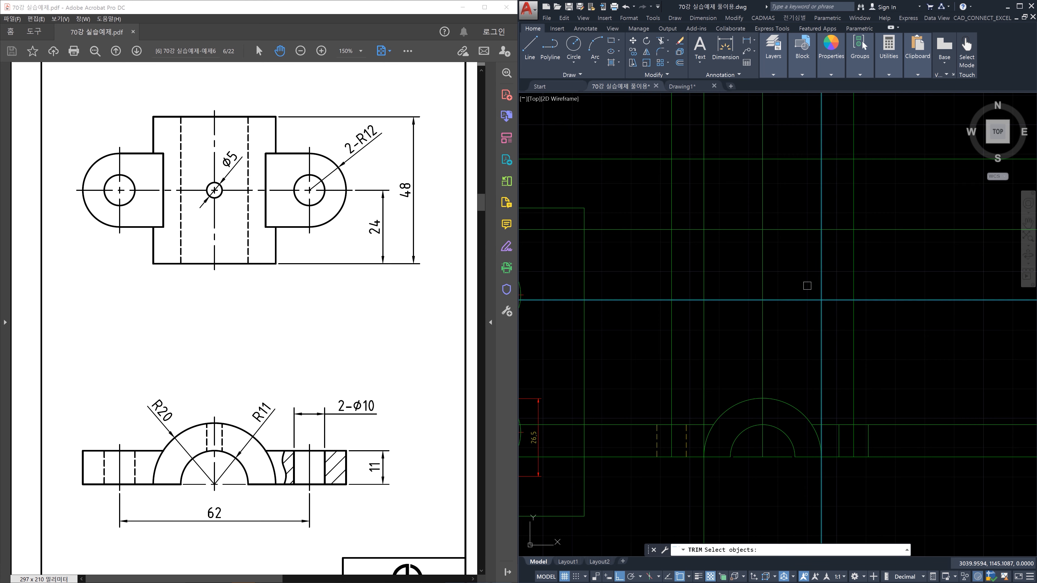
click(725, 203)
click(699, 158)
key(Return)
click(695, 165)
click(697, 146)
click(711, 141)
click(695, 128)
click(828, 142)
click(813, 130)
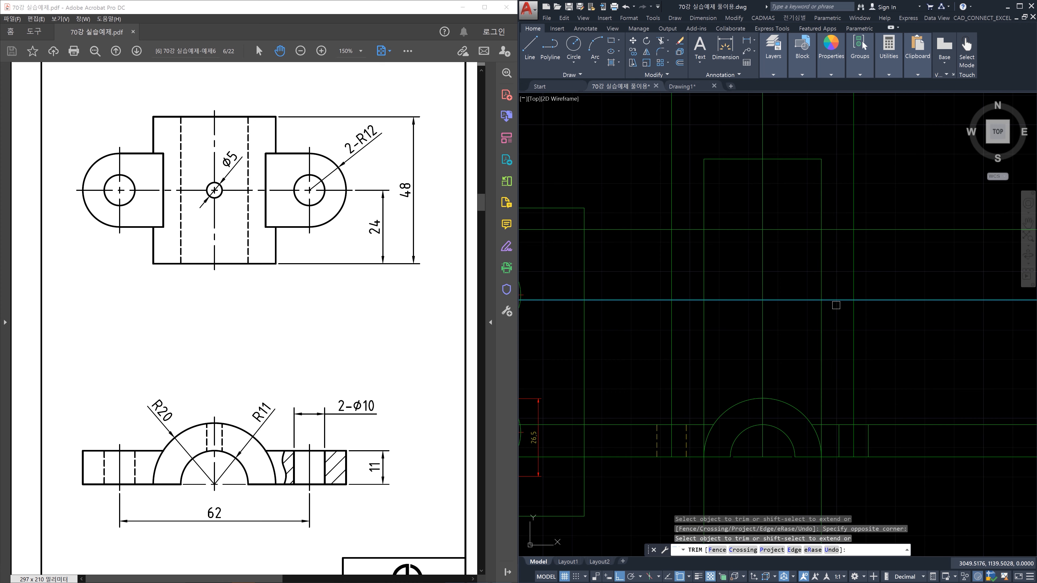
Trim the lower horizontal edge and the side lines beyond the lower corners to close the top view's body rectangle
click(836, 317)
click(835, 286)
click(835, 323)
click(802, 333)
key(Escape)
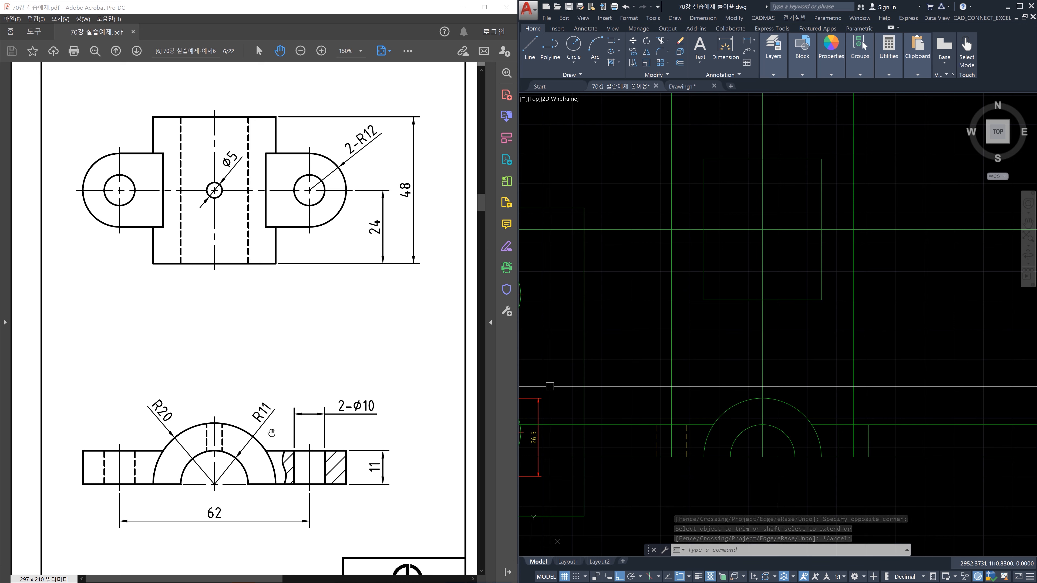
Examine in the PDF drawing how the front view's R11 arch relates to the dashed lines in the top view
click(248, 234)
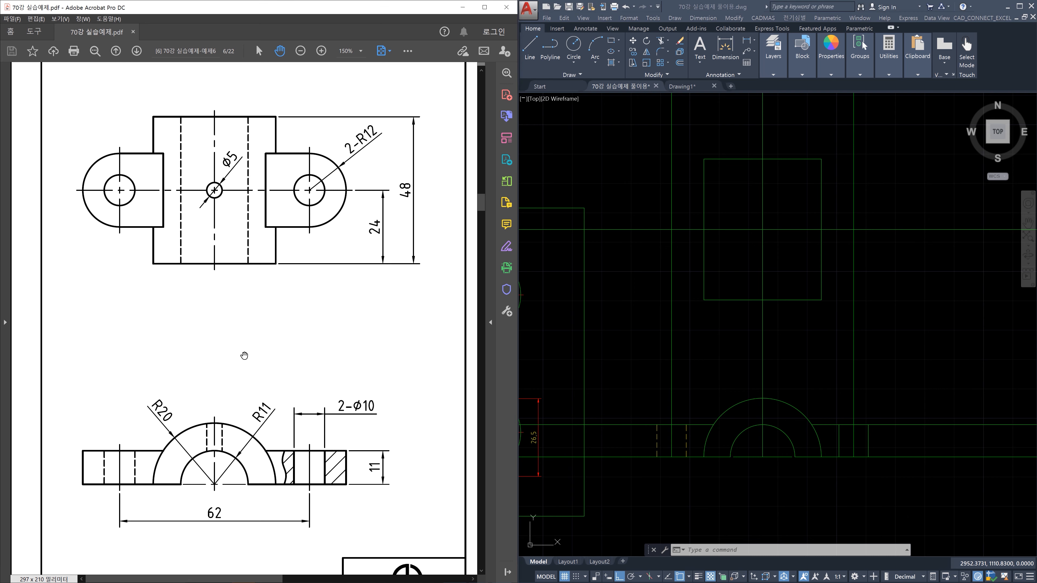
click(539, 363)
drag(215, 315, 214, 387)
drag(221, 337, 219, 406)
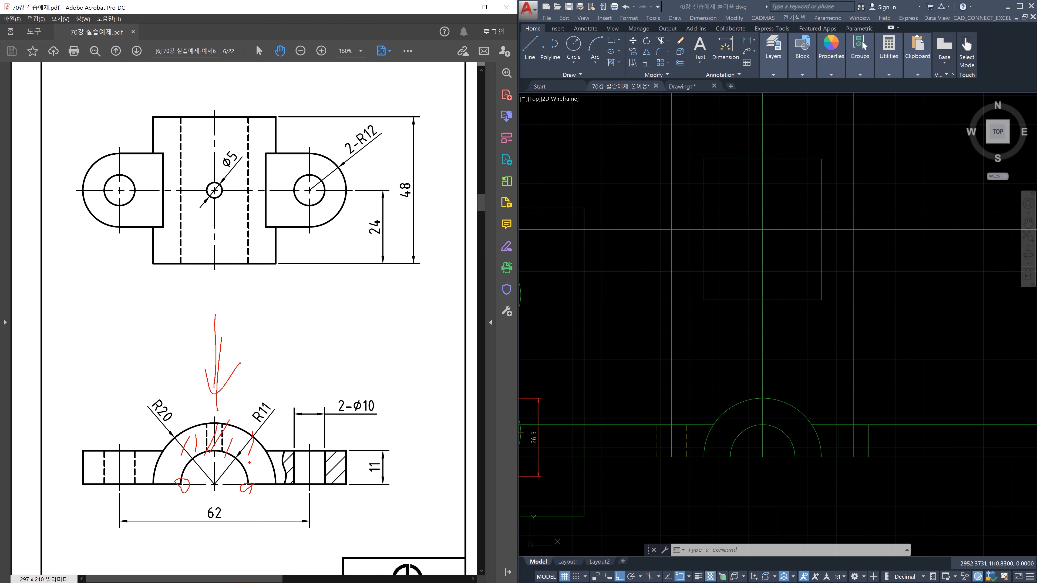
drag(246, 119, 251, 213)
drag(189, 134, 178, 280)
drag(152, 450, 164, 474)
drag(101, 498, 116, 491)
mouse_move(206, 536)
mouse_down()
mouse_move(136, 488)
mouse_move(263, 511)
mouse_up()
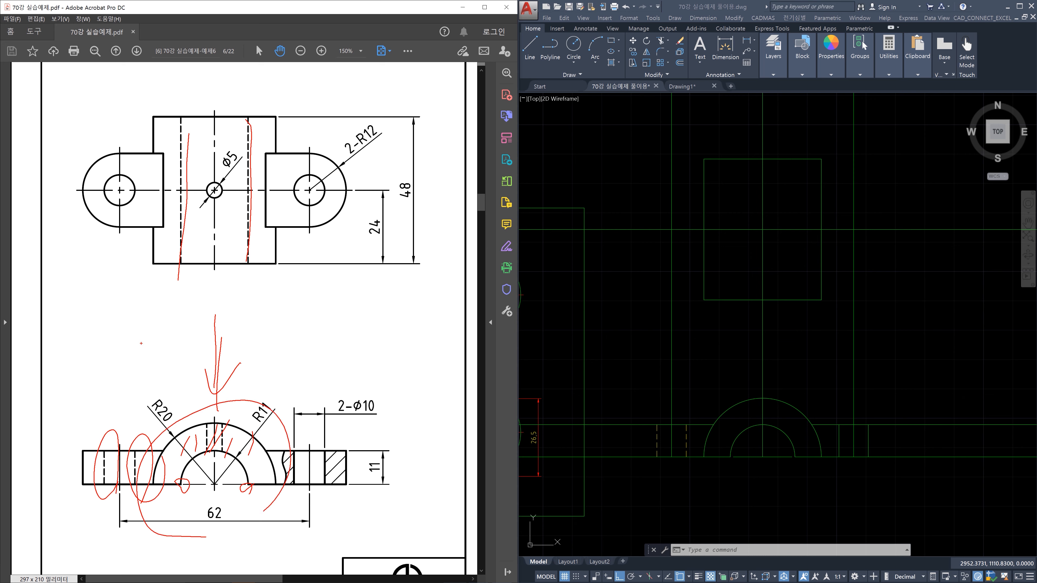
Examine in the PDF drawing how the side lugs and their Ø10 holes correspond between the front and top views
drag(117, 370, 116, 289)
mouse_move(131, 193)
mouse_down()
mouse_move(116, 208)
mouse_move(108, 196)
mouse_up()
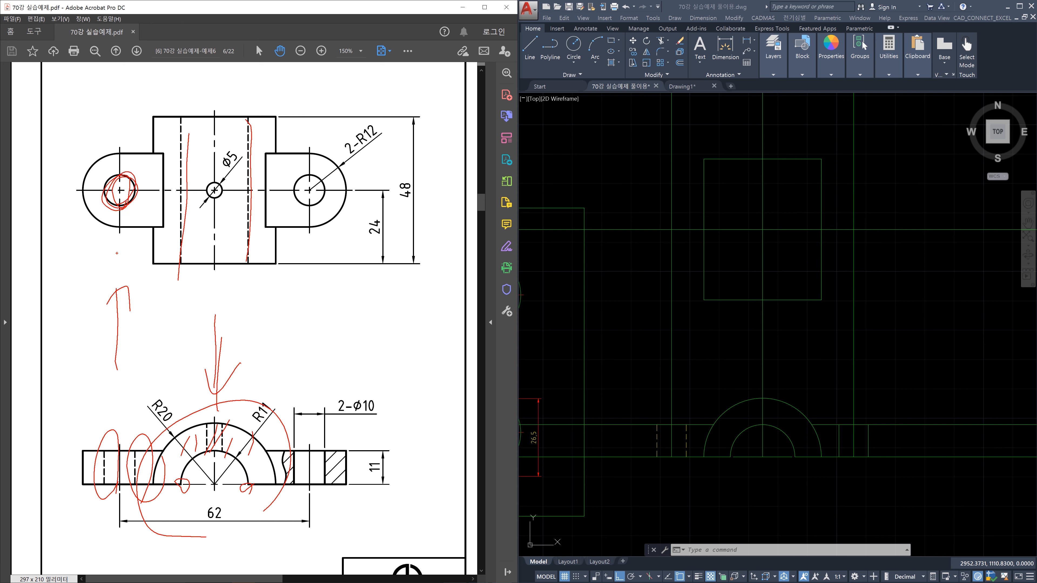
drag(115, 341, 122, 233)
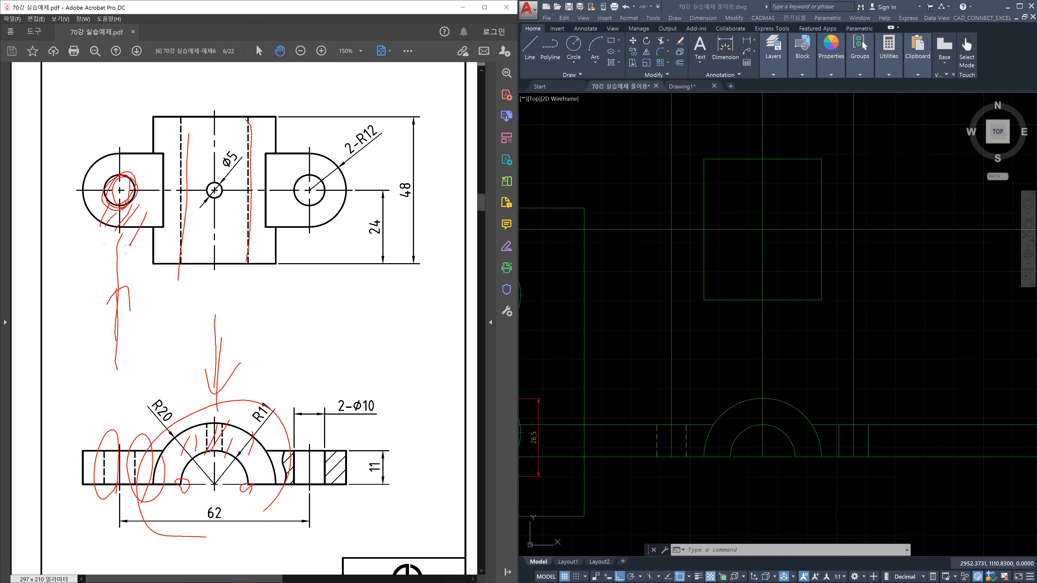
mouse_move(139, 473)
mouse_down()
mouse_move(109, 438)
mouse_move(115, 508)
mouse_up()
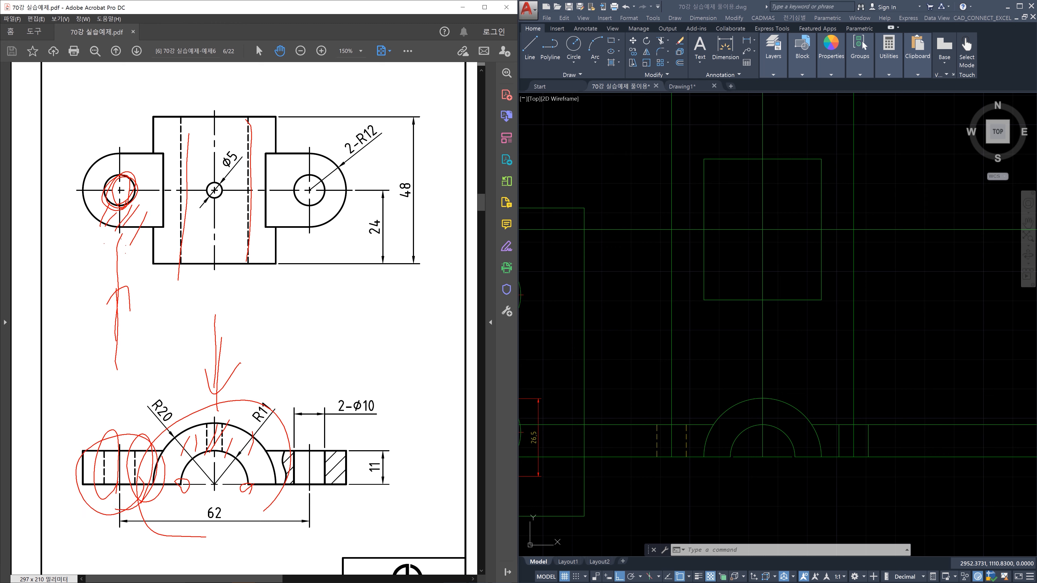
mouse_move(322, 432)
mouse_down()
mouse_move(333, 482)
mouse_move(314, 504)
mouse_up()
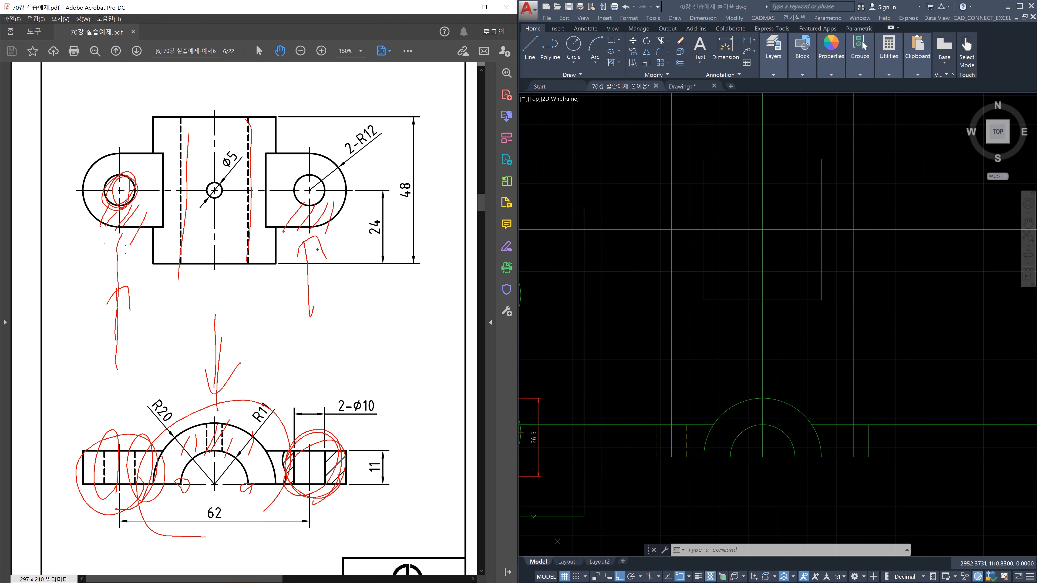
mouse_move(319, 470)
mouse_down()
mouse_move(271, 469)
mouse_move(351, 490)
mouse_up()
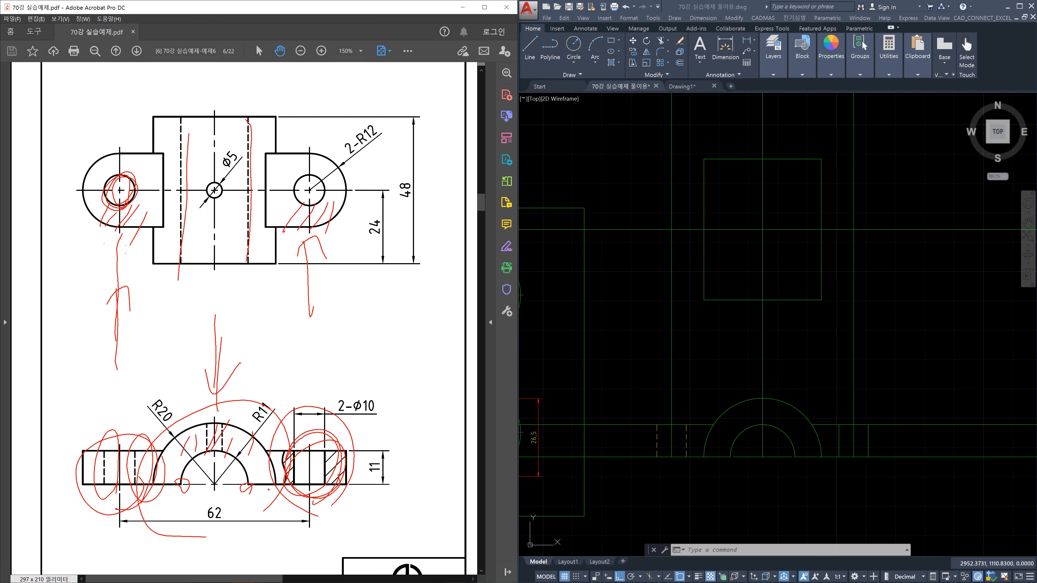
key(Escape)
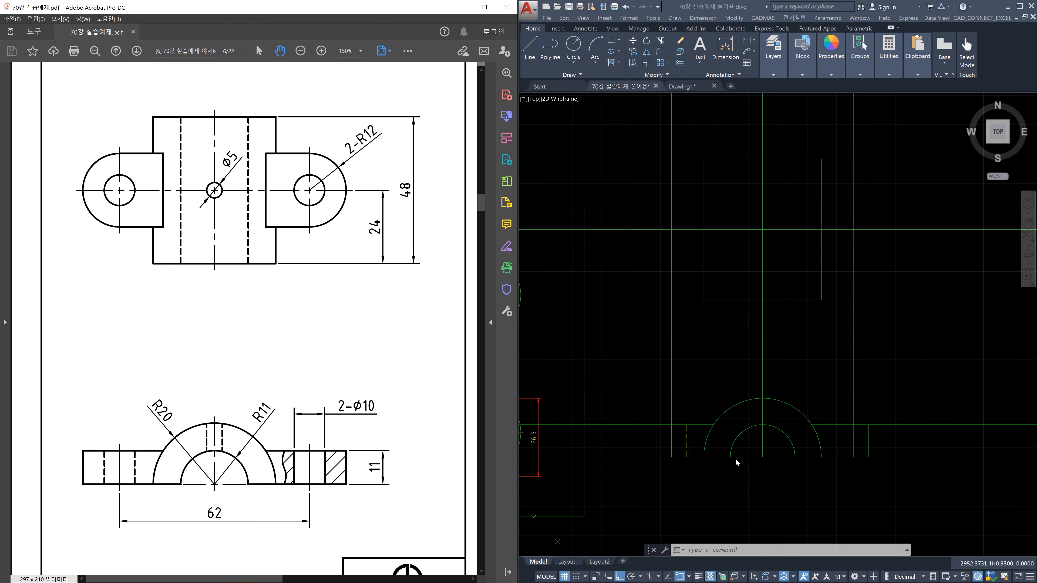
Draw vertical construction lines up through both ends of the front view's R11 arc with Xline
click(731, 470)
text(xl)
scroll(730, 465, up, 4)
key(Return)
click(729, 445)
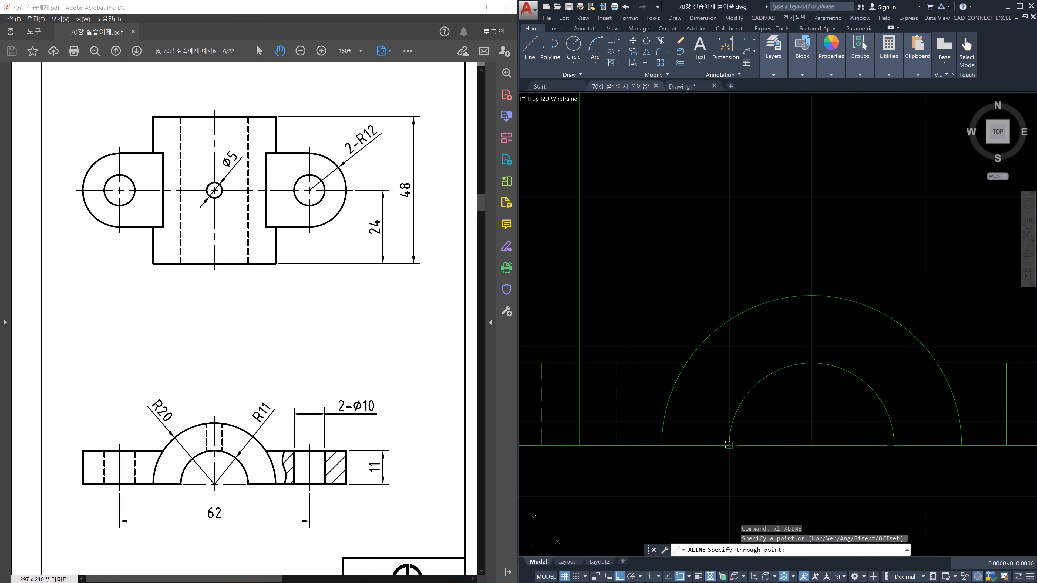
click(729, 265)
key(Return)
key(Return)
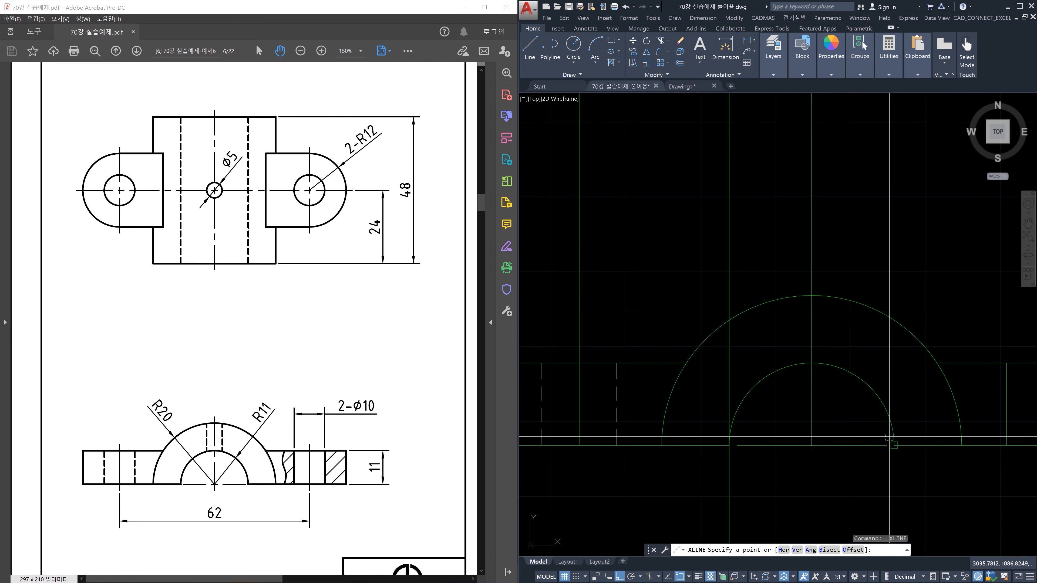
click(890, 437)
key(Escape)
scroll(877, 409, down, 4)
scroll(877, 409, up, 2)
key(Escape)
Trim the two R11 construction lines below the lower edge of the top view's body rectangle
text(yt)
key(Return)
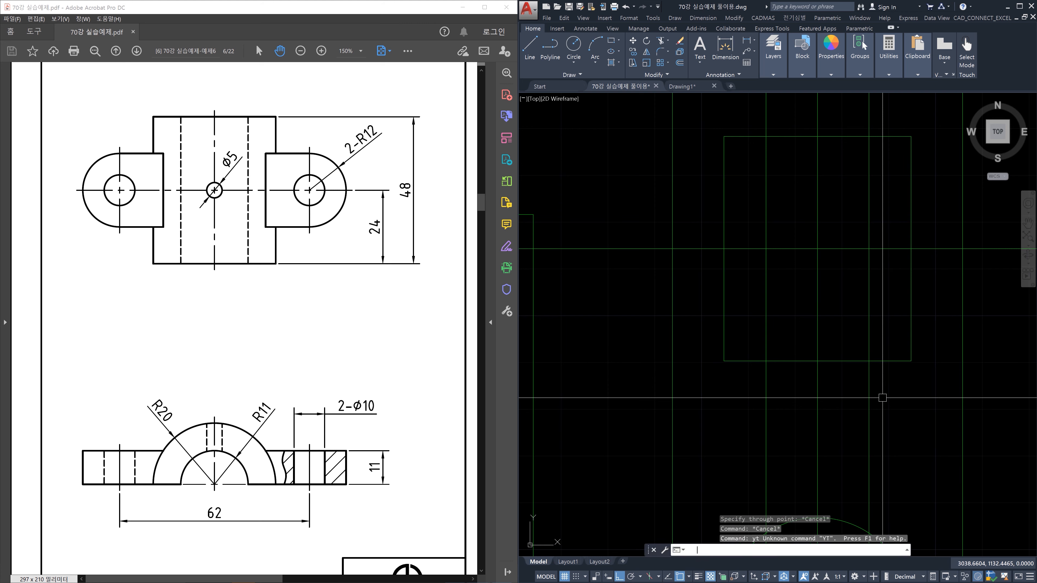
text(tr)
key(Return)
click(884, 379)
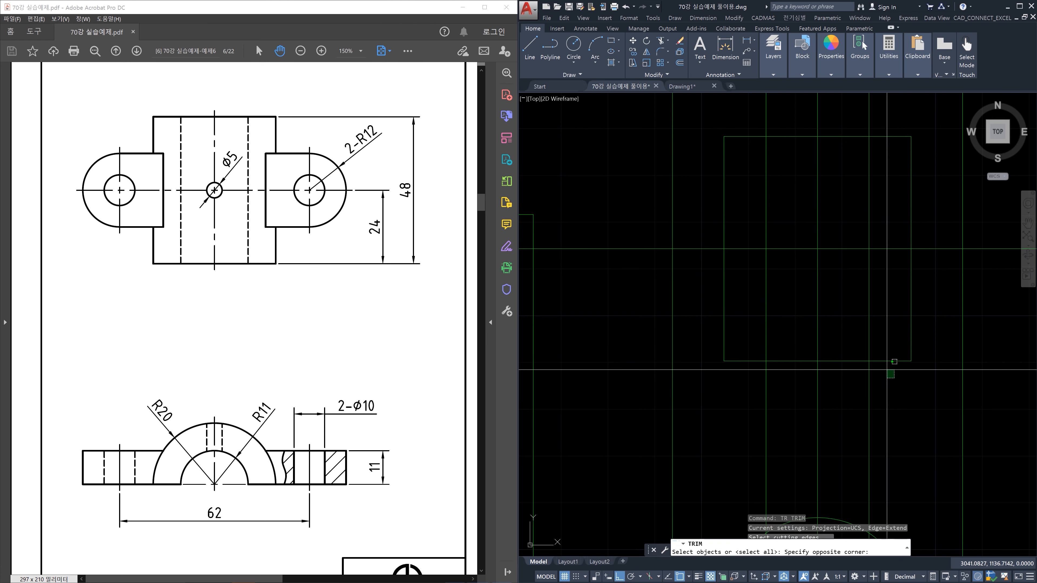
click(882, 347)
key(Return)
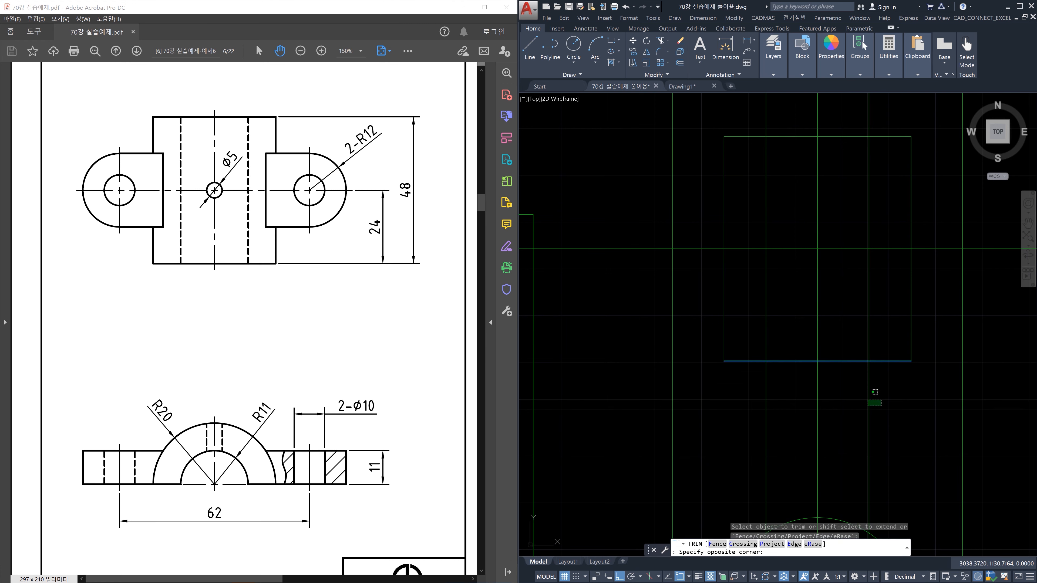
click(796, 412)
click(736, 422)
middle_drag(776, 258, 768, 347)
key(Return)
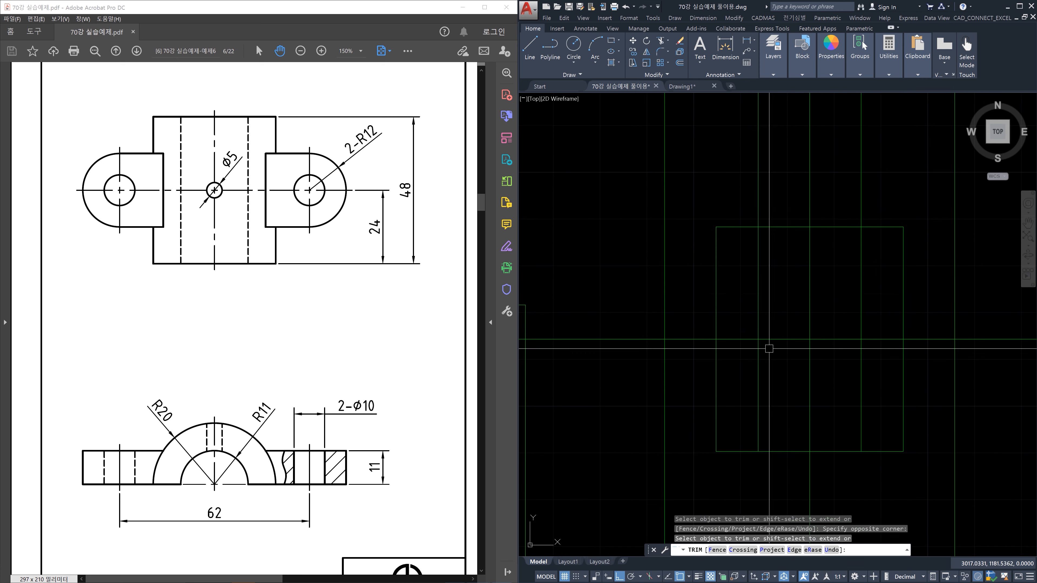
Trim the two R11 construction lines above the upper edge of the top view's body rectangle
key(Return)
click(784, 262)
click(777, 197)
key(Return)
click(777, 206)
click(743, 195)
click(882, 203)
click(847, 198)
key(Escape)
Move the two inner vertical lines of the top view's body to the hidden-line layer 숨은선
click(874, 295)
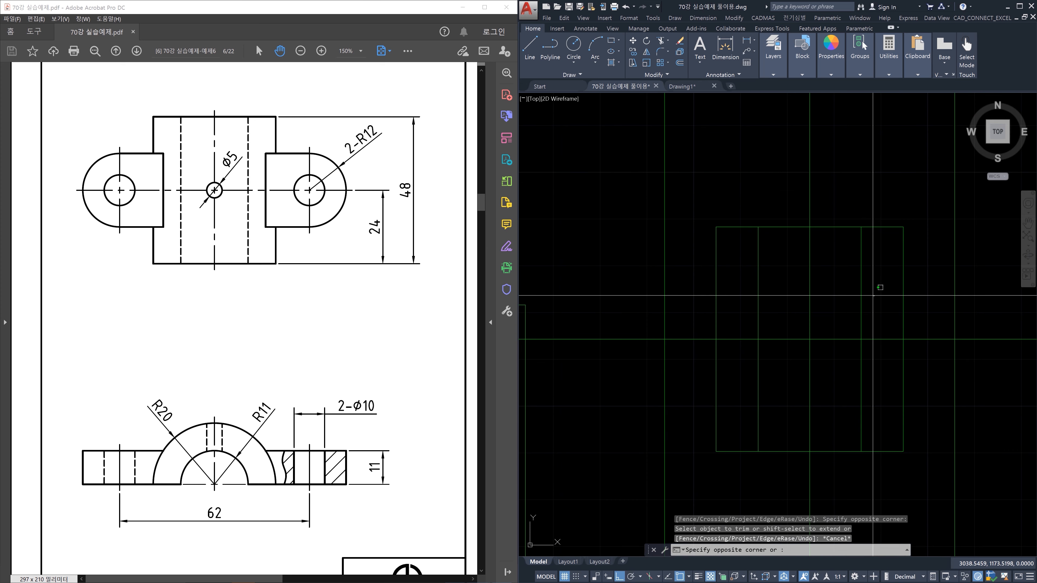
click(845, 286)
click(766, 289)
click(749, 294)
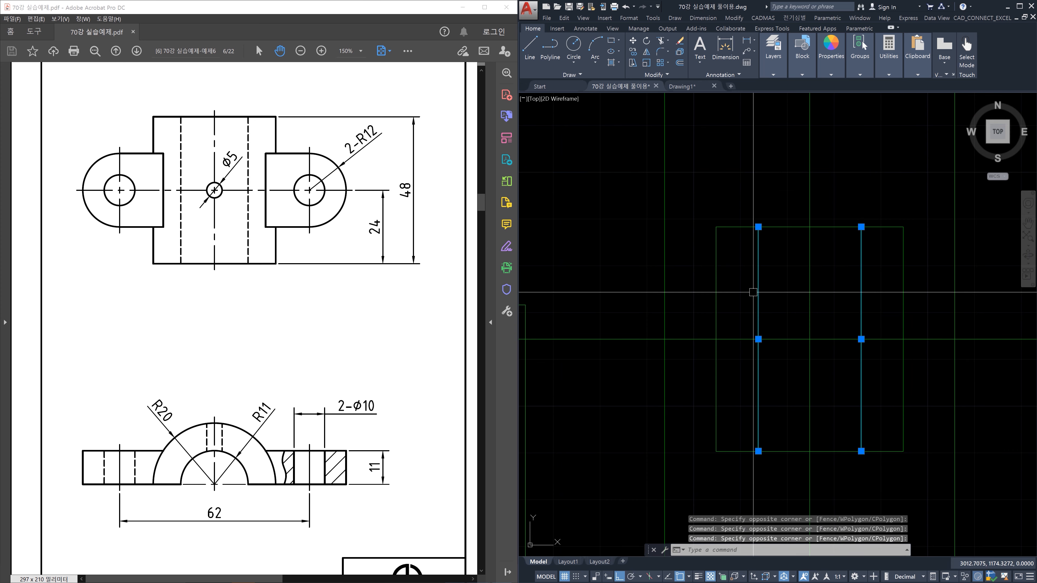
click(772, 75)
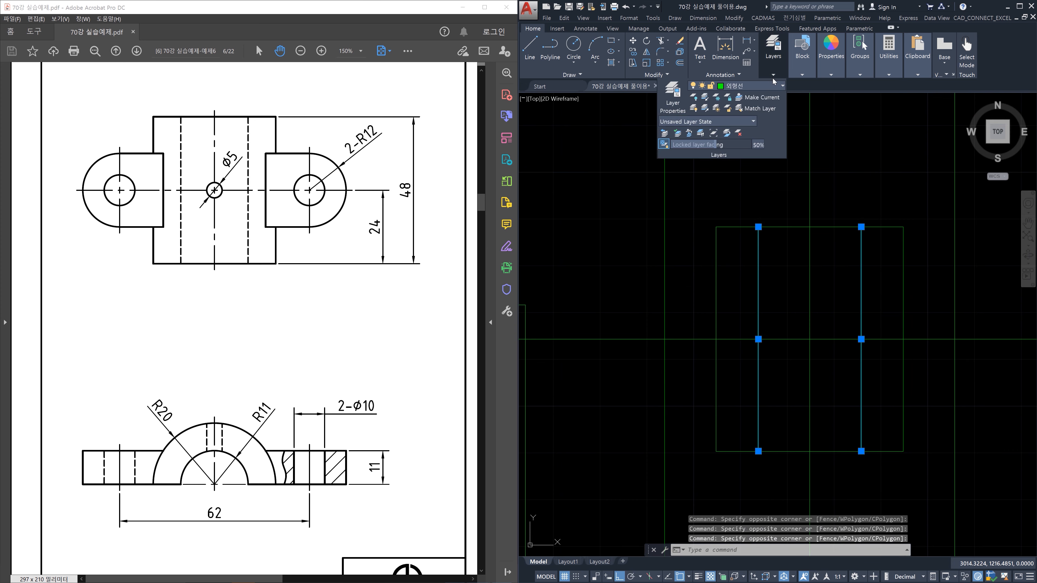
click(777, 85)
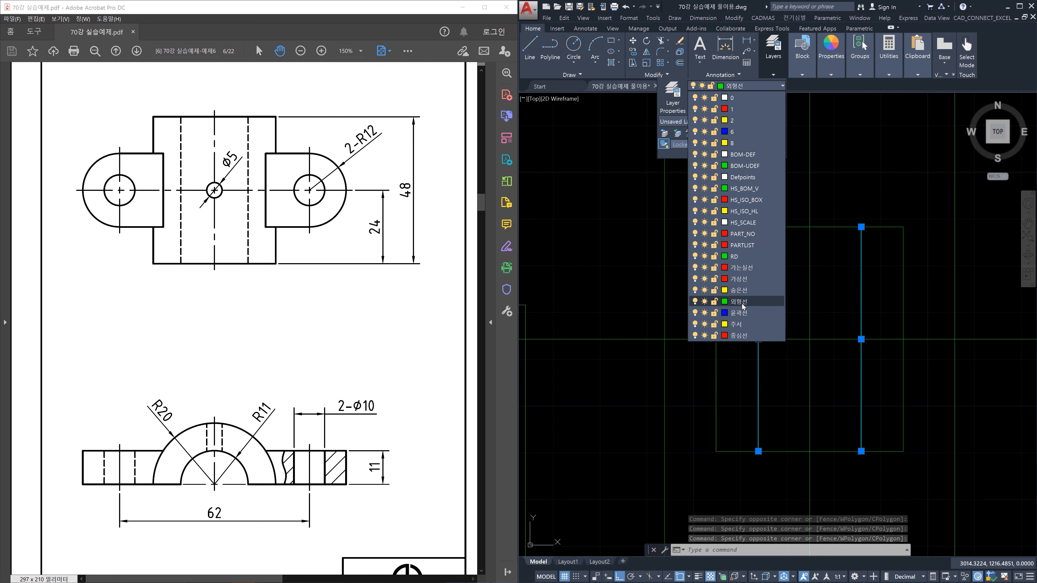
click(739, 289)
key(Escape)
Draw a circle of radius 12 centred where the right hole axis crosses the top view's horizontal axis
scroll(849, 294, down, 2)
scroll(849, 294, down, 2)
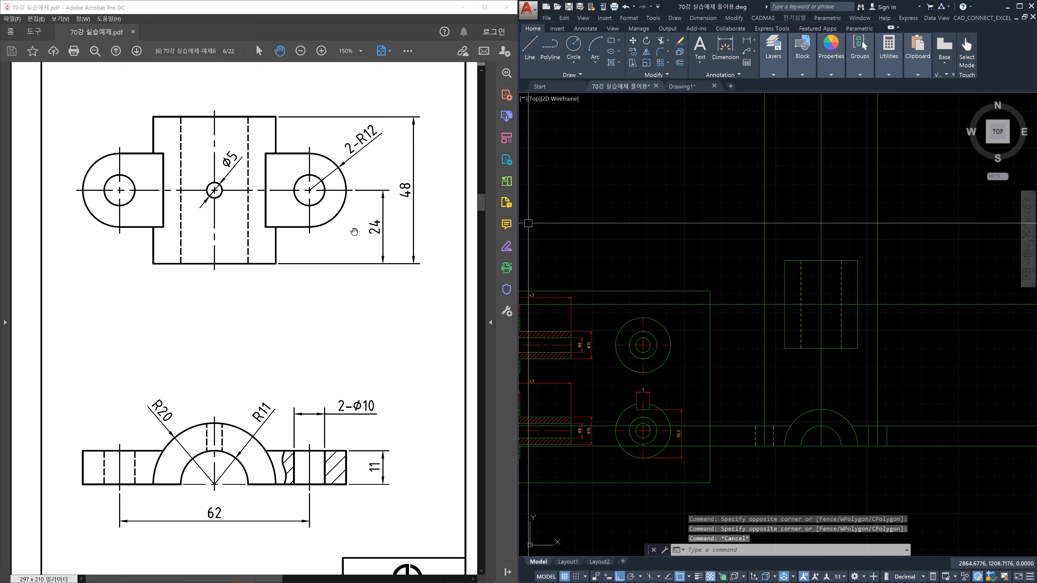
scroll(858, 343, up, 3)
middle_drag(879, 332, 727, 352)
text(c)
key(Return)
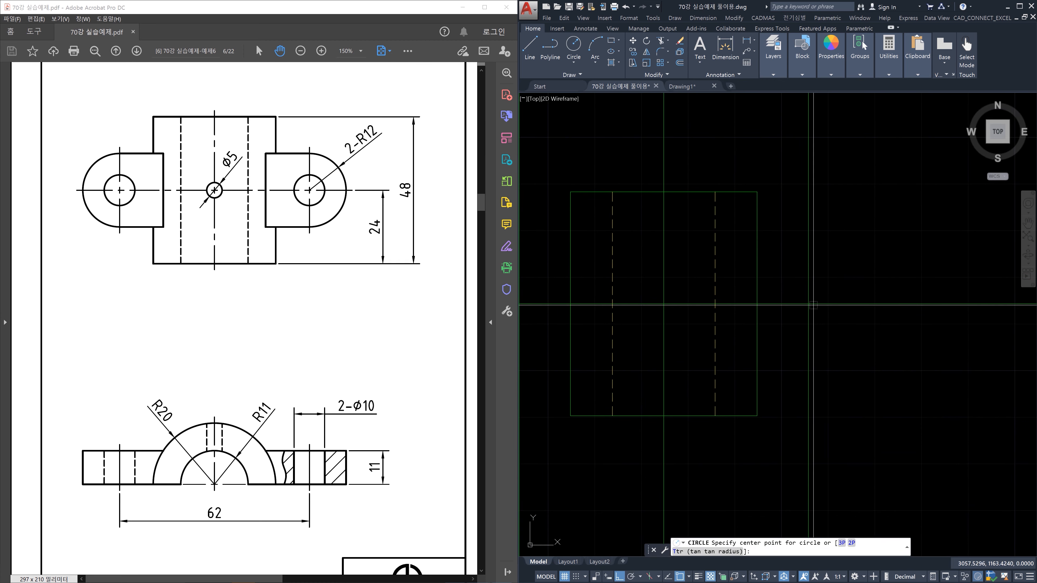
click(808, 304)
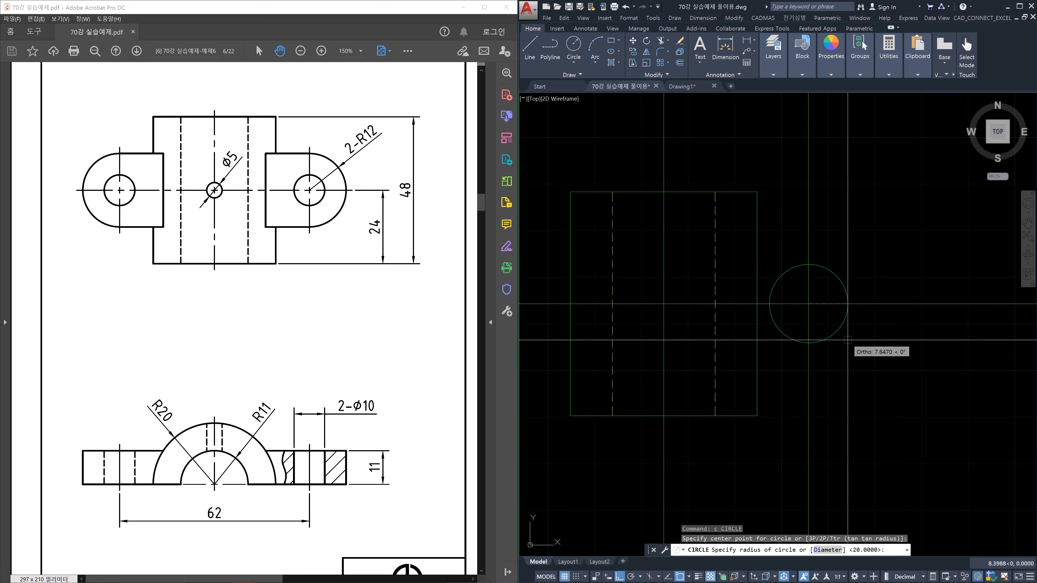
key(Return)
key(Escape)
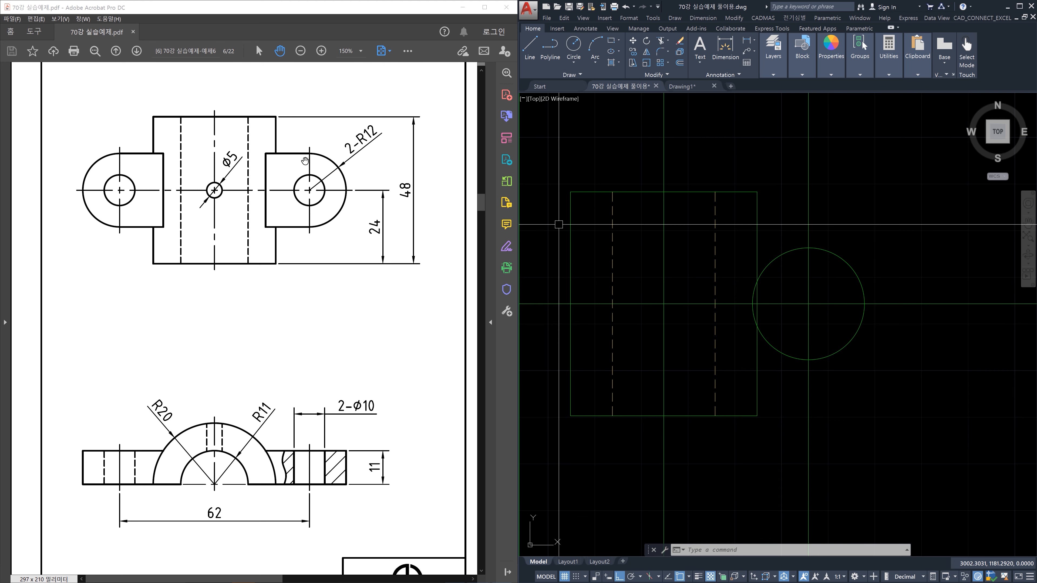
Draw a line from the R12 circle's upper quadrant perpendicular to the body's vertical centre axis in the top view
click(809, 248)
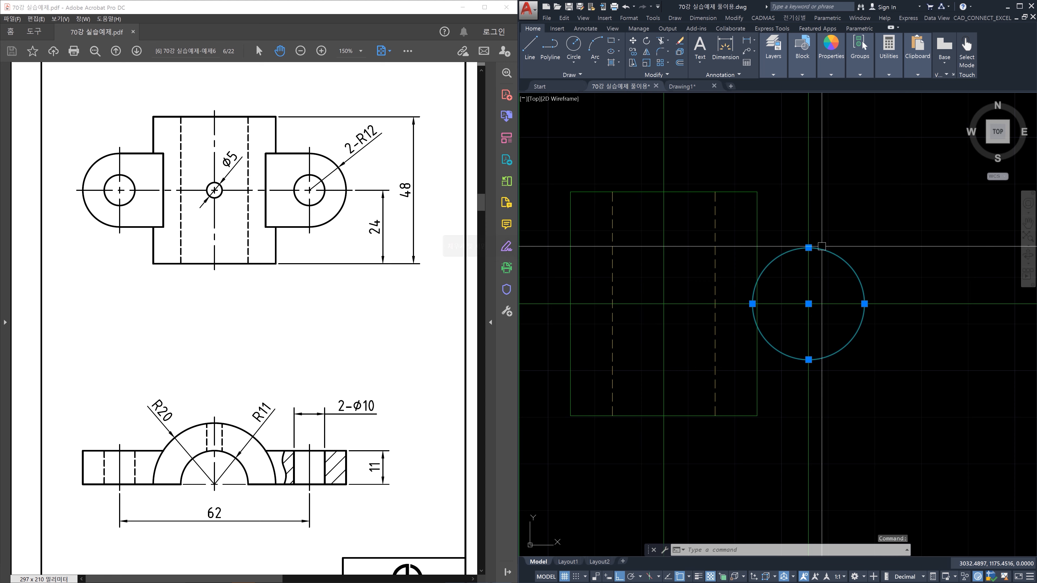
key(Escape)
key(Escape)
text(l)
key(Return)
click(809, 248)
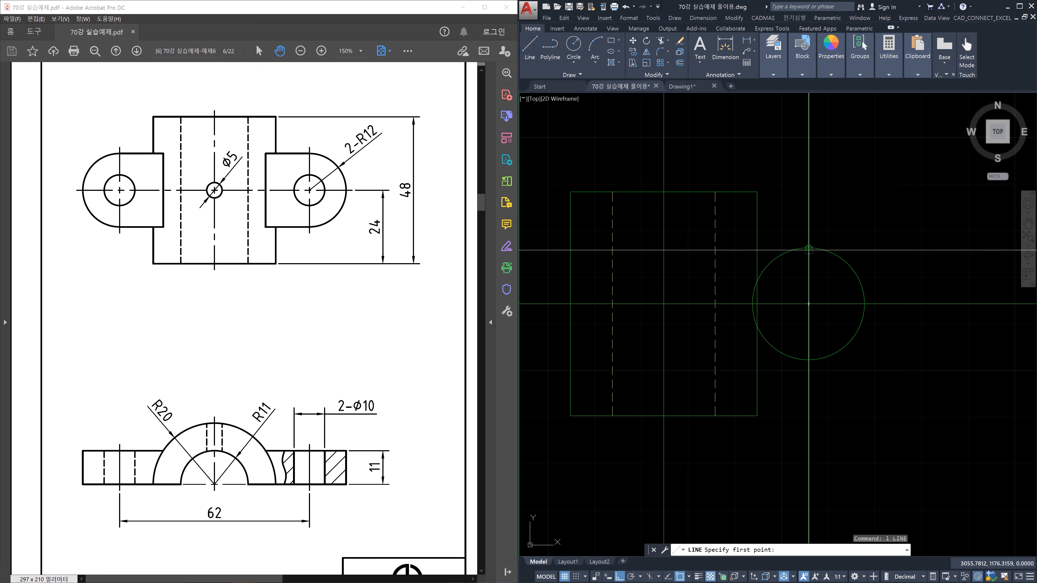
text(pe)
click(663, 254)
key(Return)
Draw a line from the R12 circle's lower quadrant perpendicular to the body's vertical centre axis
key(Return)
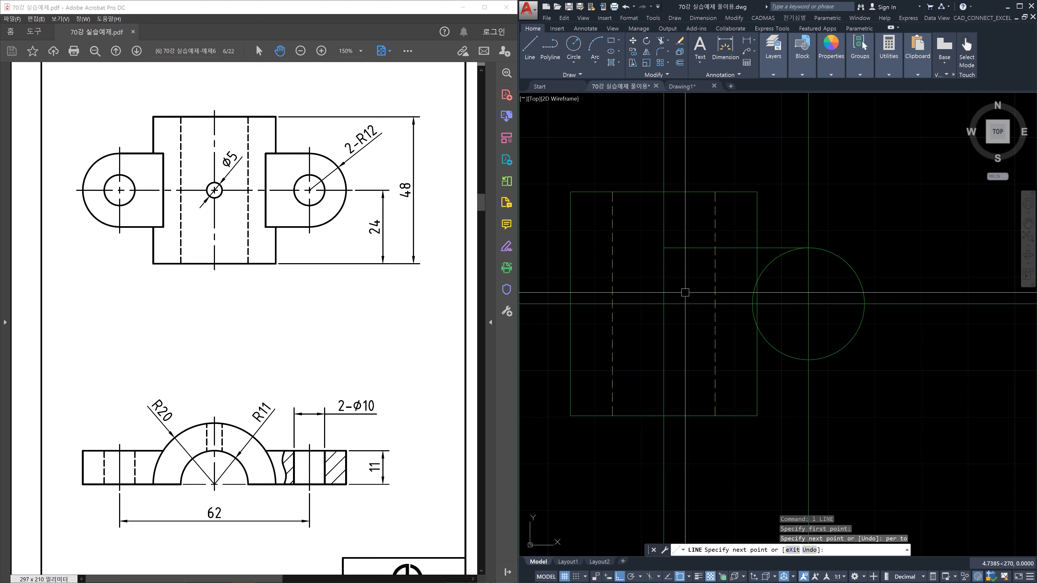
click(818, 359)
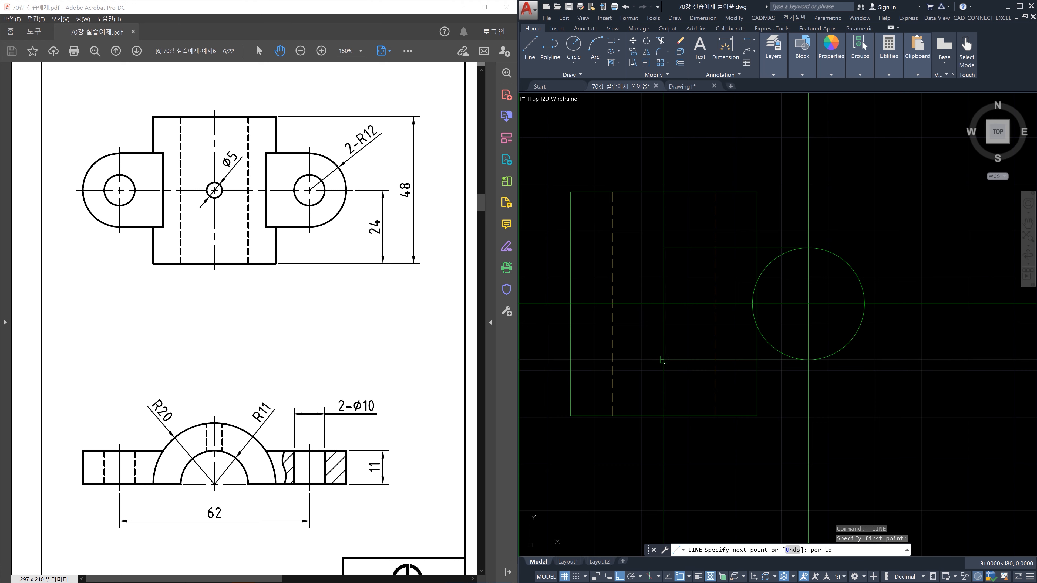
click(665, 359)
key(Escape)
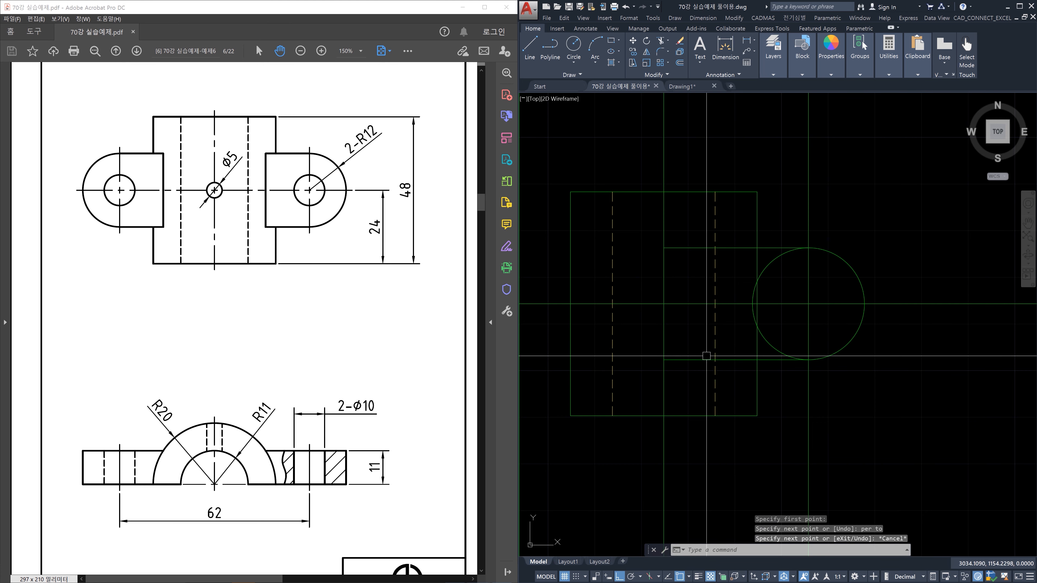
Delete the horizontal line that runs from the R12 circle's lower quadrant to the vertical centre axis
click(702, 376)
click(695, 291)
click(702, 262)
click(693, 231)
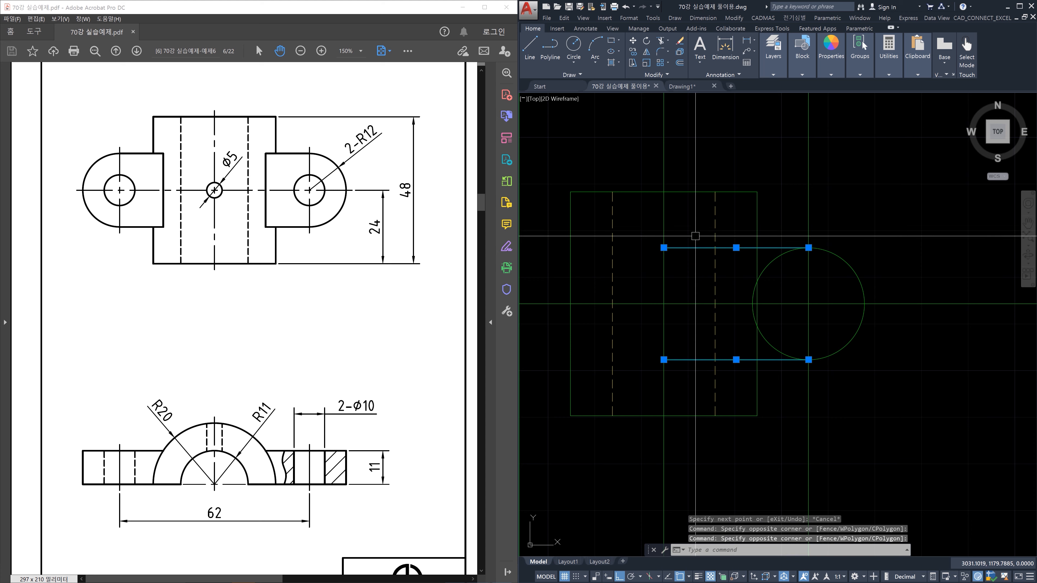
key(Escape)
click(697, 381)
click(691, 343)
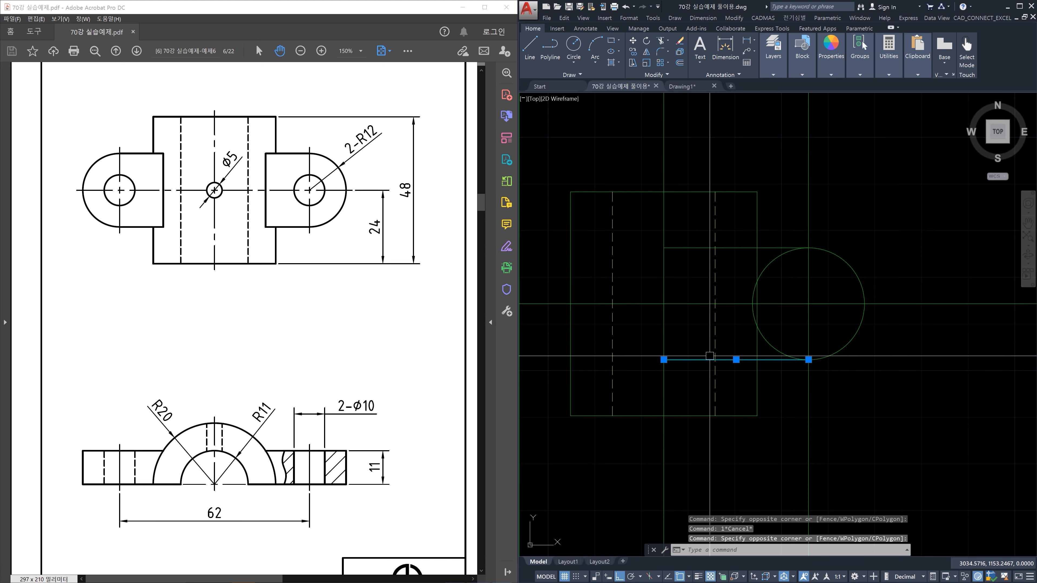
key(Delete)
Draw a horizontal line from the R12 circle's lower quadrant into the body, ending short of the vertical centre axis
text(l)
key(Return)
click(808, 360)
click(698, 360)
key(Escape)
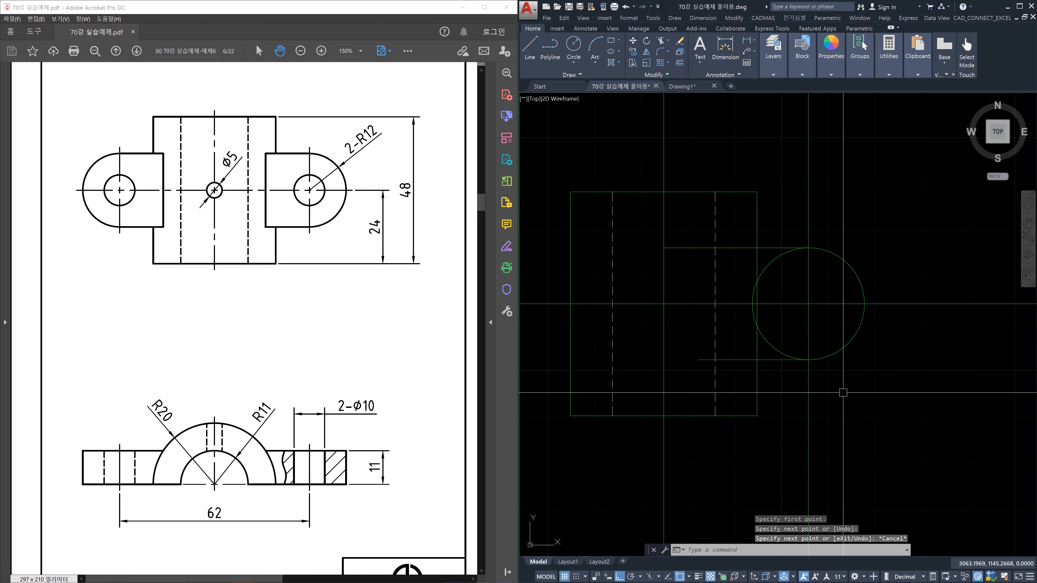
Trim the R12 circle's inner half between the two horizontal lines, leaving the lug's rounded outer end
middle_drag(843, 392, 815, 309)
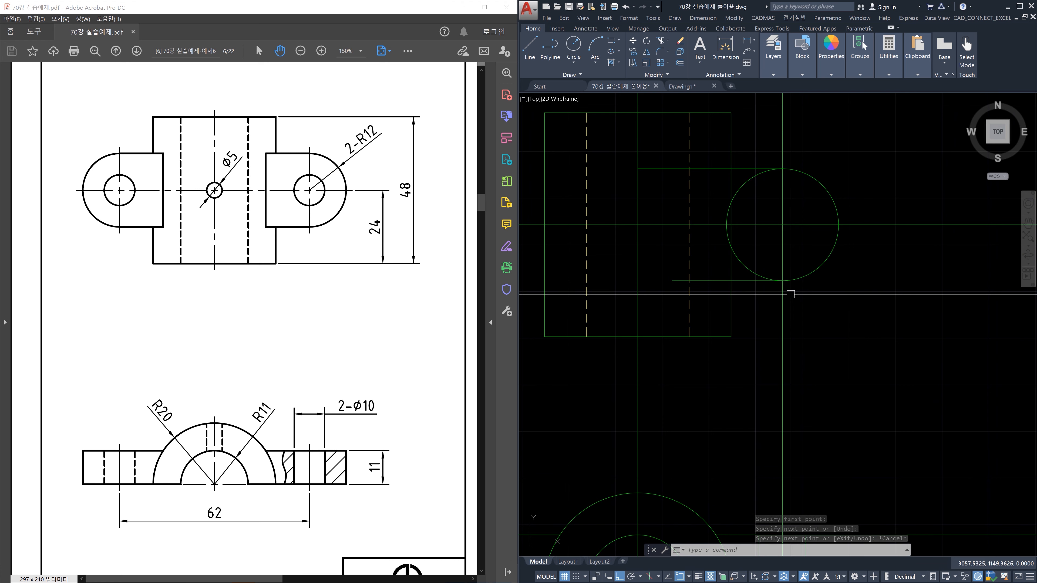
text(tr)
key(Return)
click(750, 278)
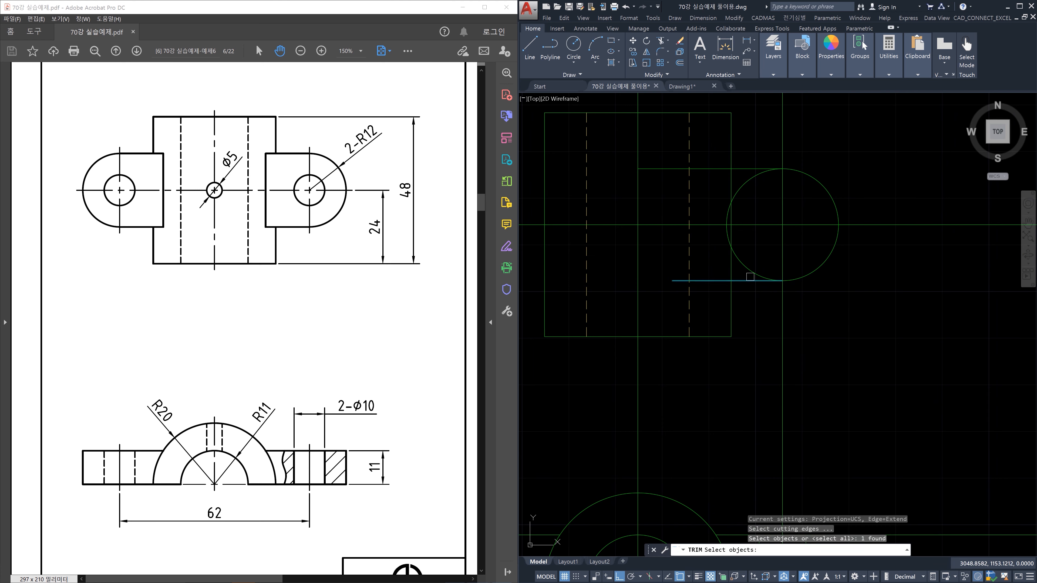
key(Return)
click(743, 182)
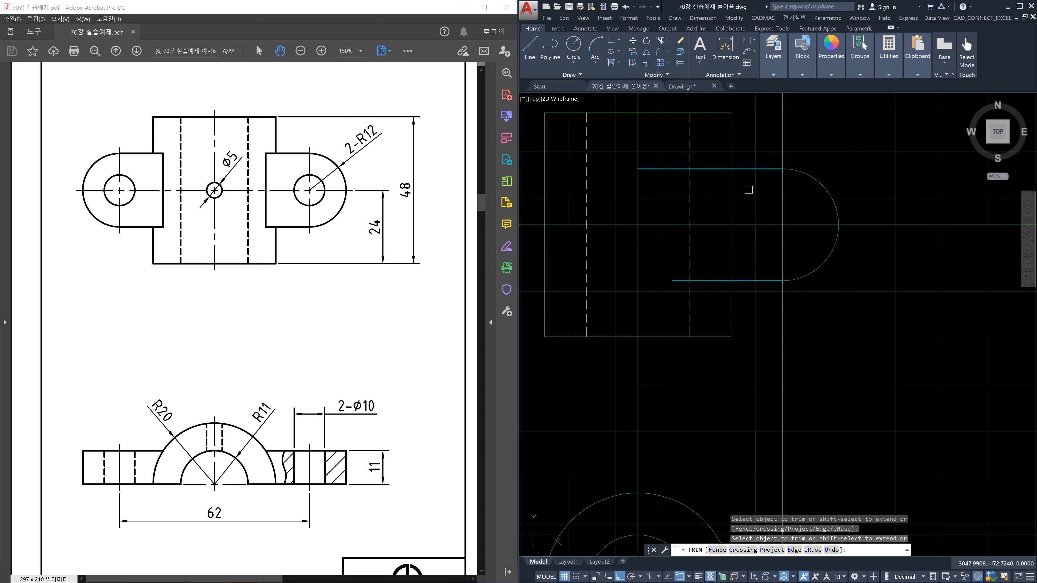
key(Escape)
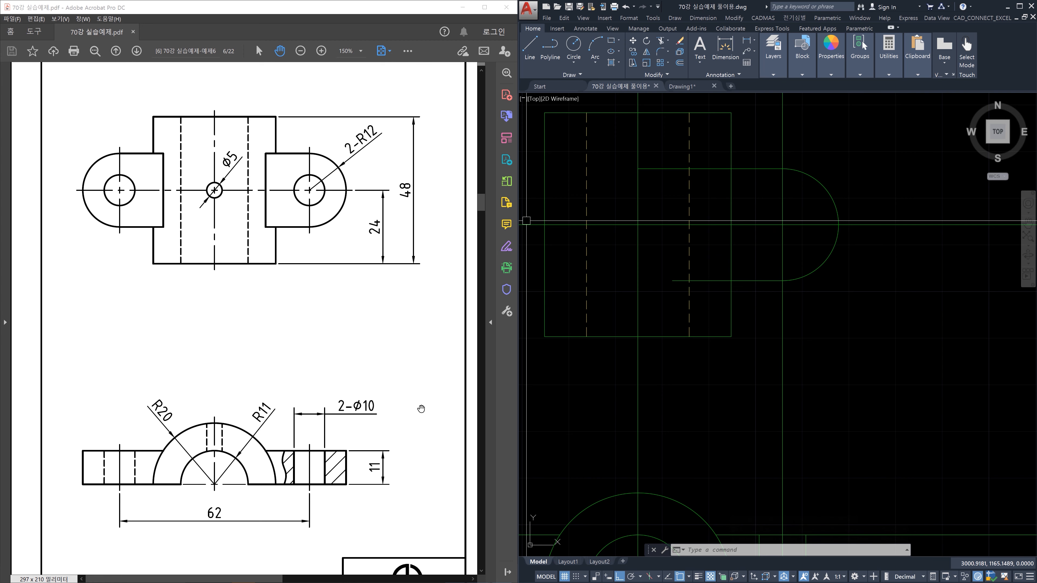
Draw a vertical construction line through the outer edge of the right hole in the front view
mouse_move(814, 363)
middle_down()
mouse_move(824, 289)
mouse_move(784, 279)
middle_up()
text(xl)
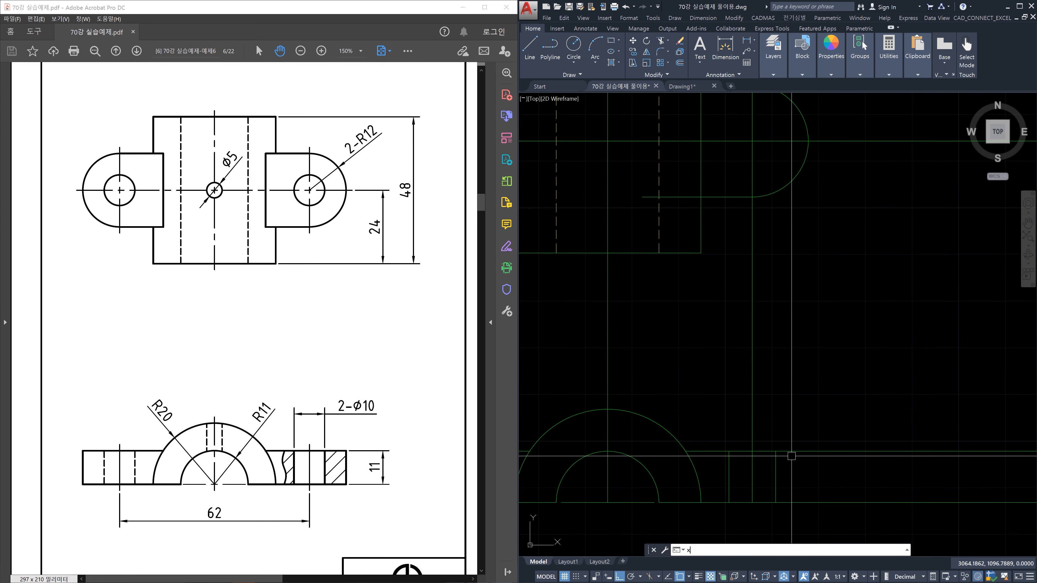
key(space)
click(776, 477)
click(781, 365)
key(Escape)
Draw the hole circle at the top view lug's centre, reaching the projected construction line, and delete that line
middle_drag(763, 196, 767, 346)
text(c)
key(space)
click(756, 291)
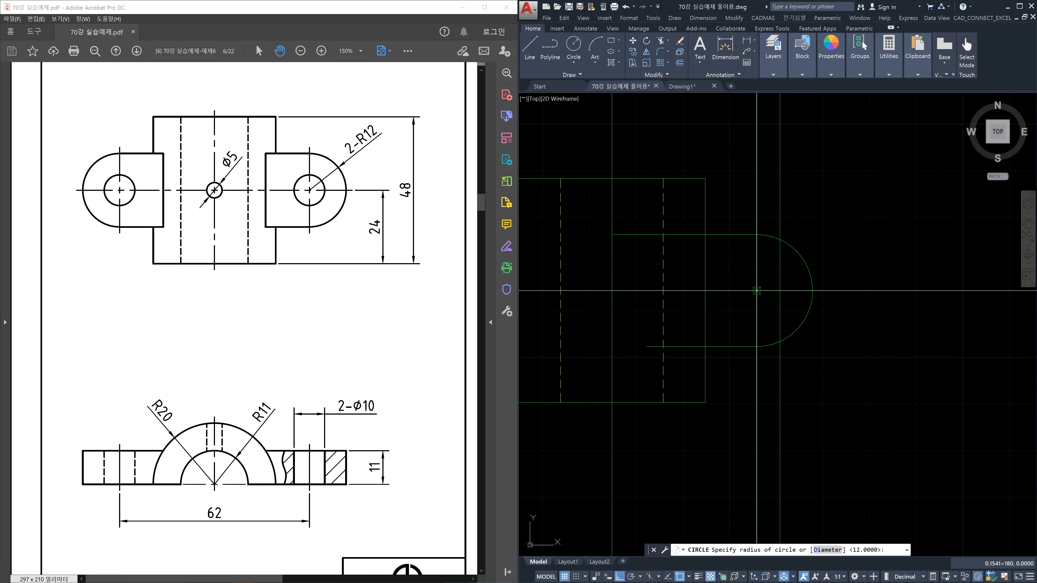
key(Escape)
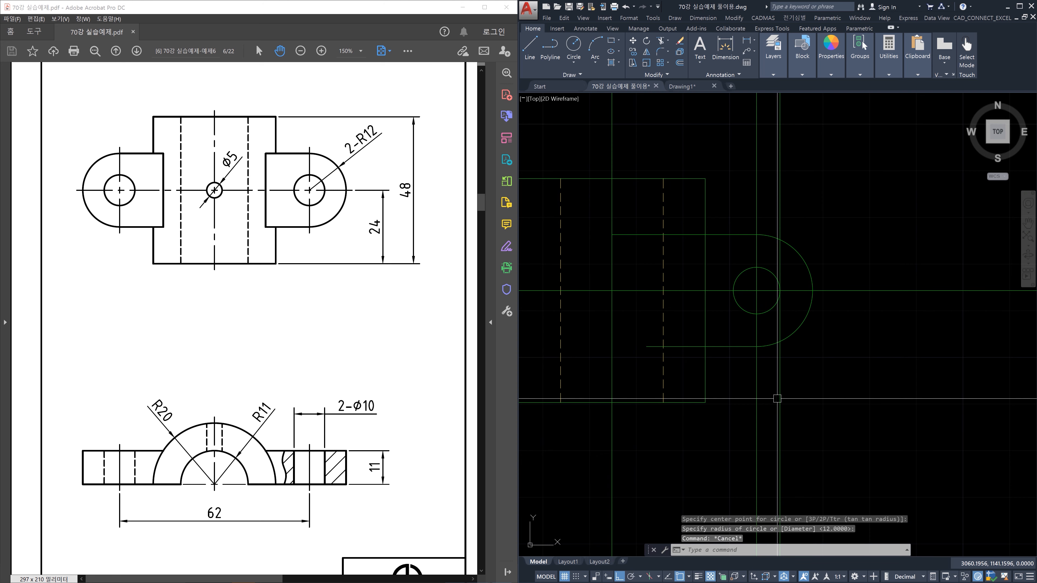
key(Delete)
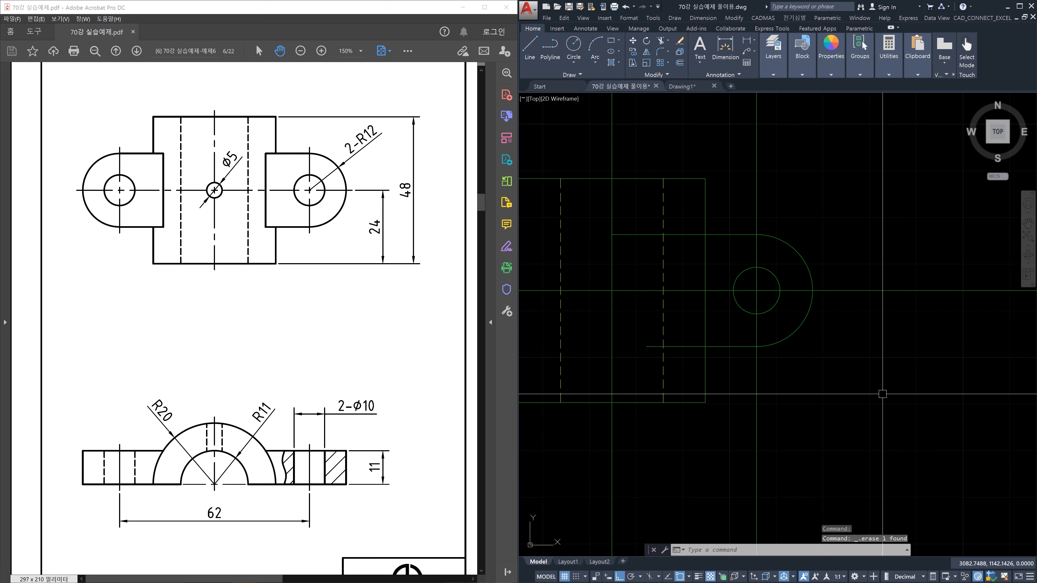
Draw a vertical construction line through the outermost point of the top view's R12 lug arc
scroll(852, 302, down, 5)
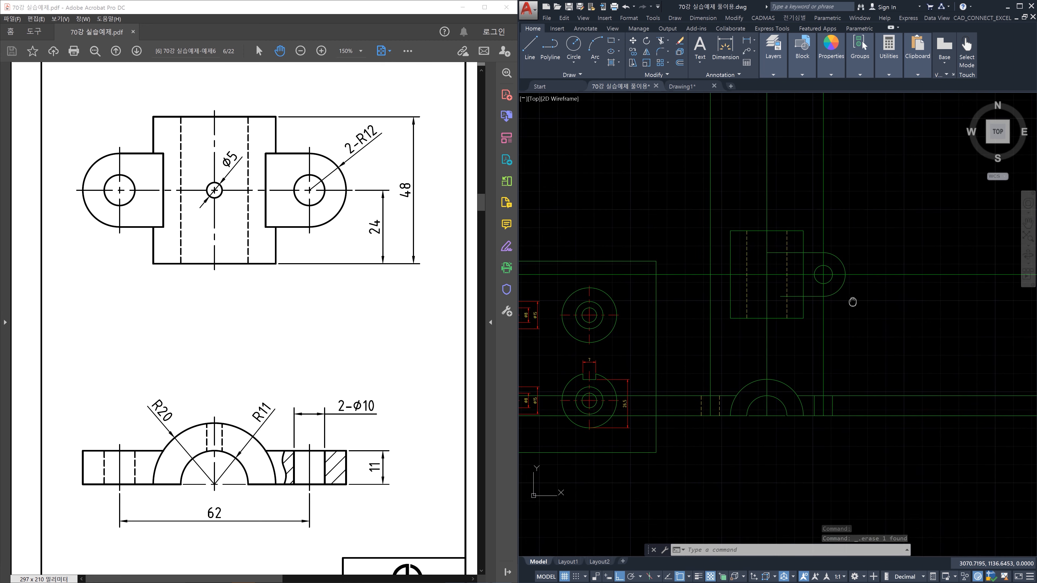
scroll(839, 348, up, 3)
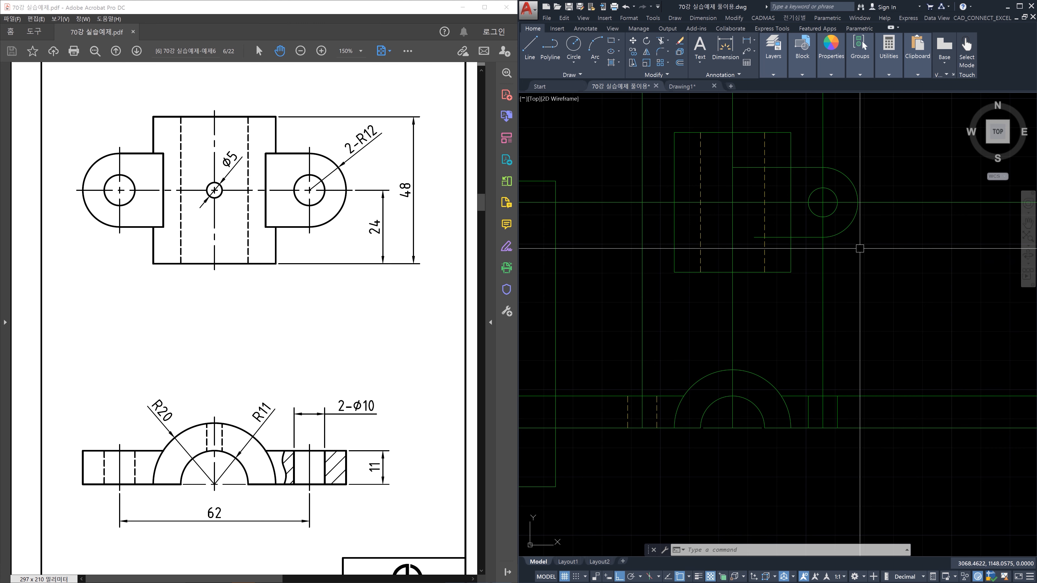
text(XLINE)
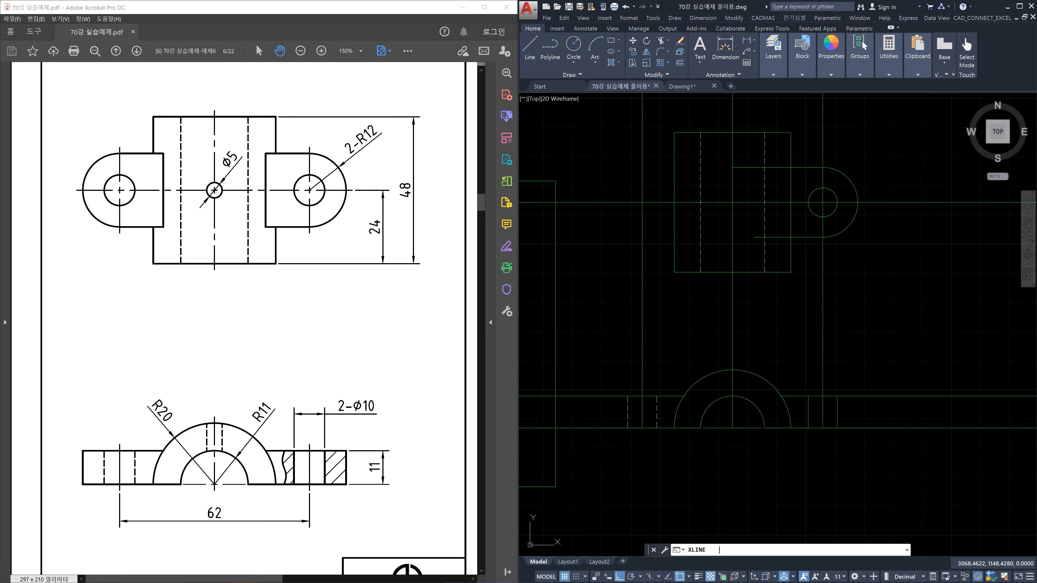
key(Return)
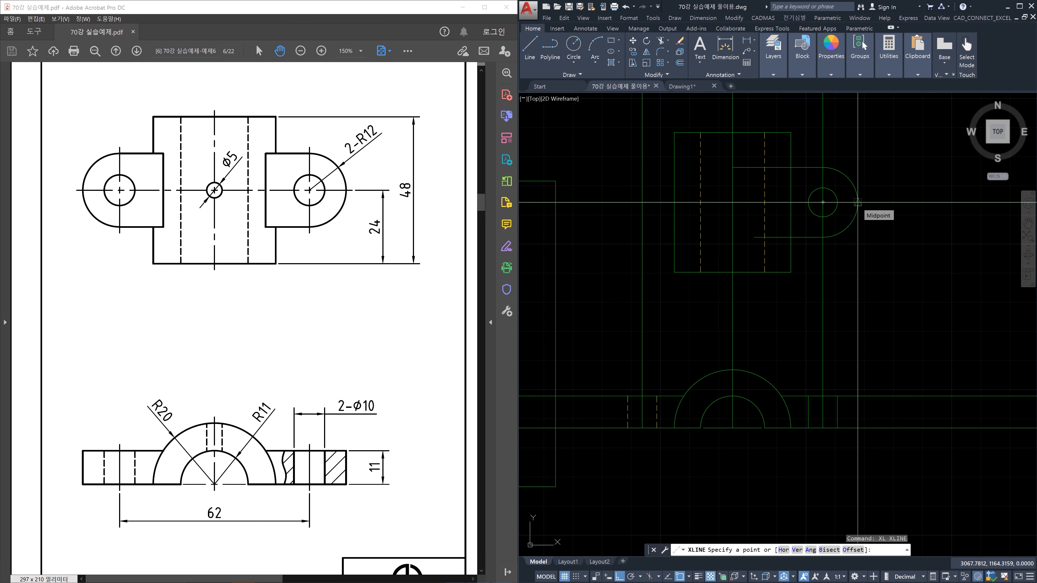
click(857, 203)
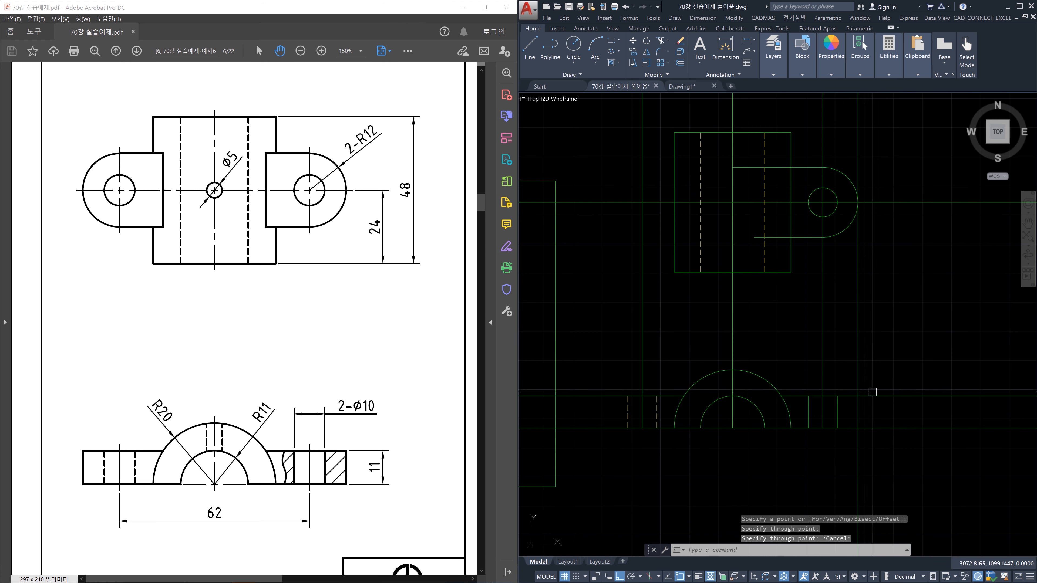
key(Escape)
key(Escape)
key(Escape)
Trim the construction line and the base's horizontal lines to each other to close the front view's right end
text(tr)
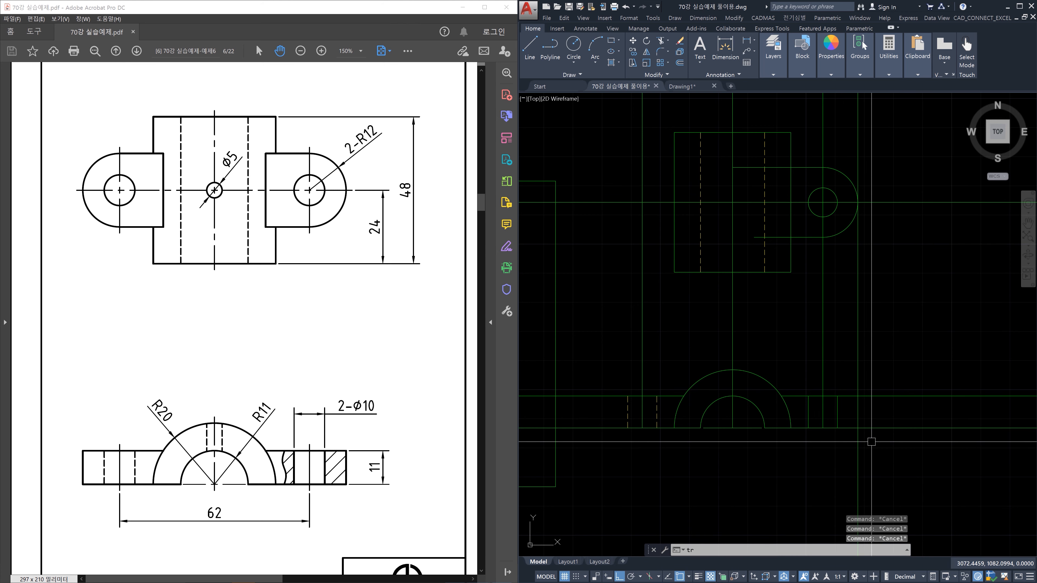
key(Return)
click(870, 449)
click(849, 393)
key(Return)
click(870, 455)
click(841, 445)
click(910, 445)
click(887, 370)
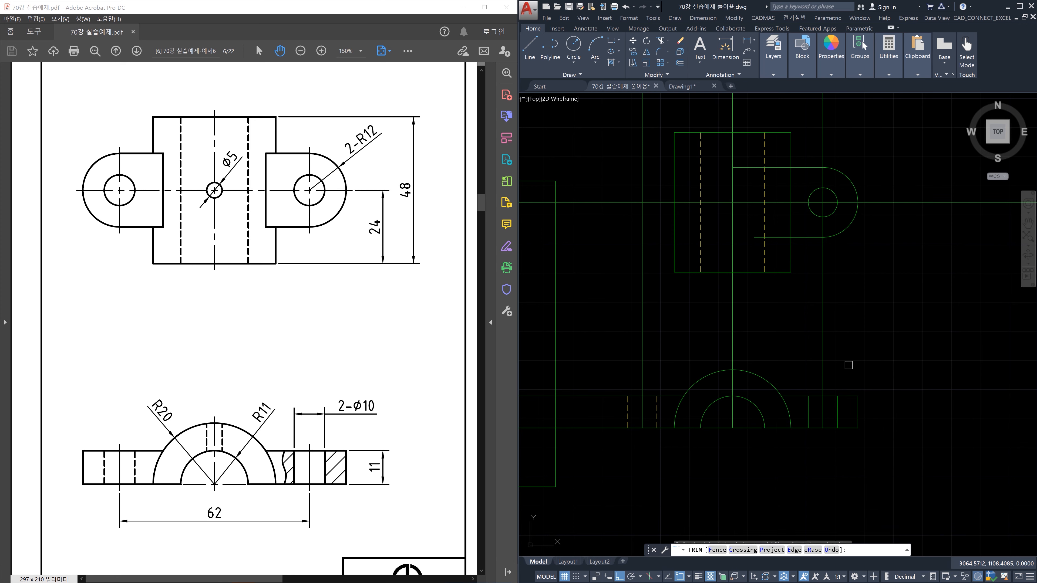
key(Escape)
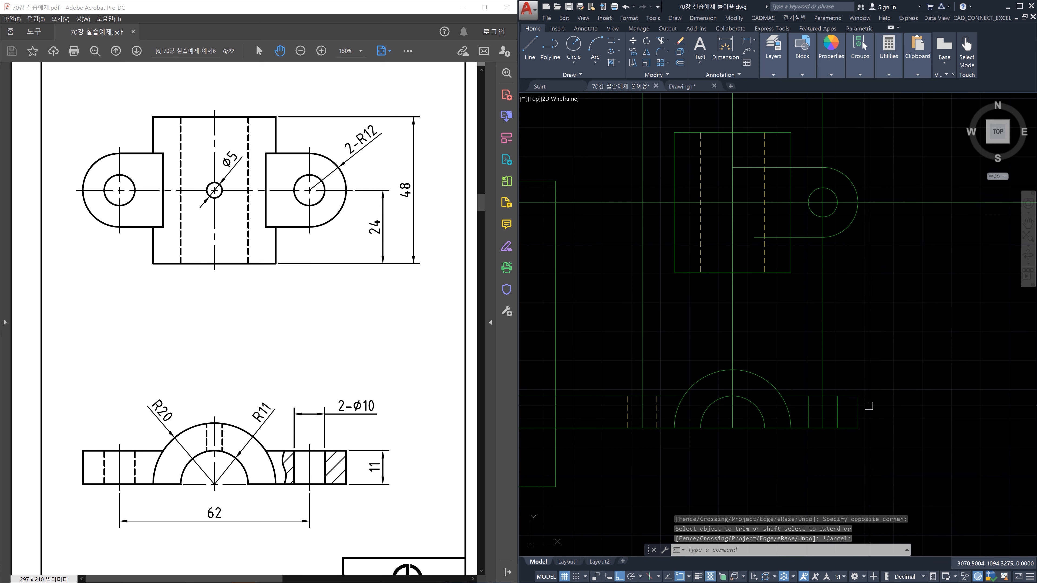
middle_drag(880, 350, 882, 374)
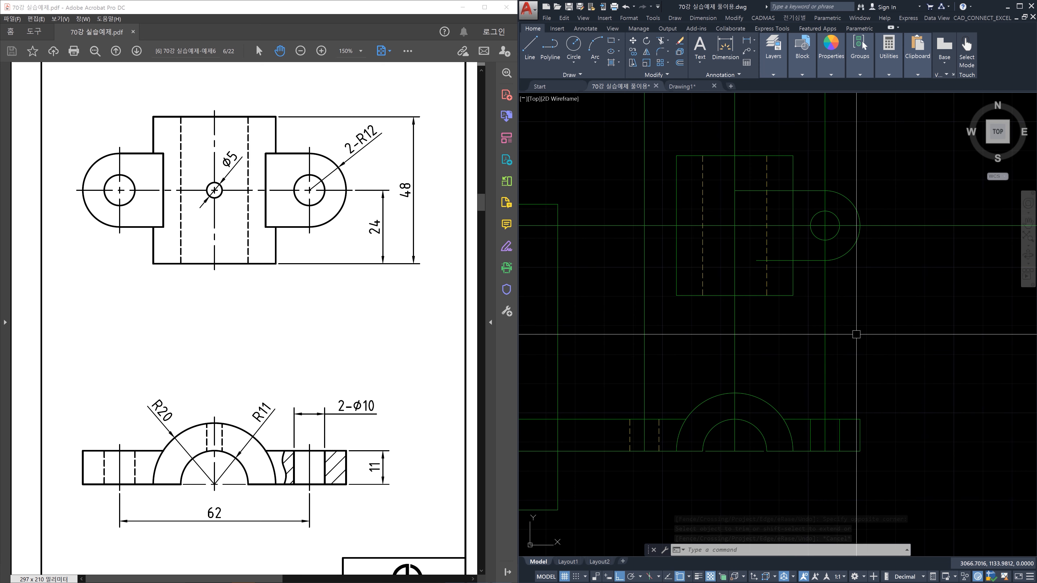
middle_drag(799, 250, 804, 294)
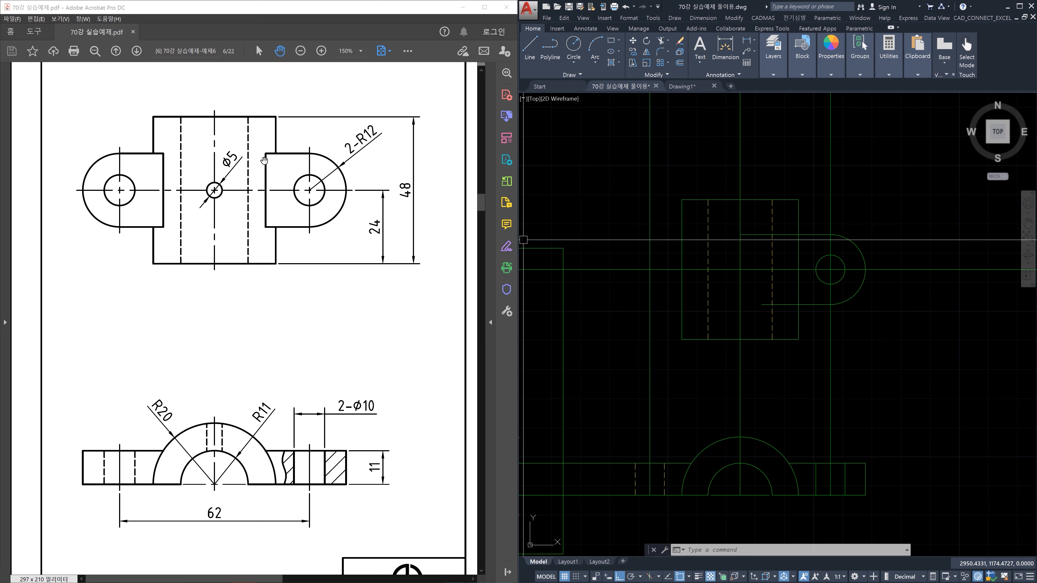
key(ctrl+2)
mouse_move(270, 155)
mouse_down()
mouse_move(267, 227)
mouse_move(262, 204)
mouse_up()
drag(267, 234, 267, 286)
drag(341, 222, 333, 295)
mouse_move(278, 277)
mouse_down()
mouse_move(326, 282)
mouse_move(290, 298)
mouse_up()
drag(220, 273, 221, 338)
mouse_move(266, 235)
mouse_down()
mouse_move(264, 322)
mouse_move(262, 300)
mouse_up()
mouse_move(257, 289)
mouse_down()
mouse_move(260, 304)
mouse_move(244, 313)
mouse_up()
drag(232, 292, 219, 305)
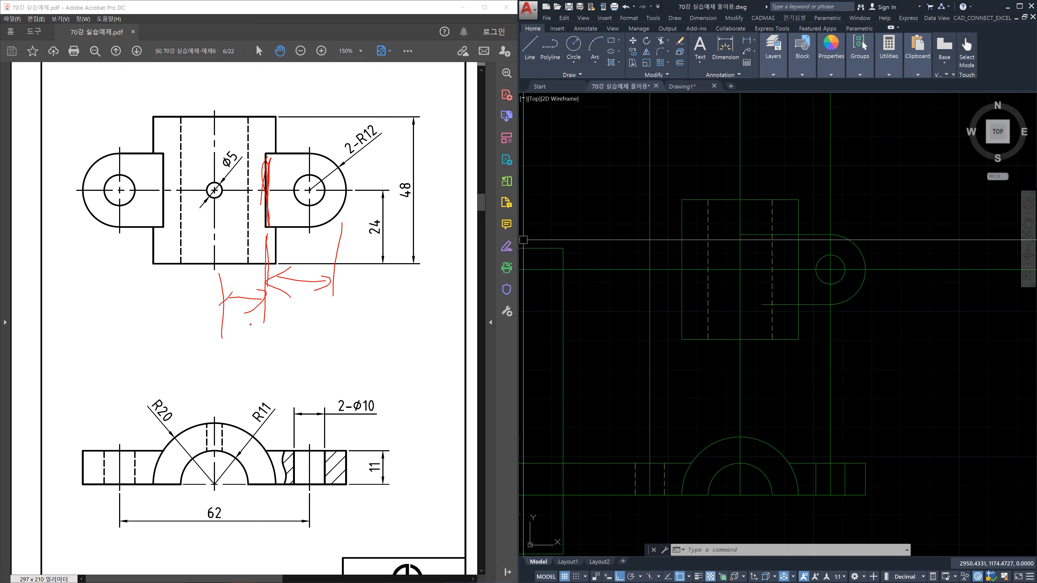
drag(373, 283, 192, 339)
drag(194, 140, 134, 300)
drag(233, 109, 321, 344)
mouse_move(405, 451)
mouse_down()
mouse_move(204, 549)
mouse_move(422, 442)
mouse_move(282, 568)
mouse_up()
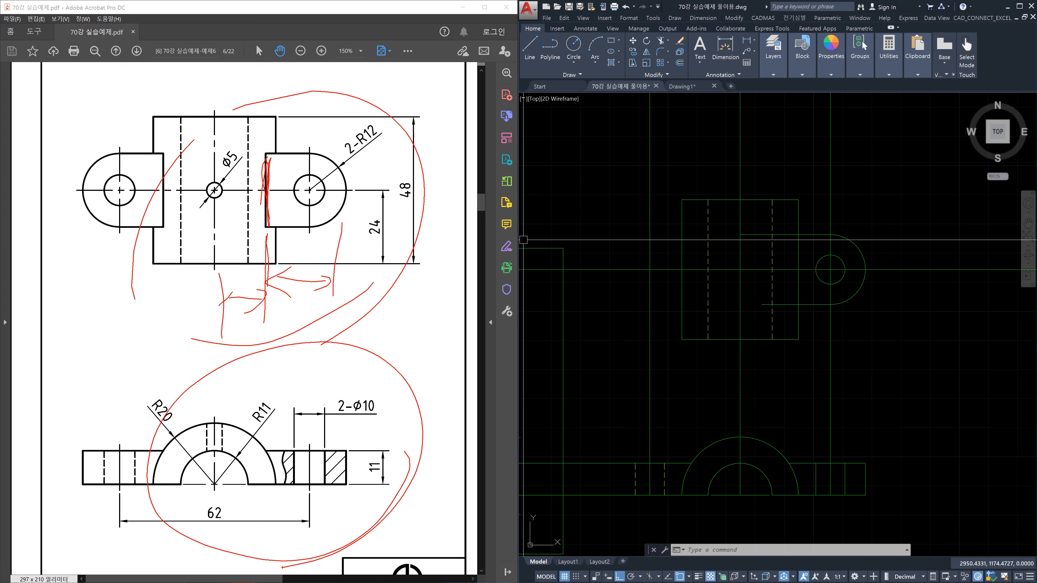
mouse_move(403, 507)
mouse_down()
mouse_move(236, 555)
mouse_move(318, 374)
mouse_up()
mouse_move(354, 377)
mouse_down()
mouse_move(385, 400)
mouse_move(168, 487)
mouse_move(341, 530)
mouse_up()
mouse_move(194, 522)
mouse_down()
mouse_move(391, 378)
mouse_move(372, 540)
mouse_up()
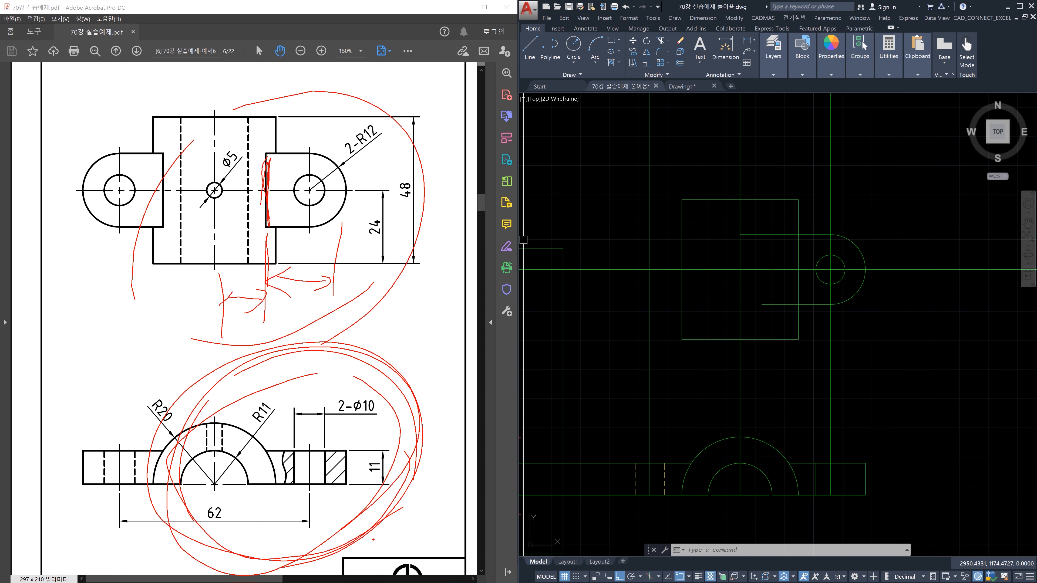
mouse_move(406, 449)
mouse_down()
mouse_move(136, 447)
mouse_move(391, 510)
mouse_move(241, 365)
mouse_move(334, 381)
mouse_up()
mouse_move(267, 163)
mouse_down()
mouse_move(269, 226)
mouse_move(270, 147)
mouse_move(280, 221)
mouse_move(282, 149)
mouse_up()
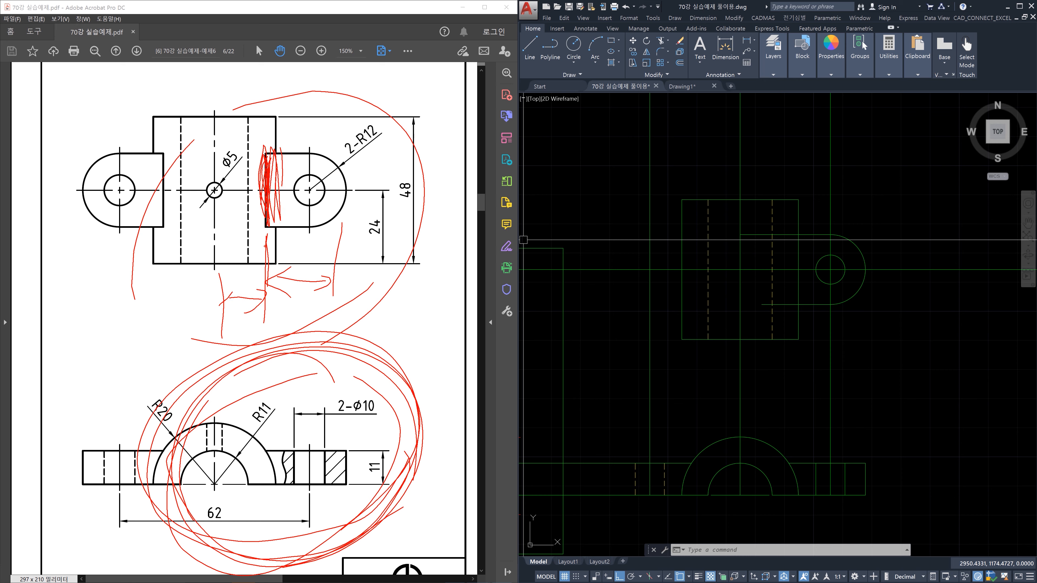
mouse_move(387, 226)
mouse_down()
mouse_move(65, 229)
mouse_move(387, 229)
mouse_move(319, 293)
mouse_up()
drag(265, 194, 263, 224)
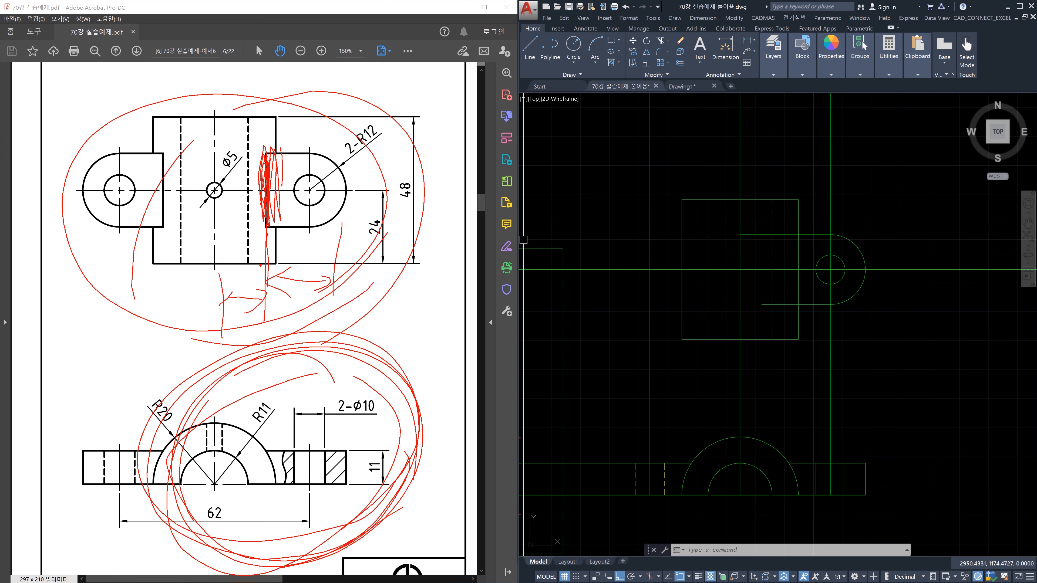
drag(248, 155, 246, 245)
mouse_move(397, 493)
mouse_down()
mouse_move(338, 525)
mouse_move(250, 360)
mouse_move(208, 394)
mouse_move(184, 505)
mouse_move(285, 538)
mouse_up()
mouse_move(207, 546)
mouse_down()
mouse_move(367, 450)
mouse_move(311, 504)
mouse_up()
drag(245, 524, 197, 489)
drag(203, 410, 369, 386)
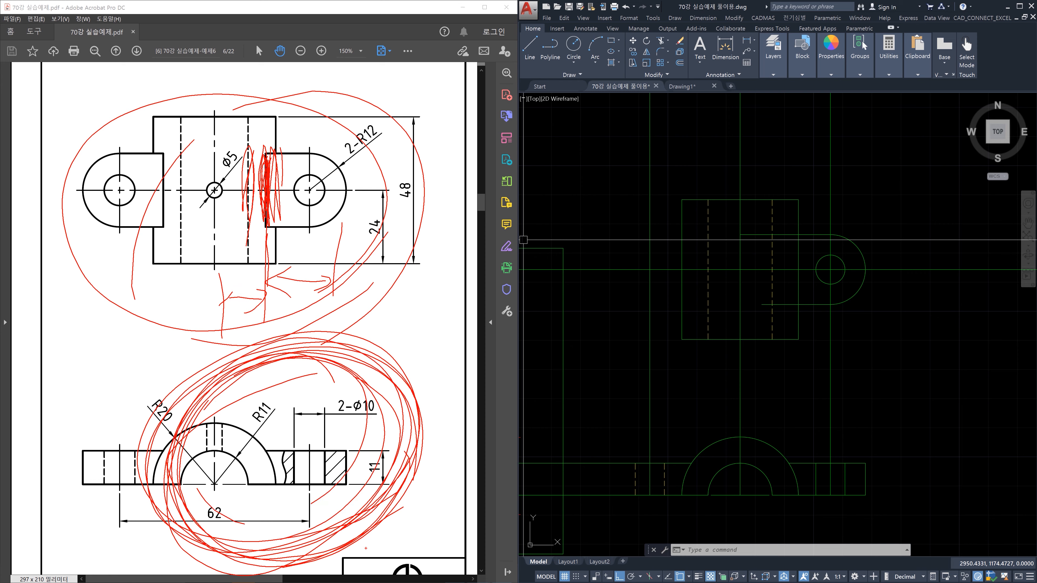
key(Escape)
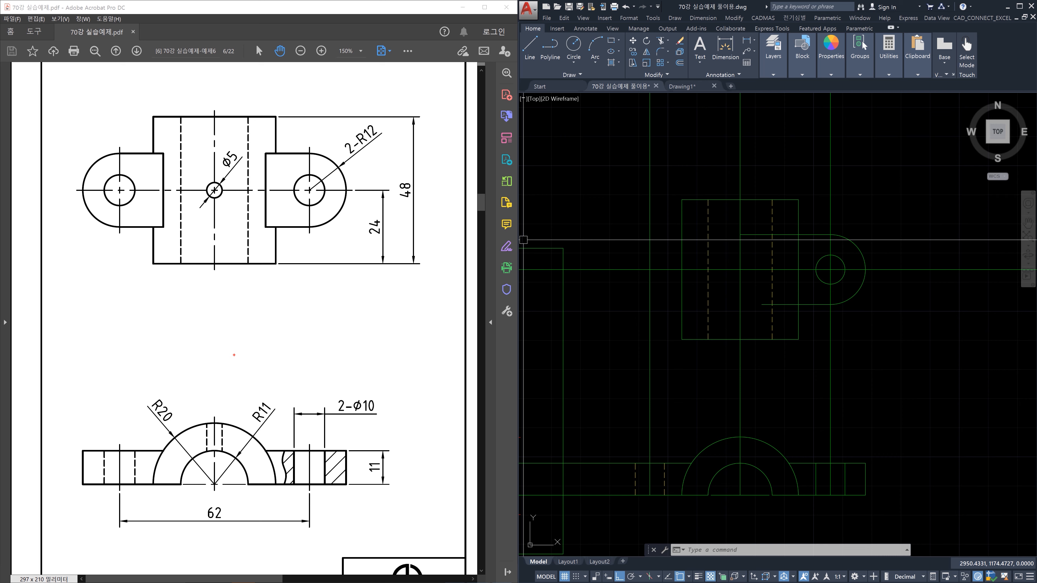
drag(266, 154, 266, 297)
drag(349, 207, 344, 285)
mouse_move(270, 282)
mouse_down()
mouse_move(330, 281)
mouse_move(308, 301)
mouse_move(304, 328)
mouse_move(337, 319)
mouse_up()
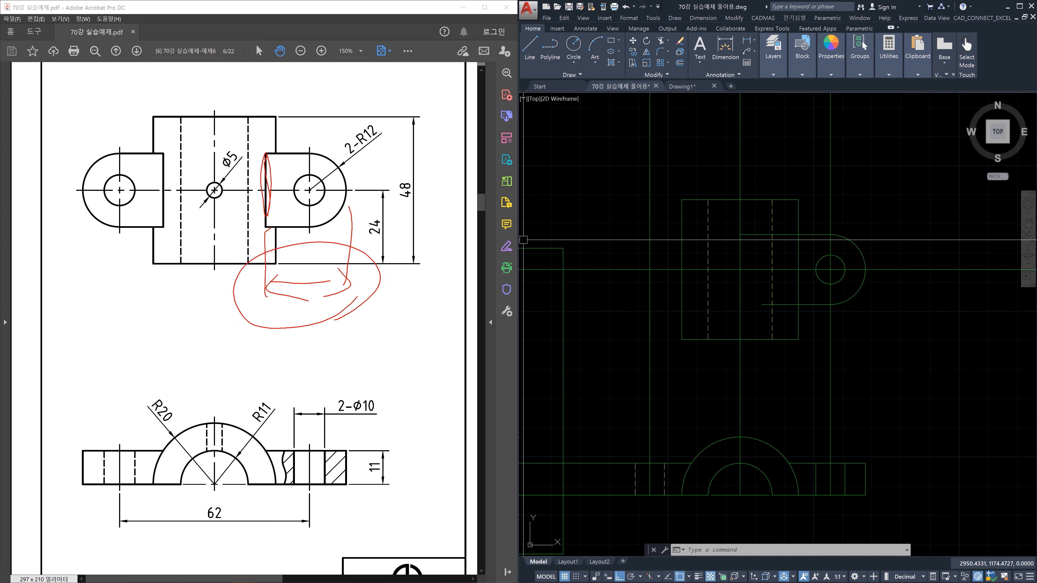
drag(267, 235, 256, 550)
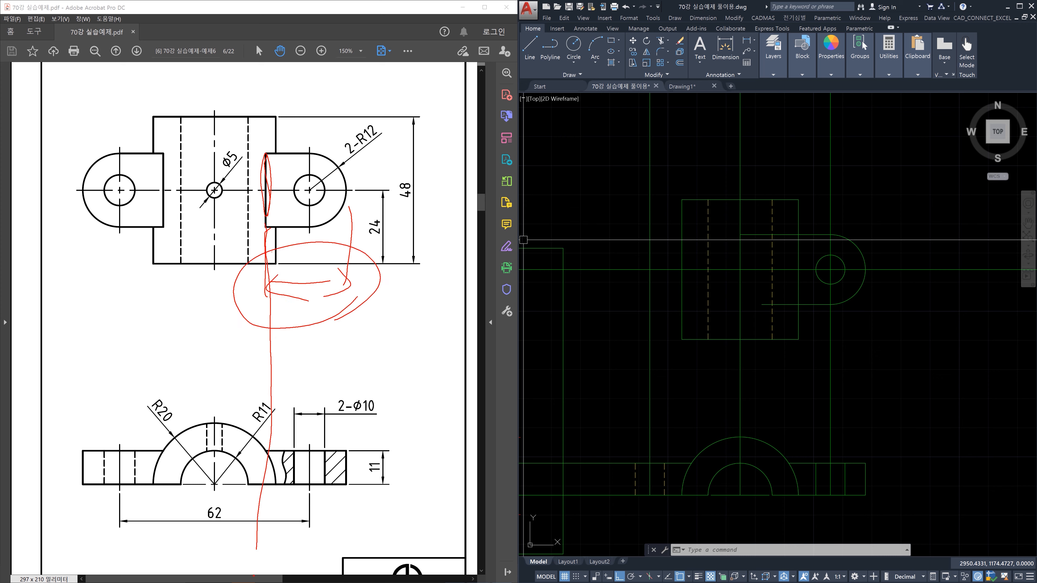
Examine the reference drawing for how the right R12 lug's inner and outer edges project from the top view to the 11 mm base
drag(346, 226, 352, 542)
mouse_move(389, 462)
mouse_down()
mouse_move(307, 529)
mouse_move(388, 495)
mouse_move(363, 375)
mouse_move(308, 540)
mouse_up()
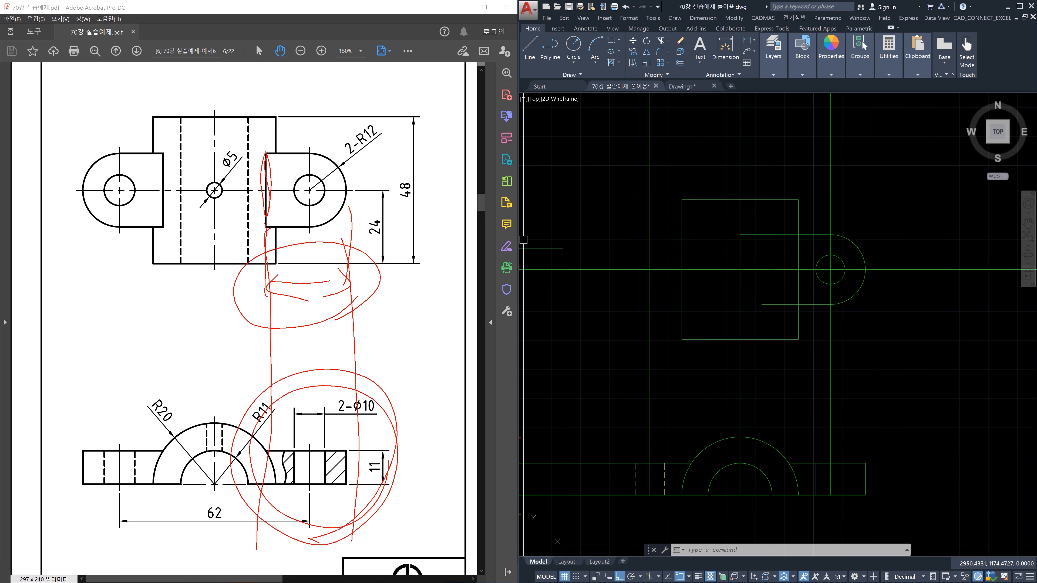
mouse_move(372, 143)
mouse_down()
mouse_move(398, 158)
mouse_move(380, 146)
mouse_up()
mouse_move(272, 157)
mouse_down()
mouse_move(310, 156)
mouse_move(337, 226)
mouse_move(257, 222)
mouse_up()
drag(393, 469, 391, 491)
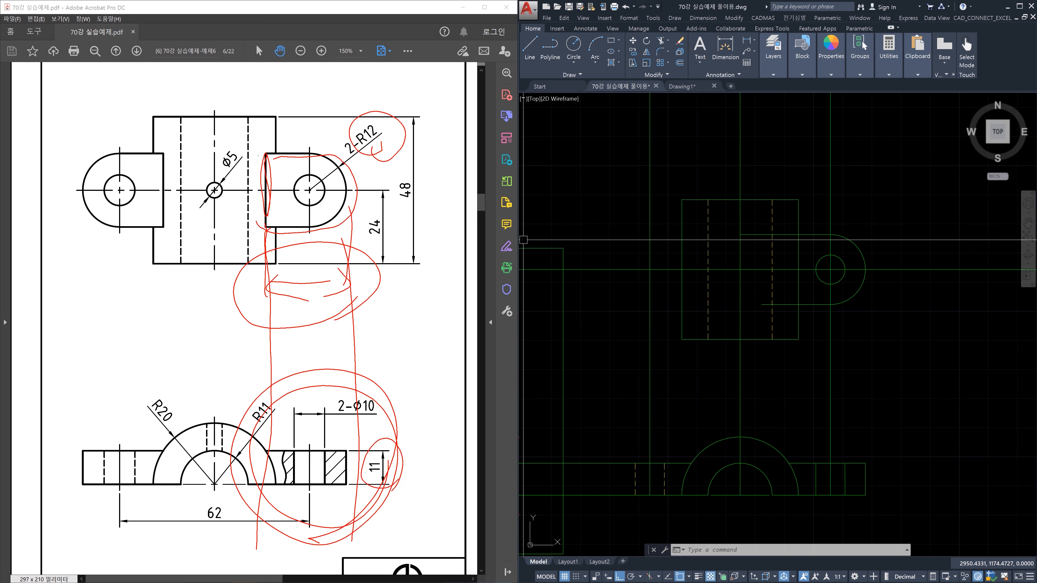
mouse_move(350, 452)
mouse_down()
mouse_move(279, 485)
mouse_move(345, 452)
mouse_up()
drag(350, 227, 339, 260)
mouse_move(384, 477)
mouse_down()
mouse_move(323, 505)
mouse_move(376, 480)
mouse_up()
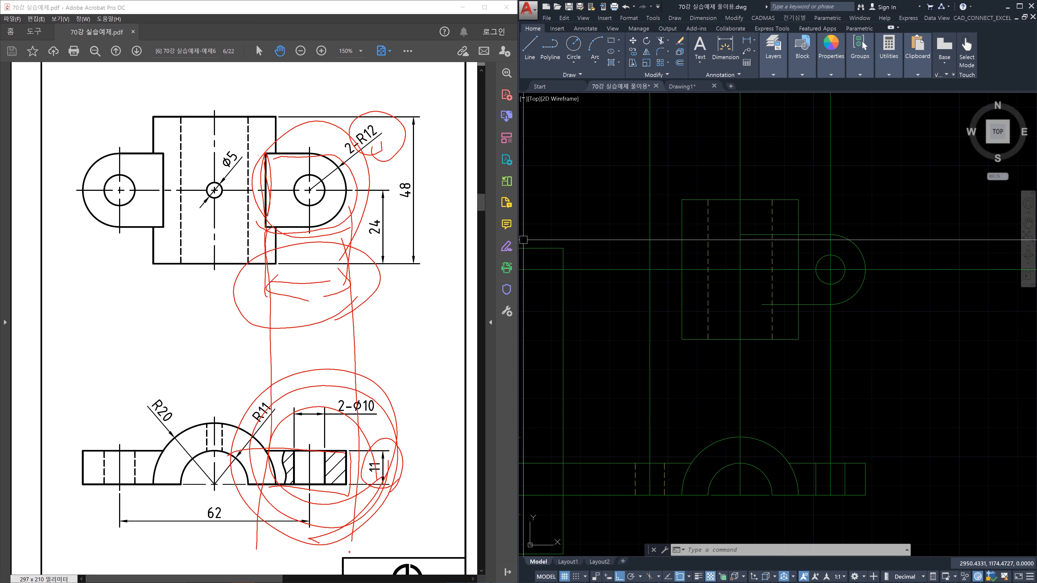
key(Escape)
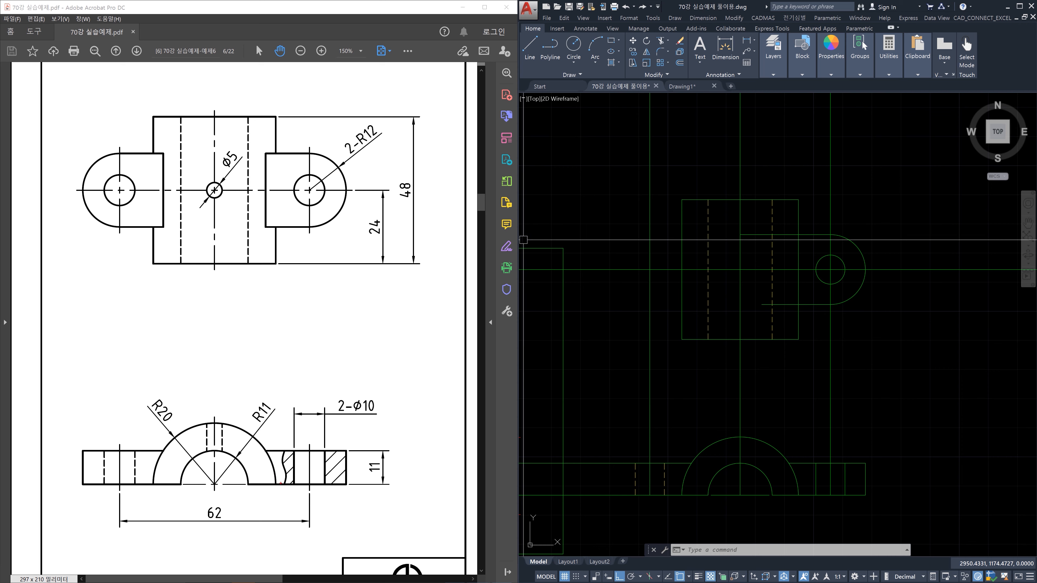
Examine where the R20 arc meets the base's top edge and how that point projects up to the lug's inner edge
mouse_move(350, 451)
mouse_down()
mouse_move(310, 482)
mouse_move(269, 482)
mouse_move(272, 494)
mouse_move(286, 477)
mouse_move(281, 488)
mouse_up()
mouse_move(350, 454)
mouse_down()
mouse_move(283, 450)
mouse_move(255, 462)
mouse_move(273, 465)
mouse_move(281, 449)
mouse_move(261, 466)
mouse_up()
mouse_move(788, 445)
mouse_down()
mouse_move(778, 470)
mouse_move(800, 455)
mouse_move(792, 473)
mouse_move(773, 476)
mouse_up()
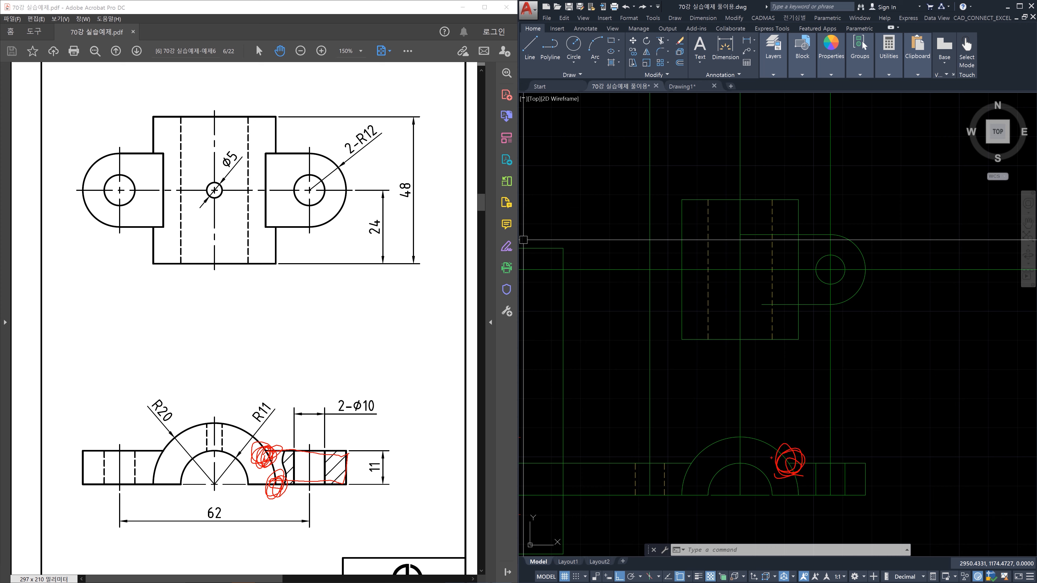
mouse_move(266, 453)
mouse_down()
mouse_move(216, 419)
mouse_move(143, 480)
mouse_move(150, 469)
mouse_up()
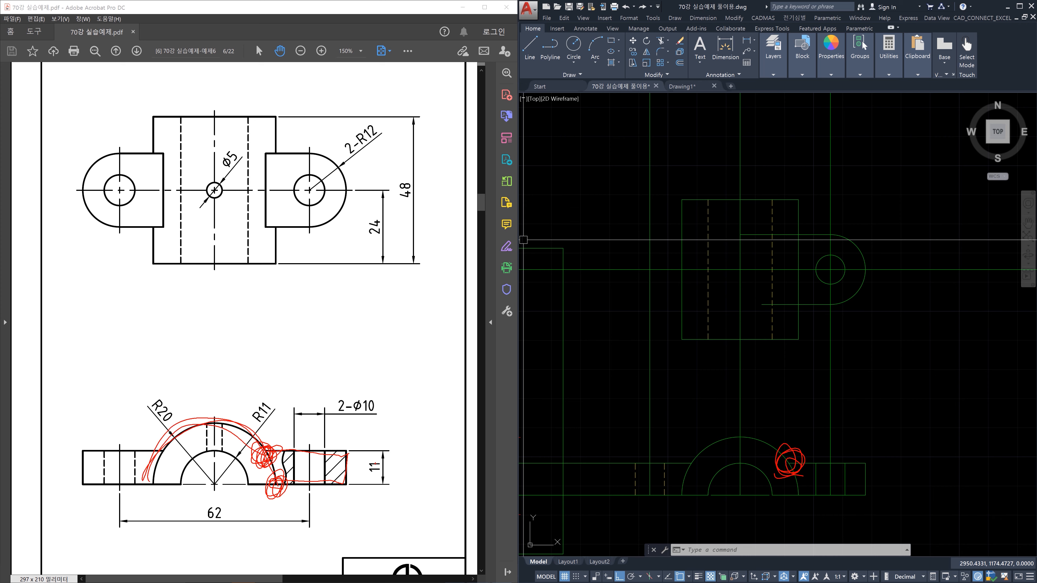
mouse_move(271, 486)
mouse_down()
mouse_move(351, 490)
mouse_move(346, 460)
mouse_move(356, 474)
mouse_move(253, 454)
mouse_move(280, 466)
mouse_up()
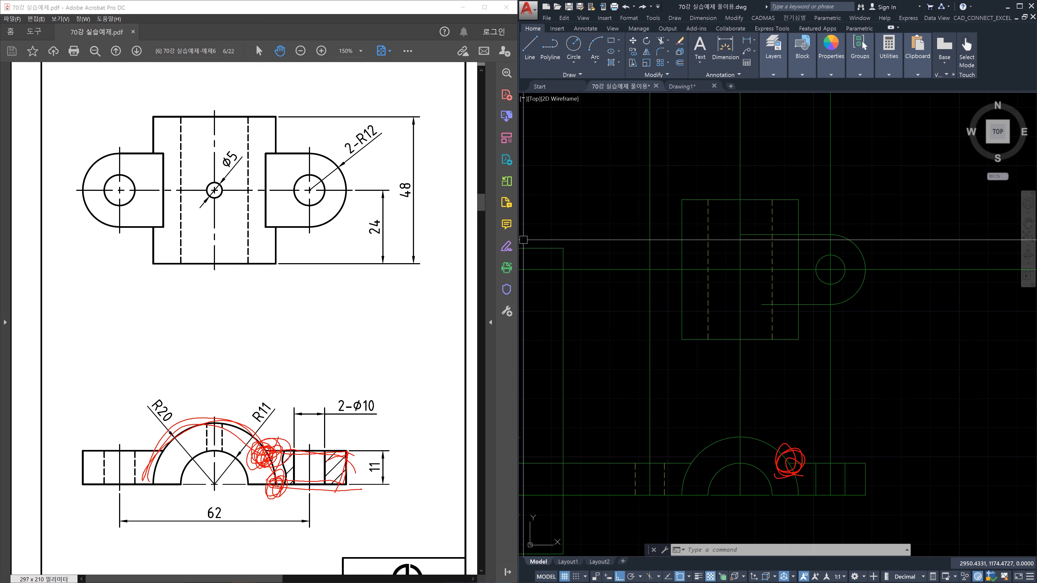
mouse_move(263, 403)
mouse_down()
mouse_move(266, 245)
mouse_move(254, 260)
mouse_move(292, 268)
mouse_up()
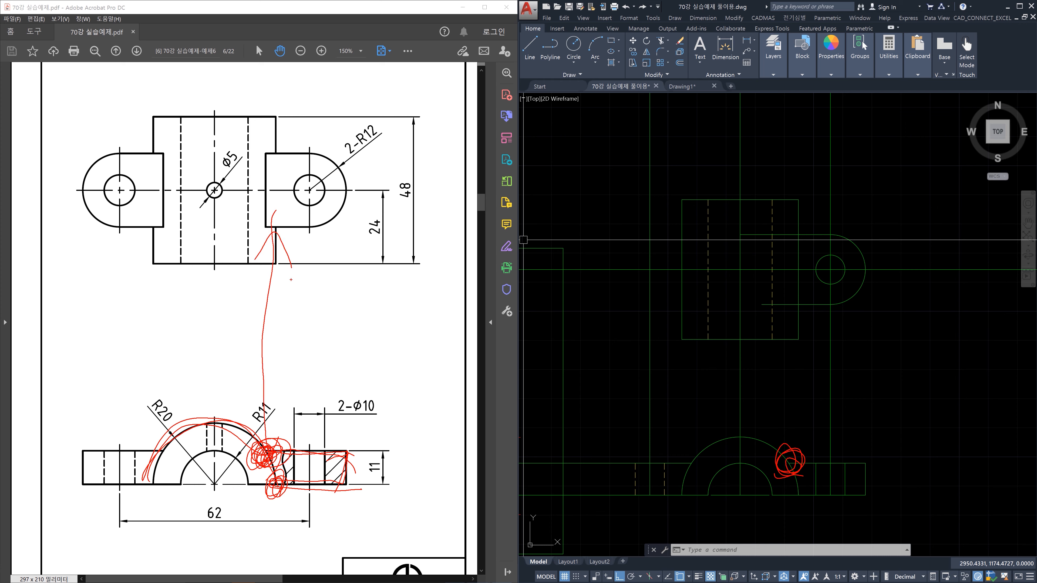
key(Escape)
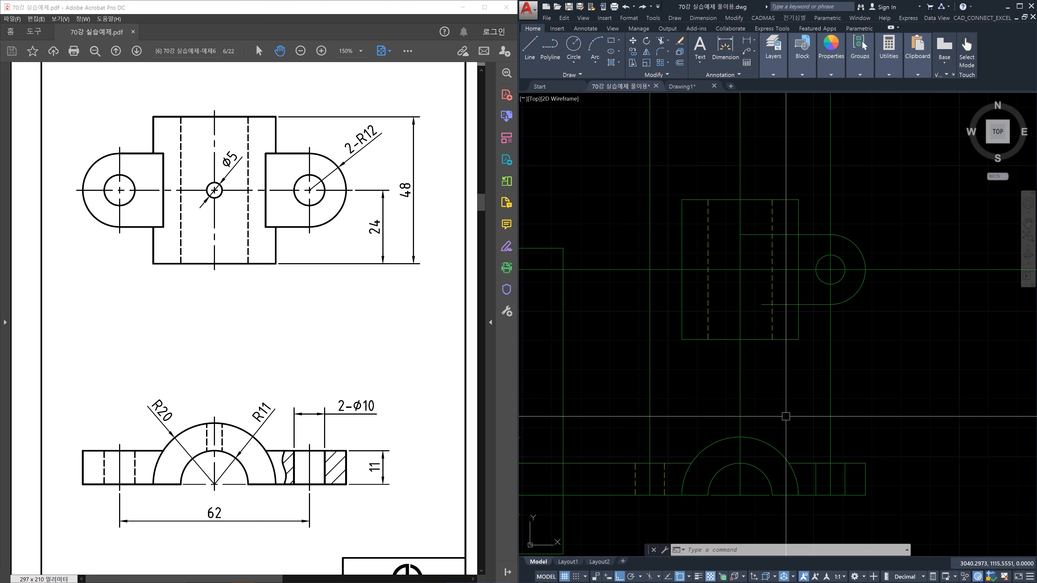
Draw a vertical construction line through the front view's right intersection of the R20 arc and the base's top edge
click(794, 424)
key(Escape)
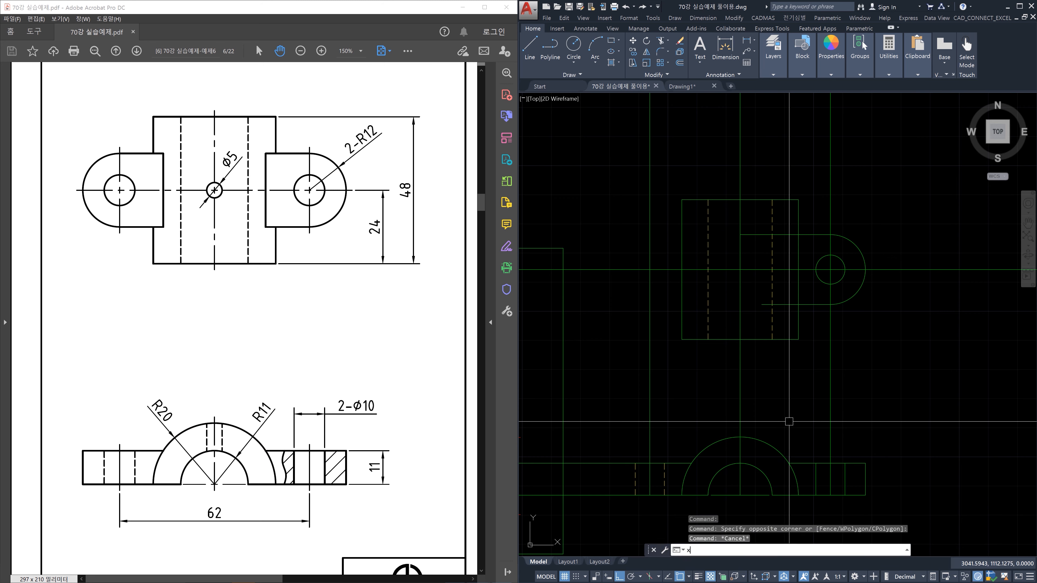
text(x1)
key(Return)
click(789, 421)
click(805, 391)
key(Escape)
key(Escape)
Trim the construction line and the right lug's horizontal edges to each other to close the lug's inner side in the top view
scroll(794, 293, up, 4)
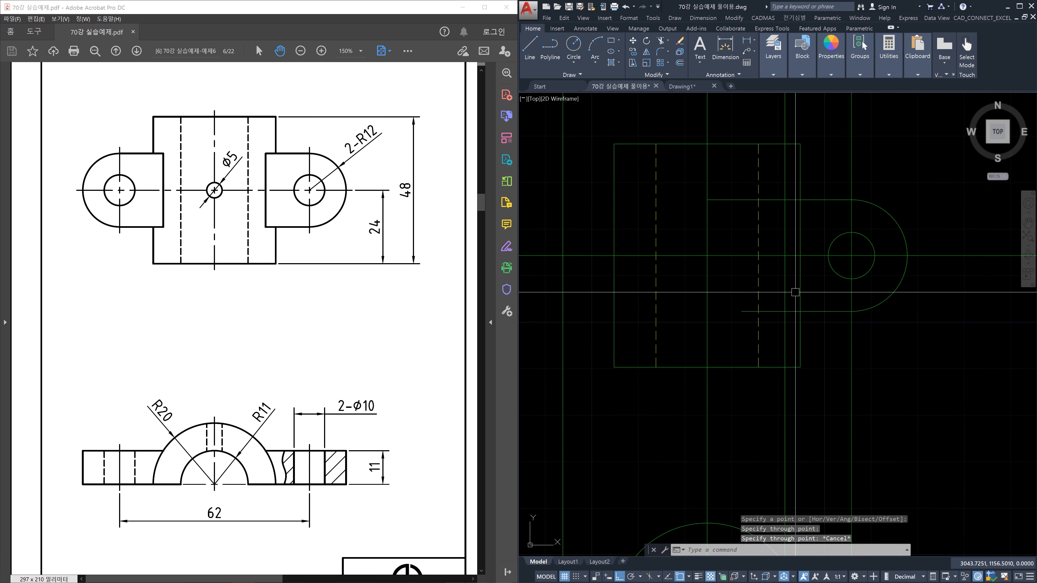
text(tr)
key(Return)
click(795, 346)
click(777, 313)
click(783, 176)
click(770, 135)
key(Return)
click(766, 145)
click(777, 134)
click(762, 325)
click(778, 344)
key(Escape)
scroll(915, 349, down, 4)
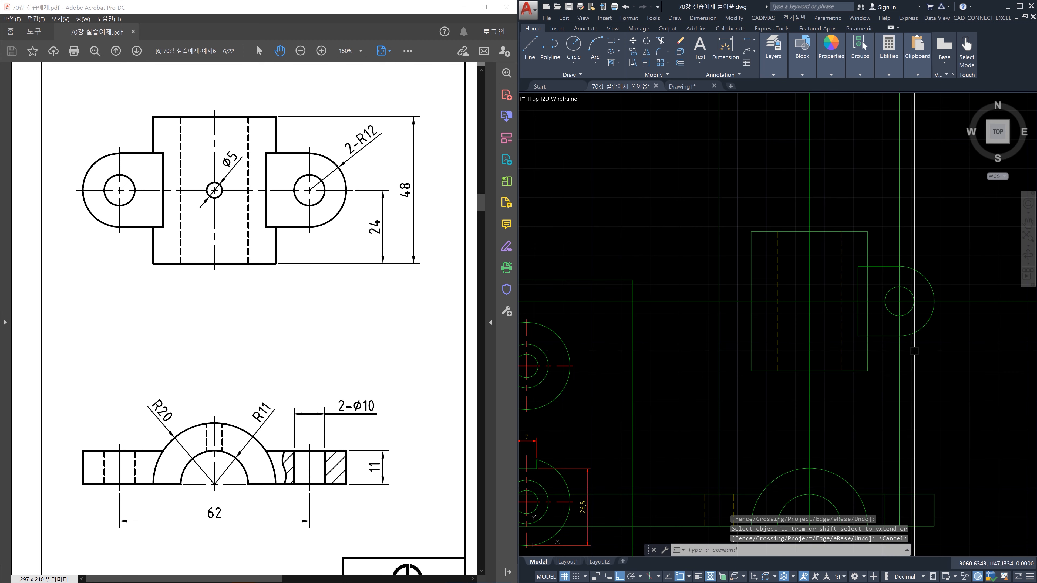
Mirror the top view's right lug with its hole and the front view's right end line about the vertical centreline, keeping the originals
middle_drag(919, 353, 882, 265)
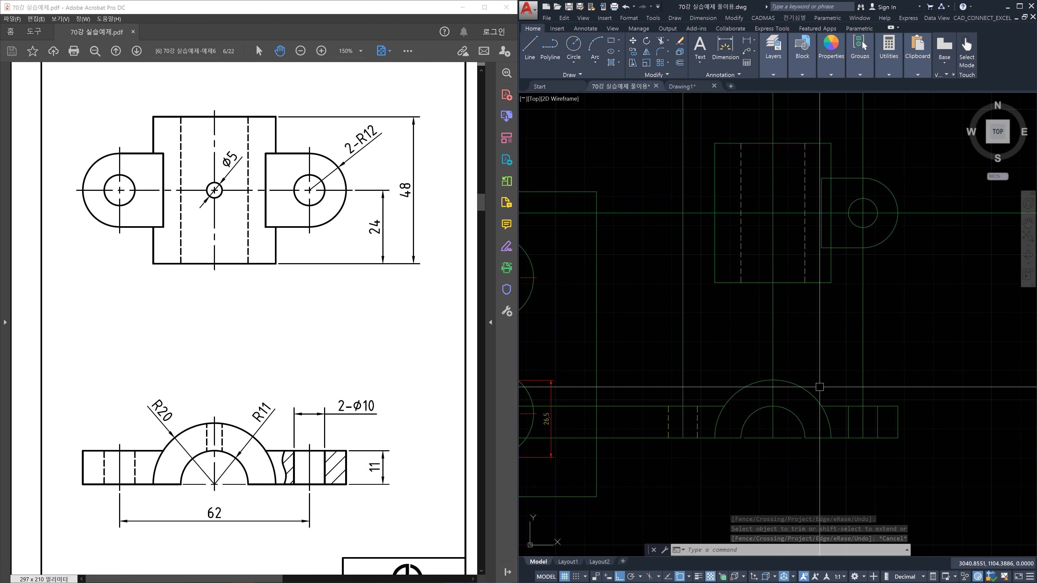
text(mi)
key(Return)
click(792, 168)
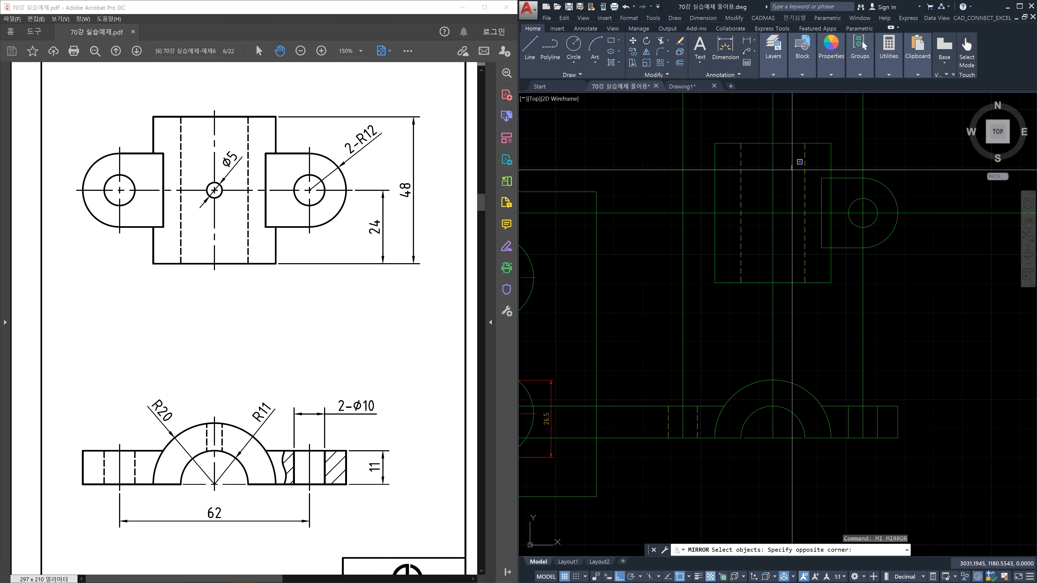
click(909, 265)
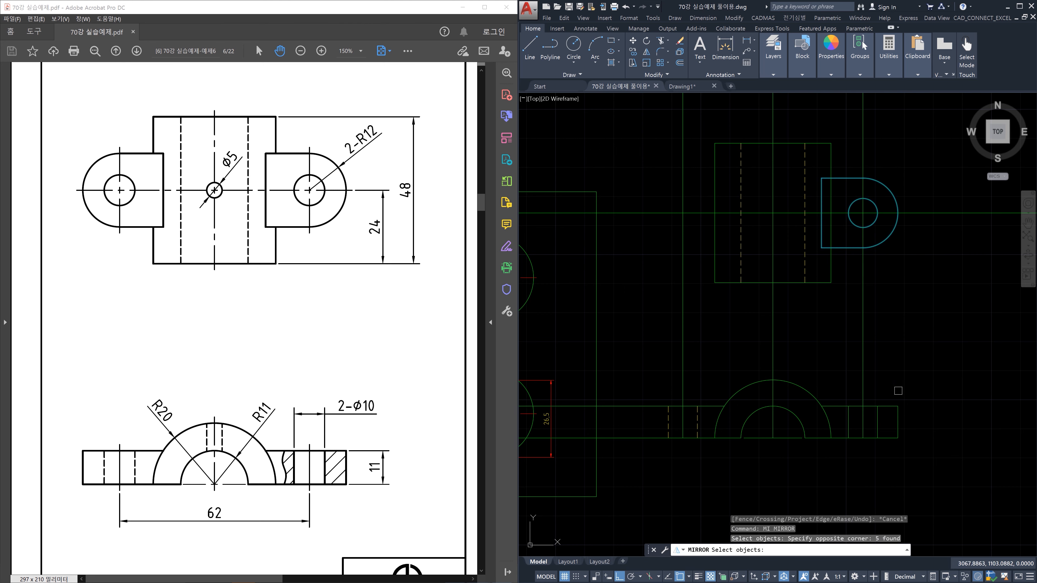
click(897, 423)
key(Return)
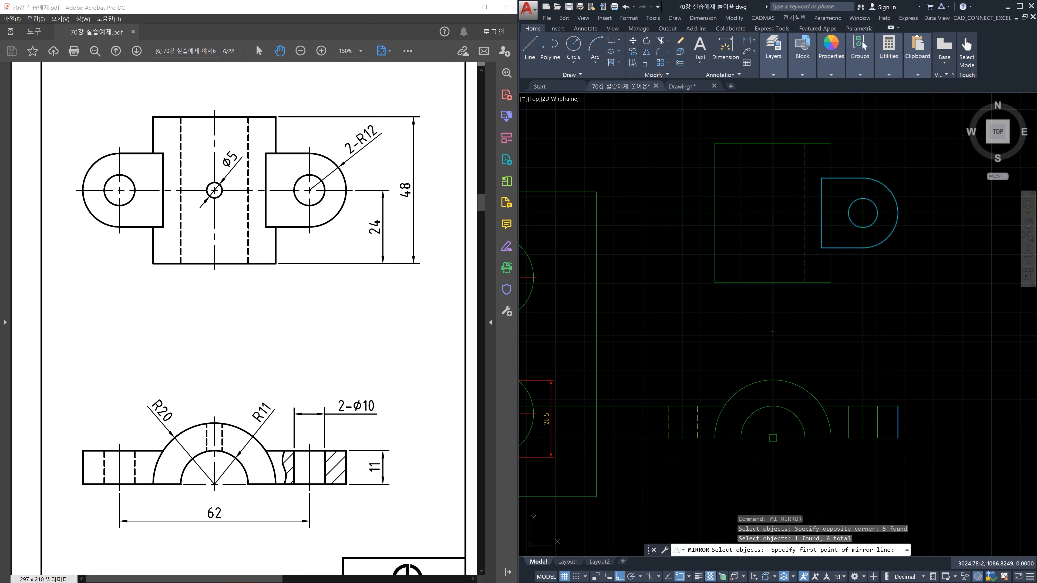
click(773, 335)
click(792, 478)
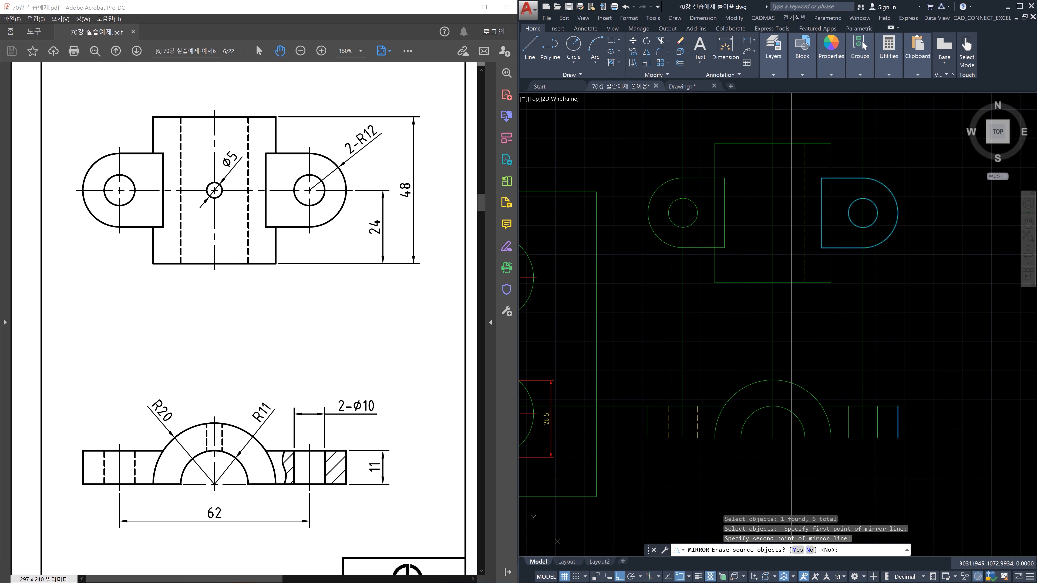
key(Return)
key(Escape)
Trim the base's horizontal lines beyond the mirrored end line to close the front view's left end
text(tr)
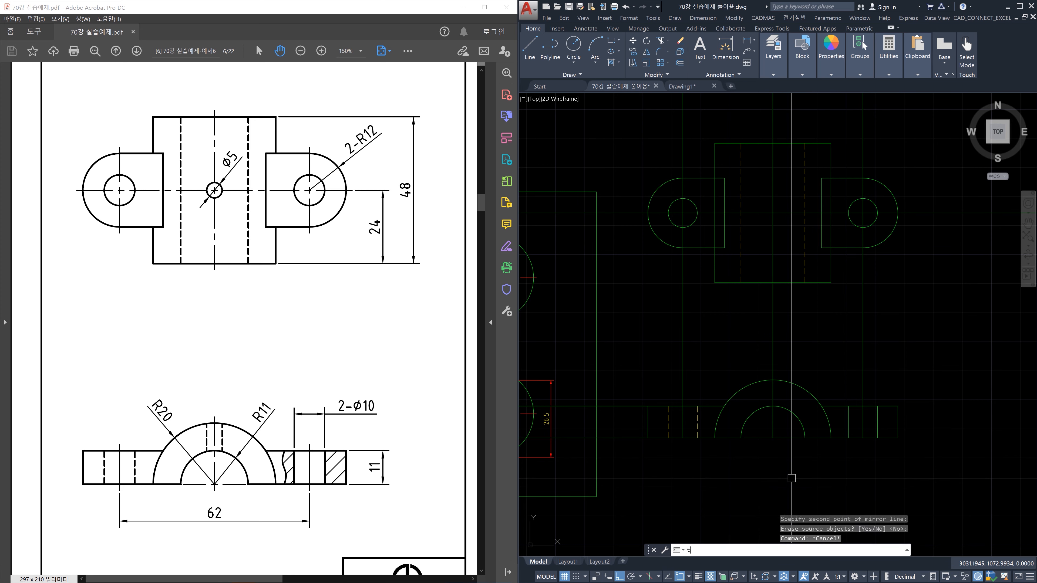
key(Return)
click(647, 424)
key(Return)
click(639, 376)
click(625, 447)
key(Escape)
middle_drag(675, 308, 666, 342)
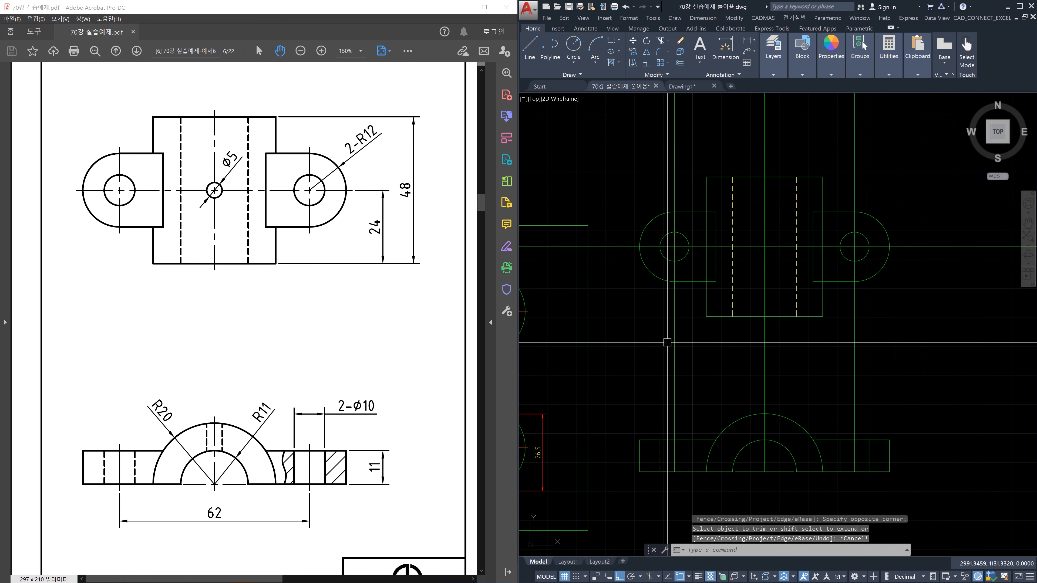
Trim the lug centrelines to the R12 arcs and the base's top edge, removing the parts outside the lugs and between the views
text(tr)
key(Return)
click(874, 282)
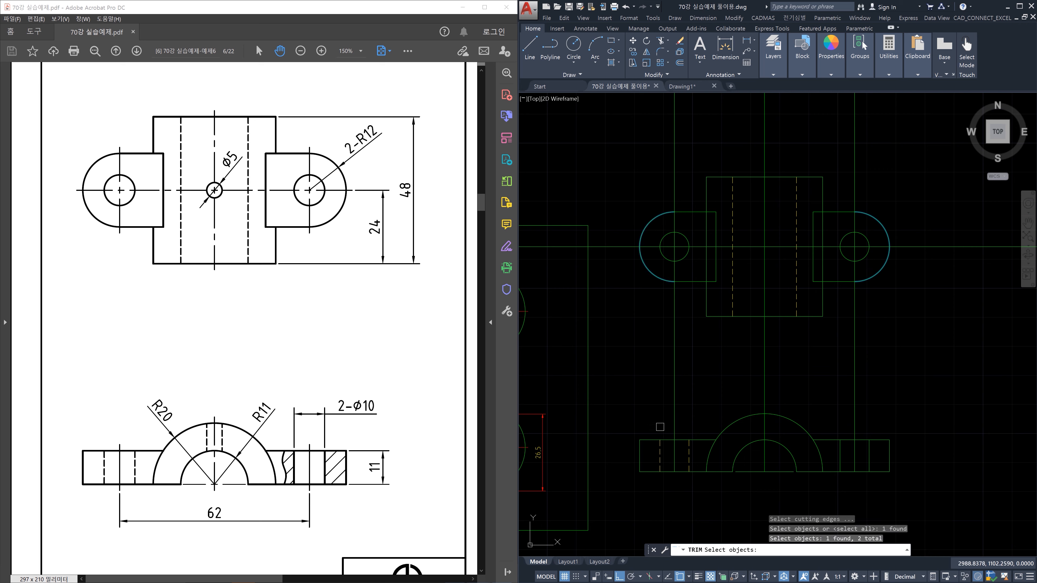
click(876, 437)
key(space)
click(879, 373)
click(838, 365)
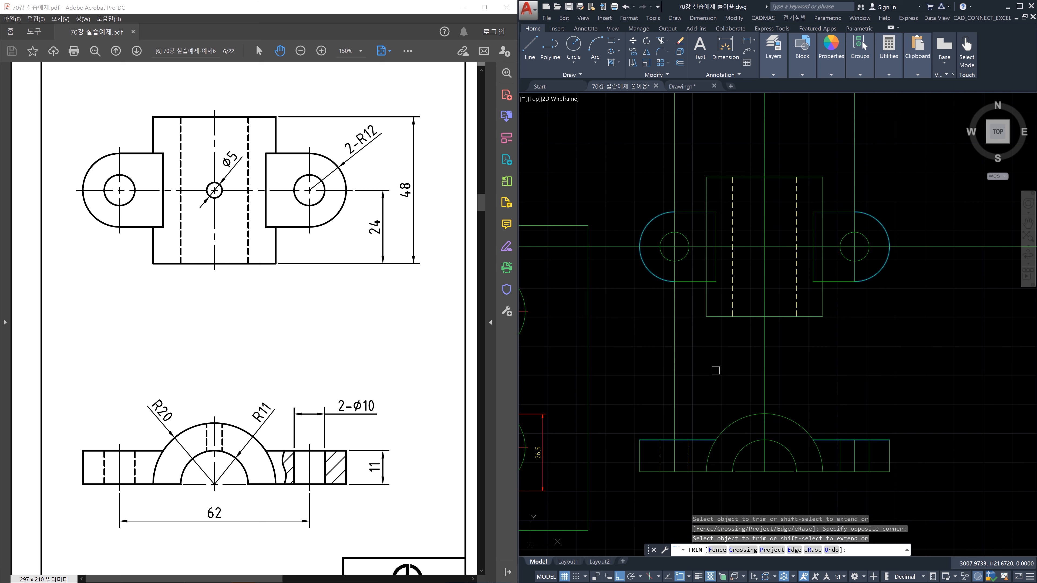
click(880, 157)
click(838, 143)
click(690, 149)
click(662, 152)
click(628, 271)
click(616, 230)
key(space)
Trim the middle vertical centreline to the top view's upper and lower edges and the front view's R20 arc
key(space)
click(784, 316)
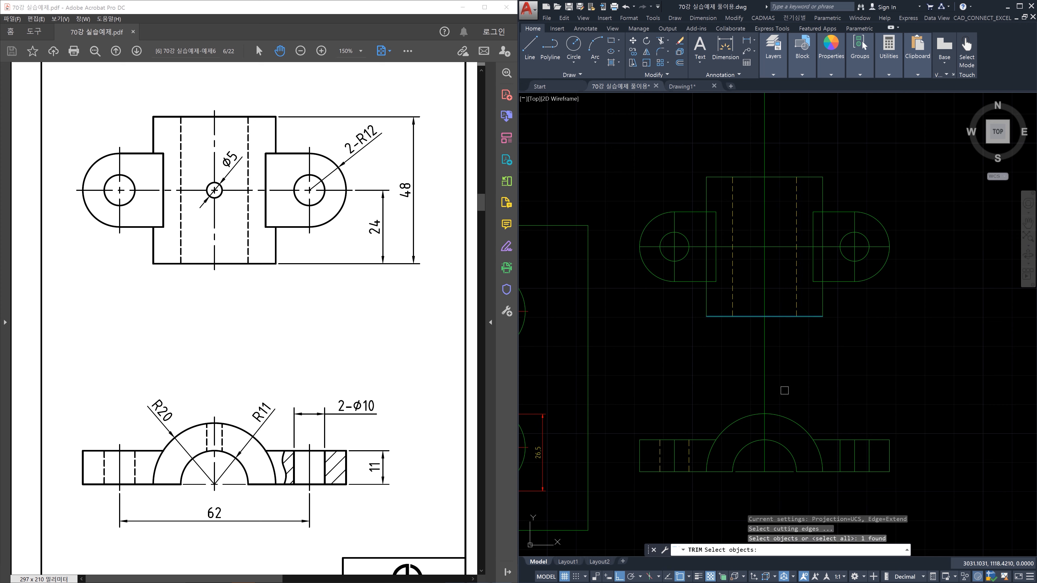
click(777, 419)
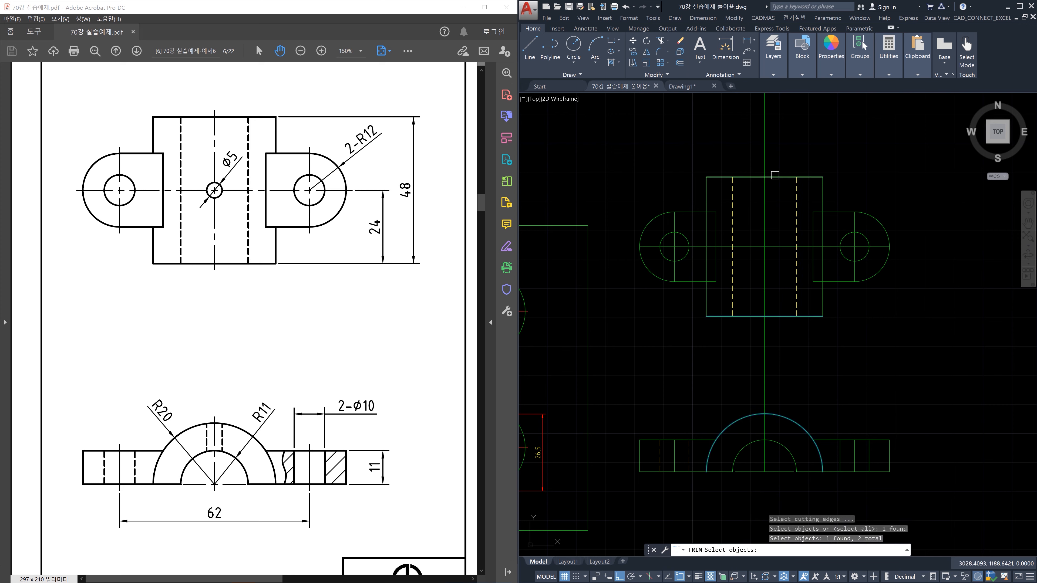
key(space)
click(776, 354)
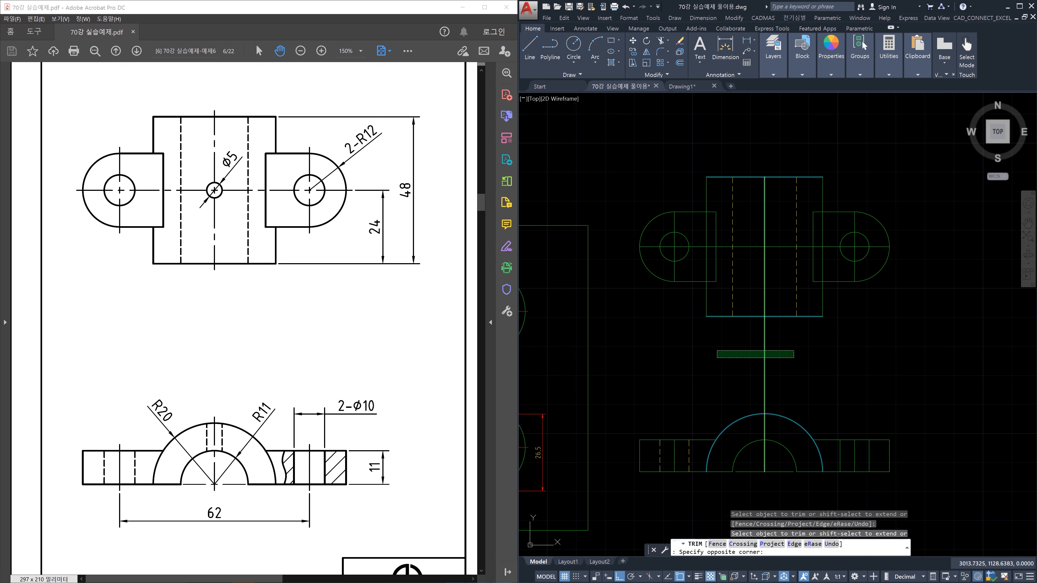
key(Escape)
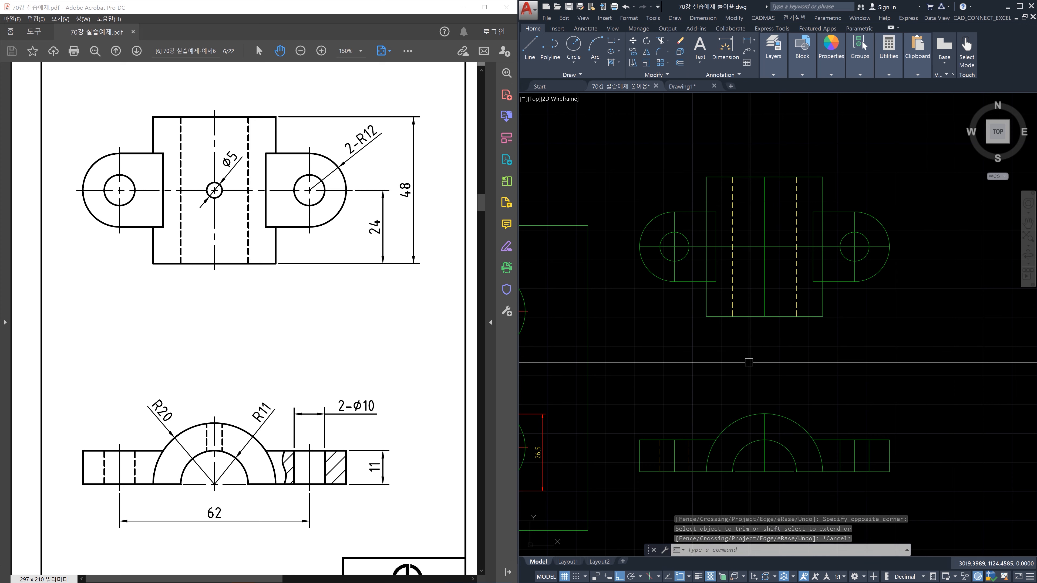
key(Escape)
Trim away the body's left side edge between the left lug's two horizontal edges in the top view
scroll(694, 248, up, 2)
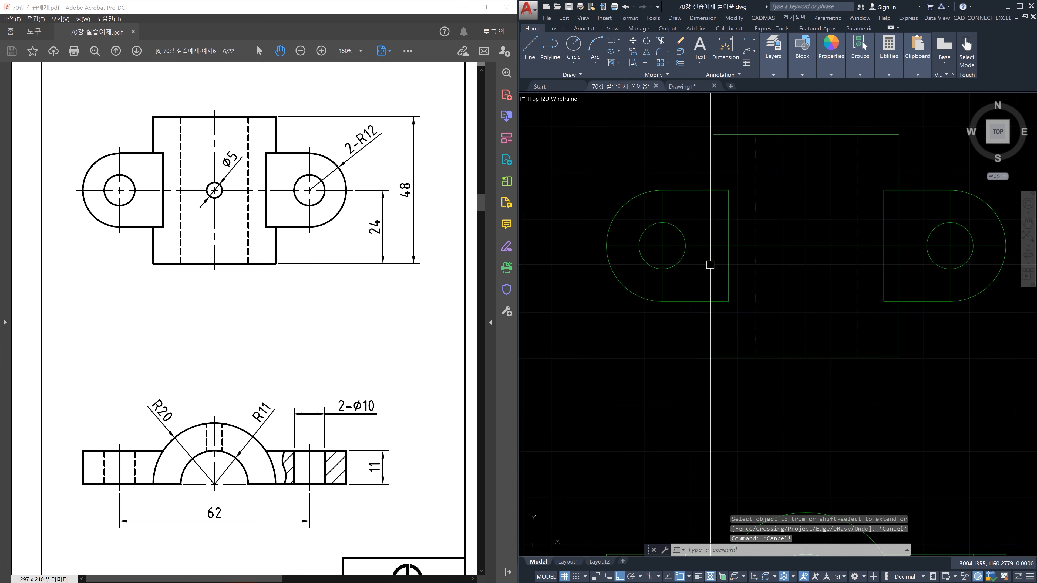
text(tr)
key(space)
click(700, 302)
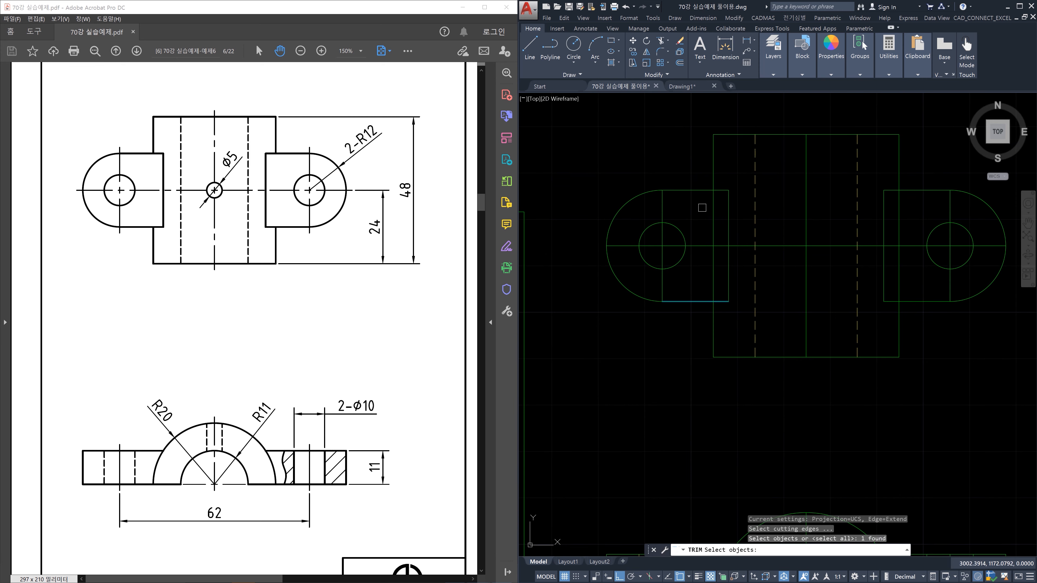
click(699, 193)
key(space)
click(712, 218)
key(space)
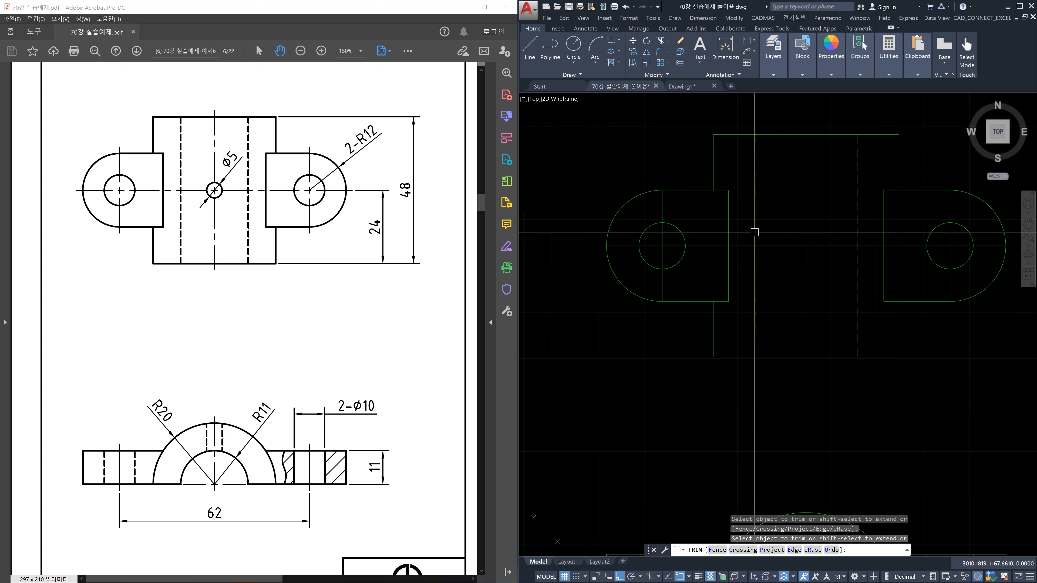
Trim away the body's right side edge between the right lug's two horizontal edges in the top view
key(space)
click(924, 190)
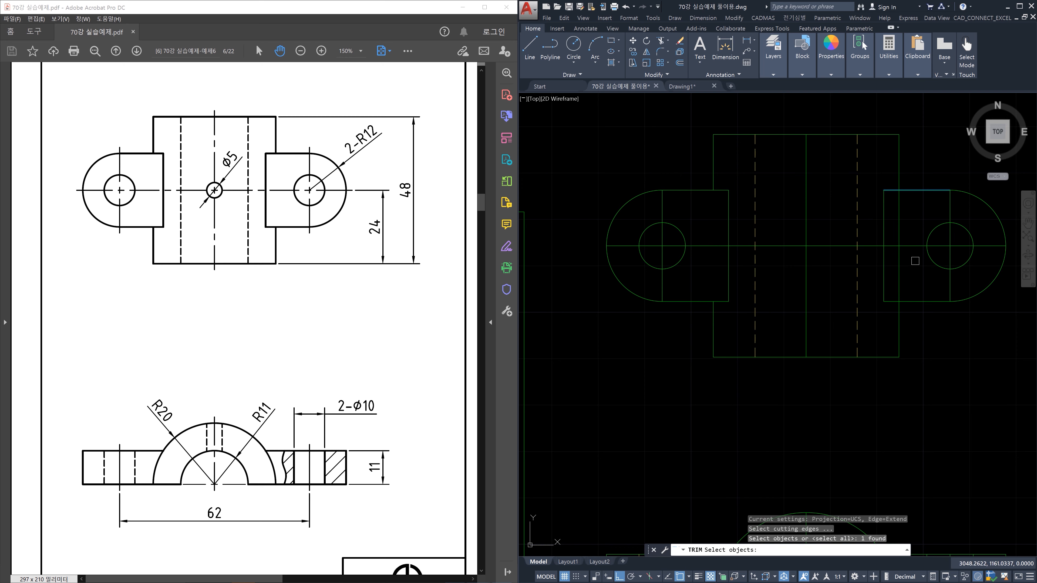
click(915, 299)
key(space)
click(899, 281)
key(Escape)
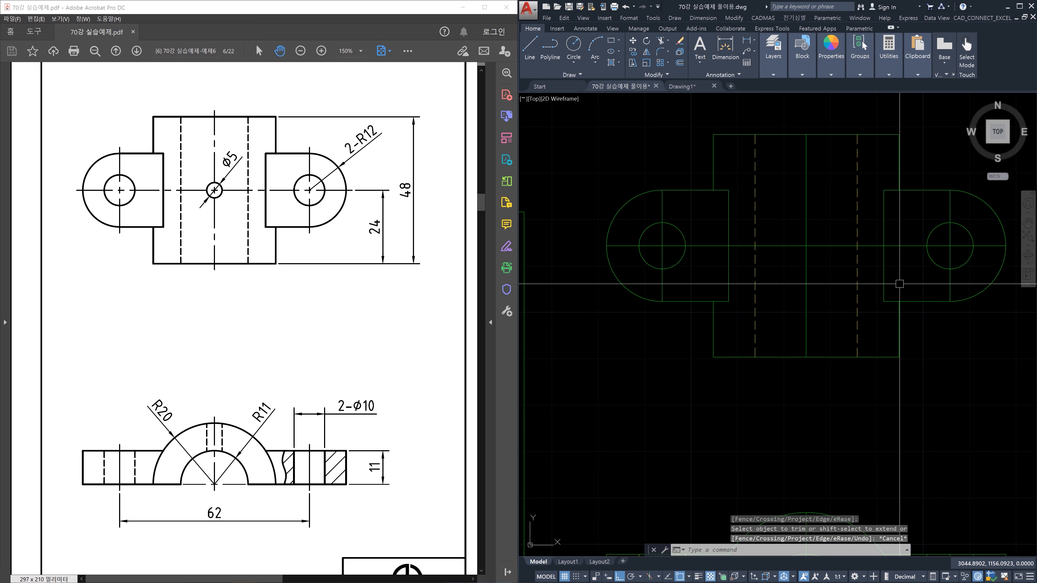
Draw a circle of radius 2.5 at the intersection of the centrelines in the middle of the top view
scroll(885, 283, down, 3)
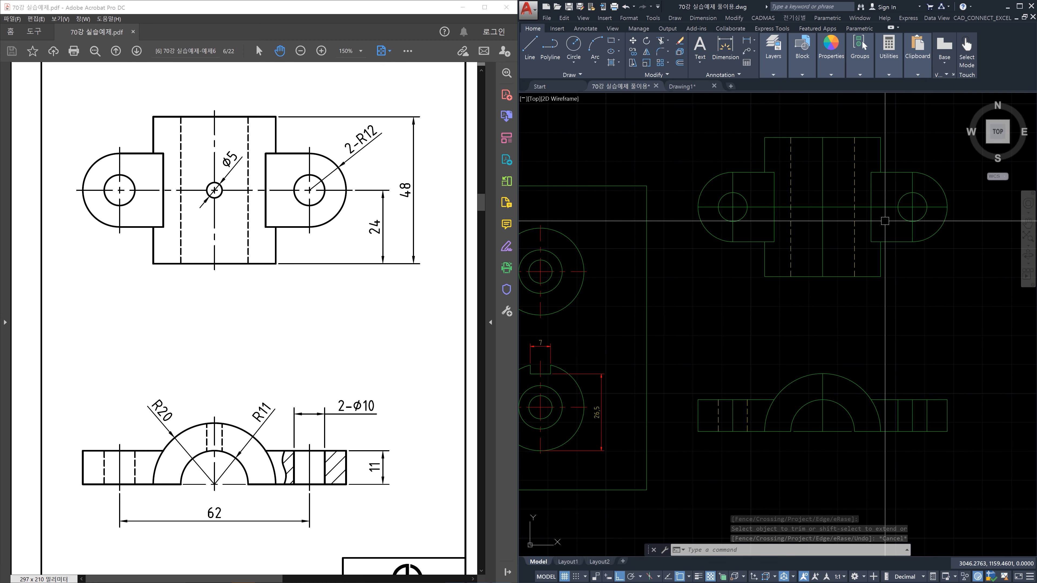
scroll(892, 436, up, 4)
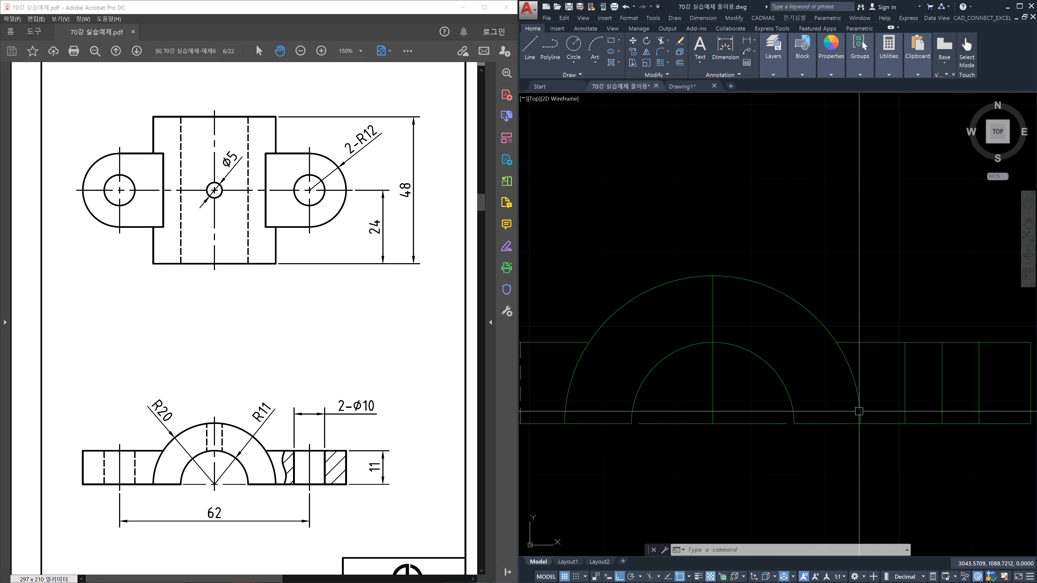
scroll(856, 417, down, 4)
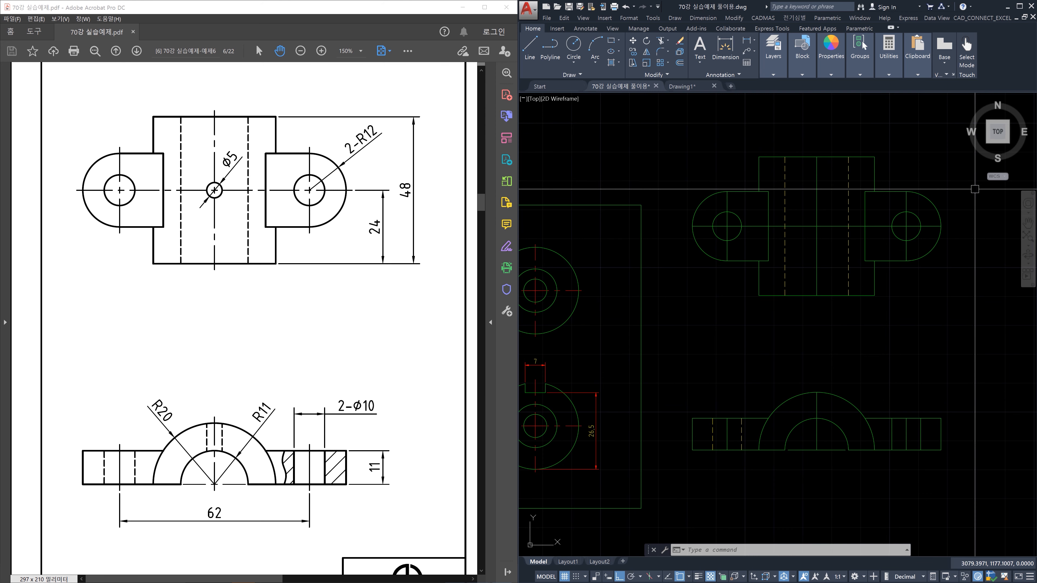
text(c)
key(Return)
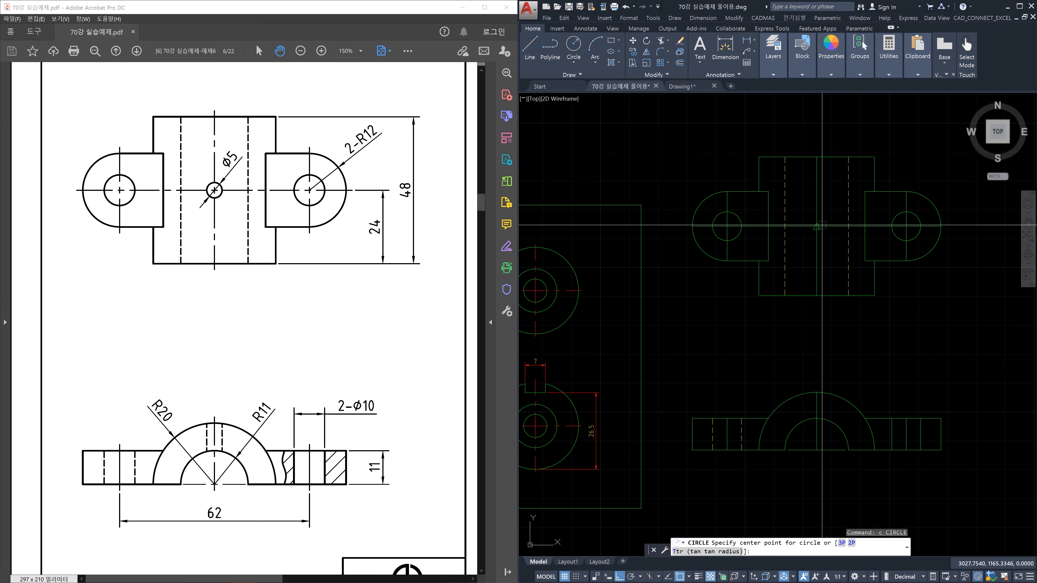
click(821, 225)
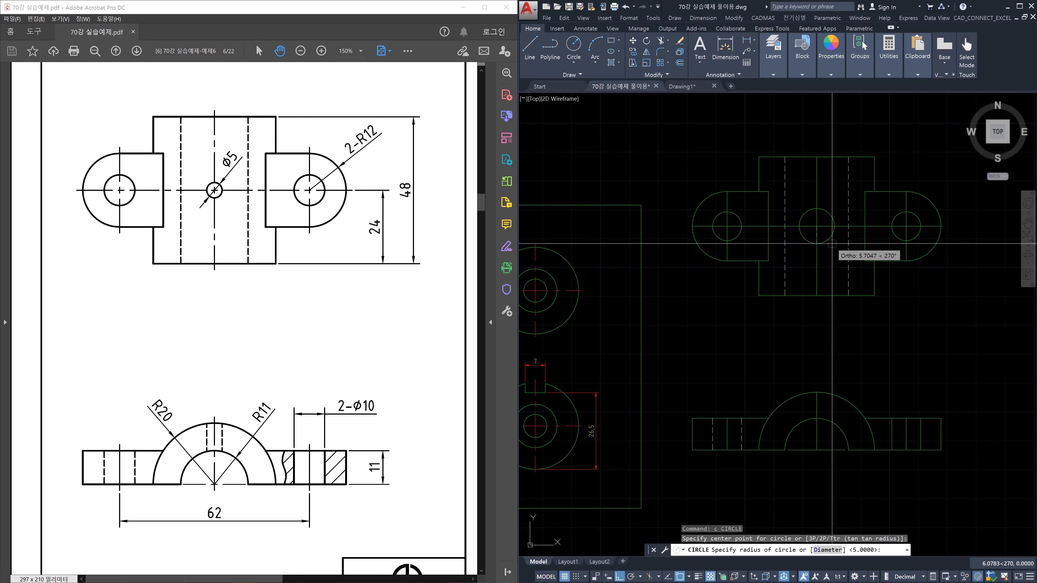
text(2.5)
key(Return)
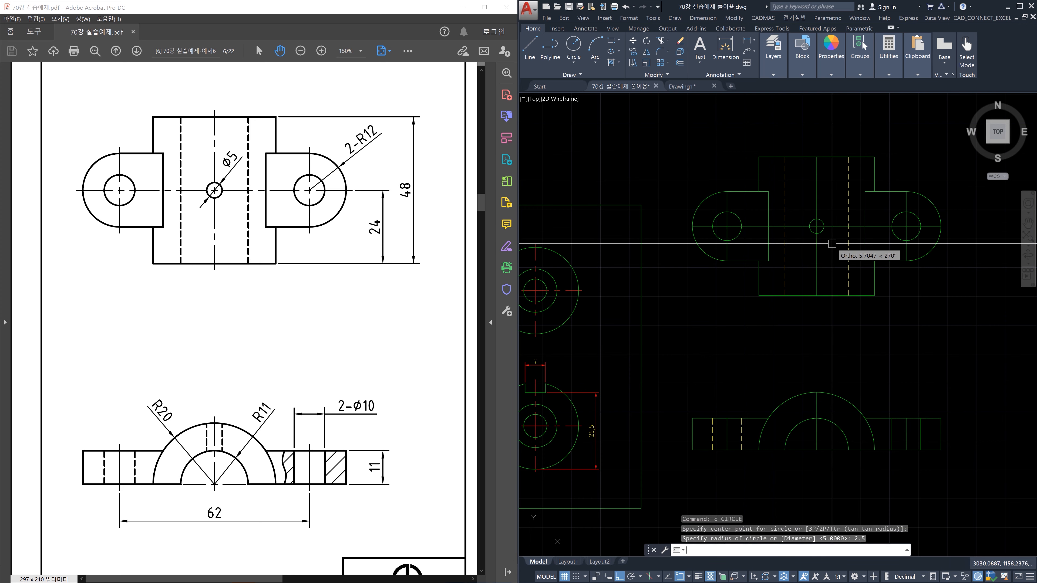
key(Escape)
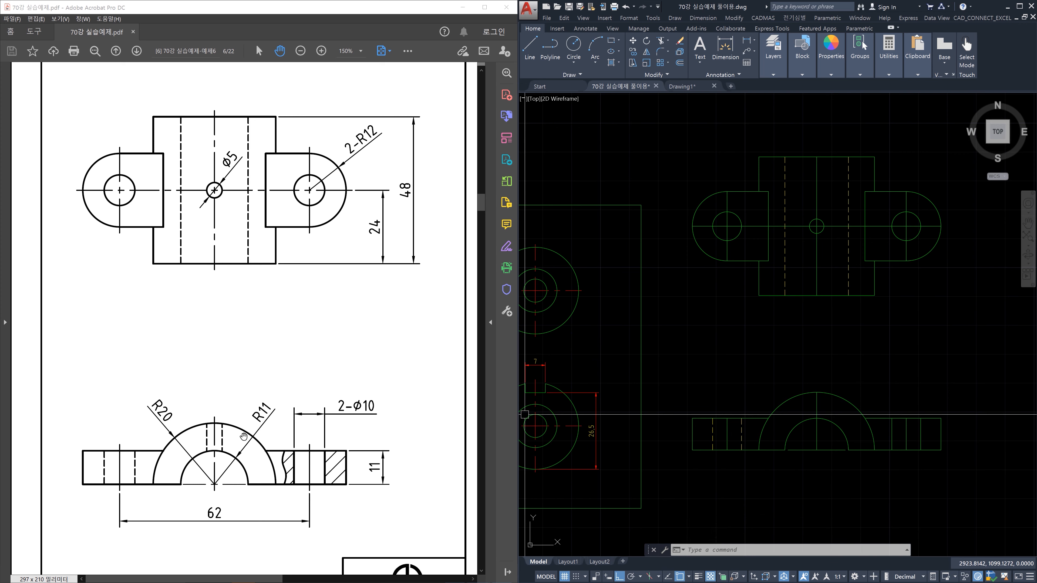
Draw vertical construction lines through both side quadrants of the central hole down into the front view
key(Escape)
key(Escape)
key(Escape)
text(x)
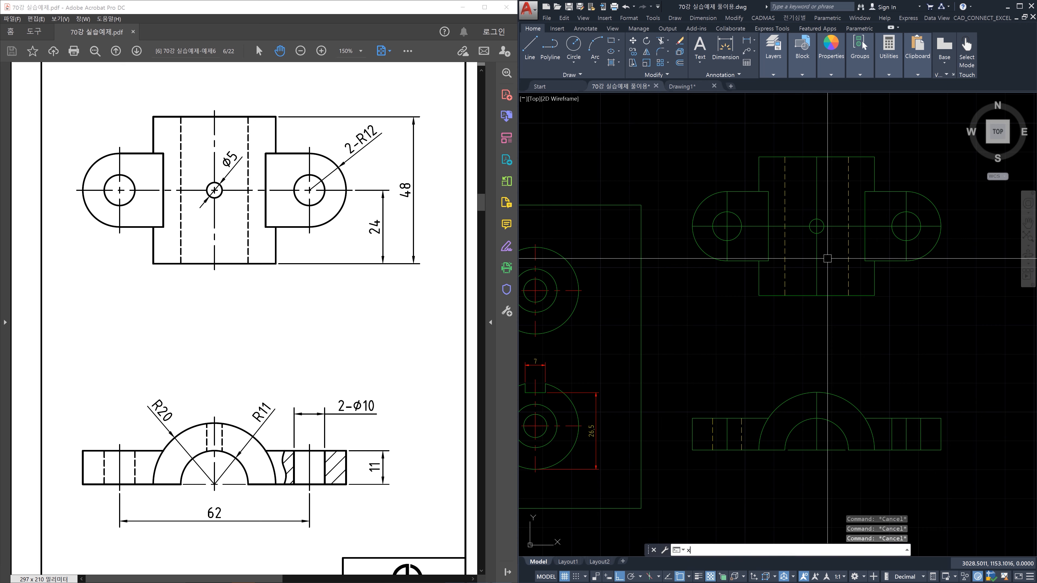
key(space)
click(823, 226)
click(820, 355)
key(Escape)
key(space)
click(809, 226)
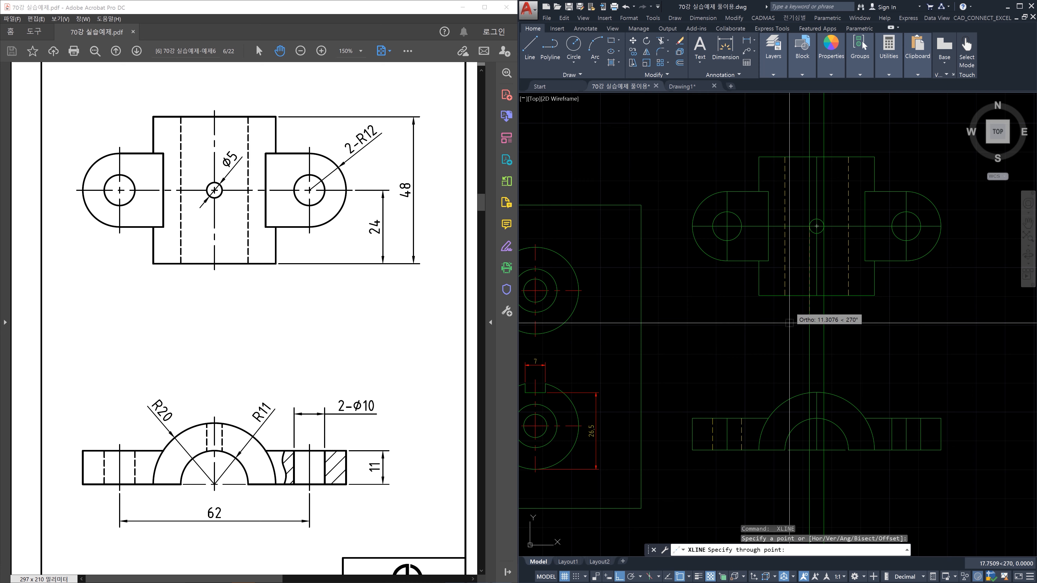
Trim both hole construction lines below the front view's R11 arc, with the Trim edge mode set to No extend
scroll(826, 419, up, 4)
key(Escape)
text(tr)
key(space)
click(832, 378)
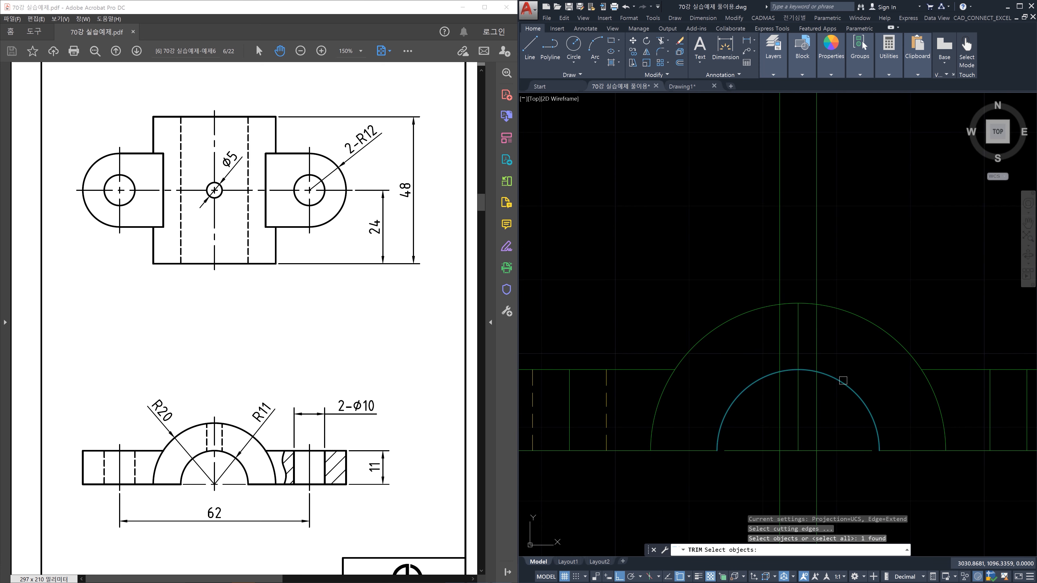
key(space)
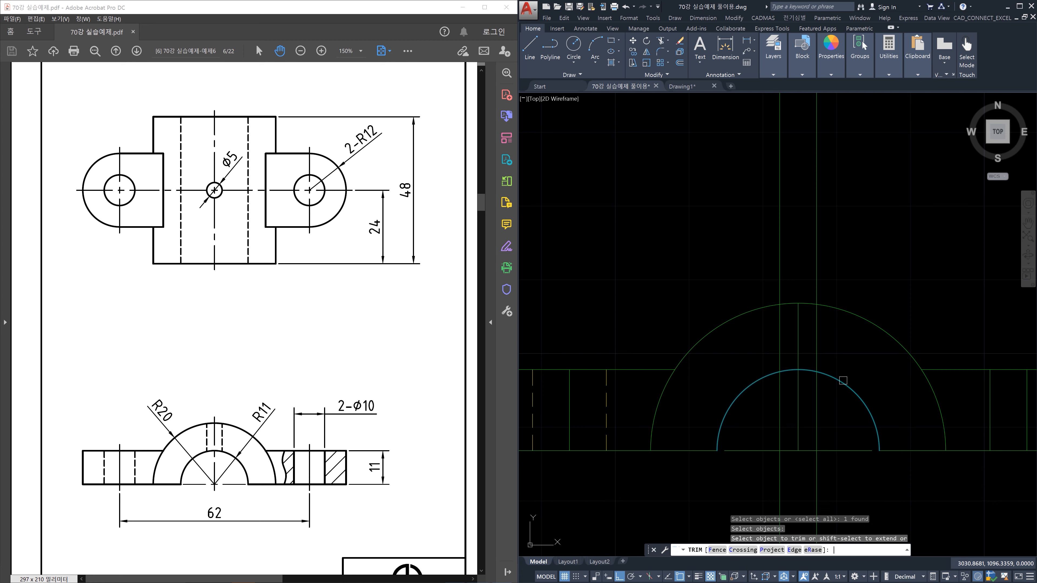
text(e)
key(space)
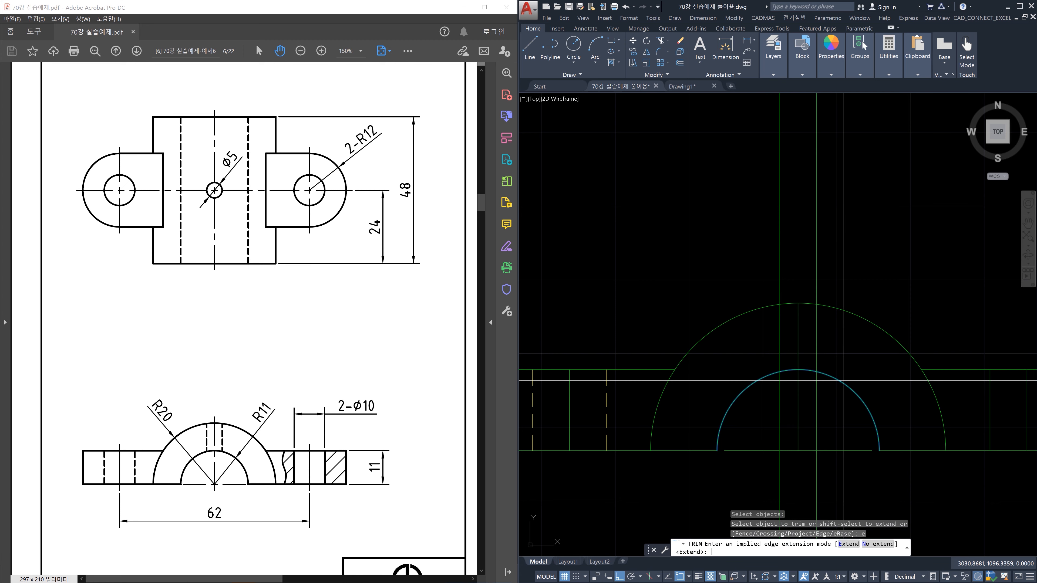
text(n)
key(space)
click(817, 404)
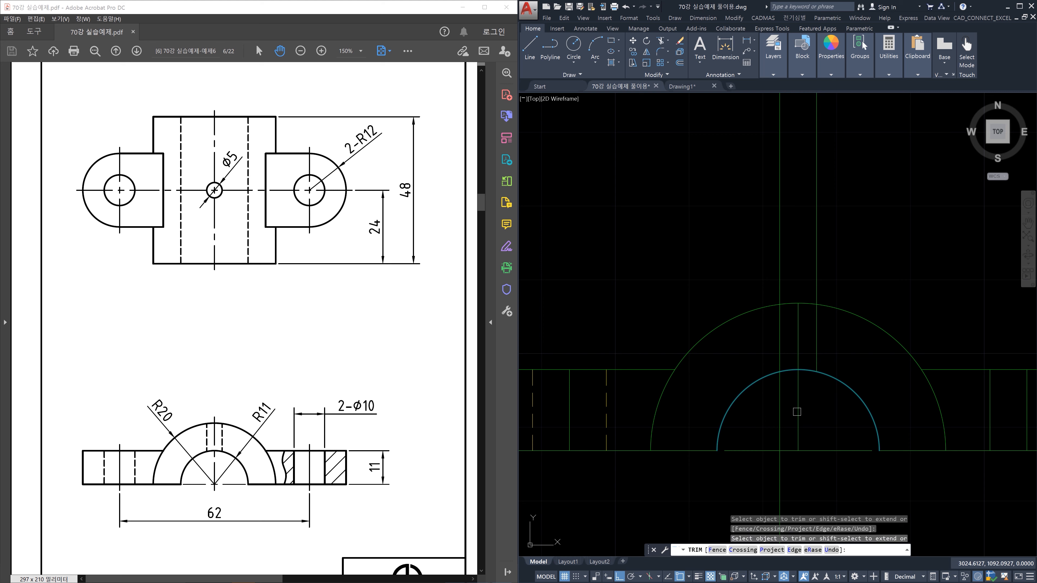
click(781, 413)
key(space)
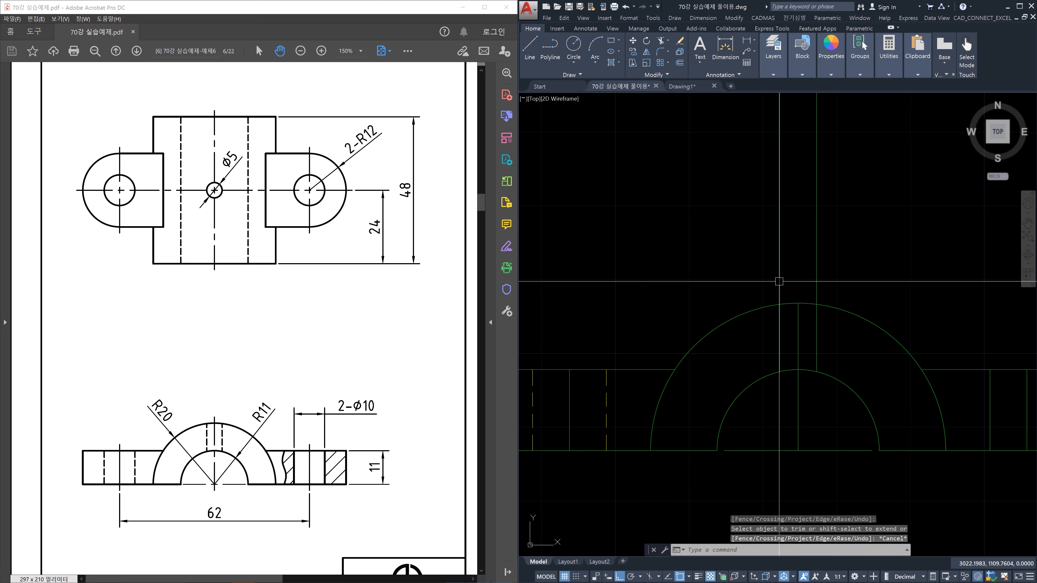
Trim both hole construction lines above the front view's R20 arc
key(space)
click(757, 311)
key(space)
click(779, 287)
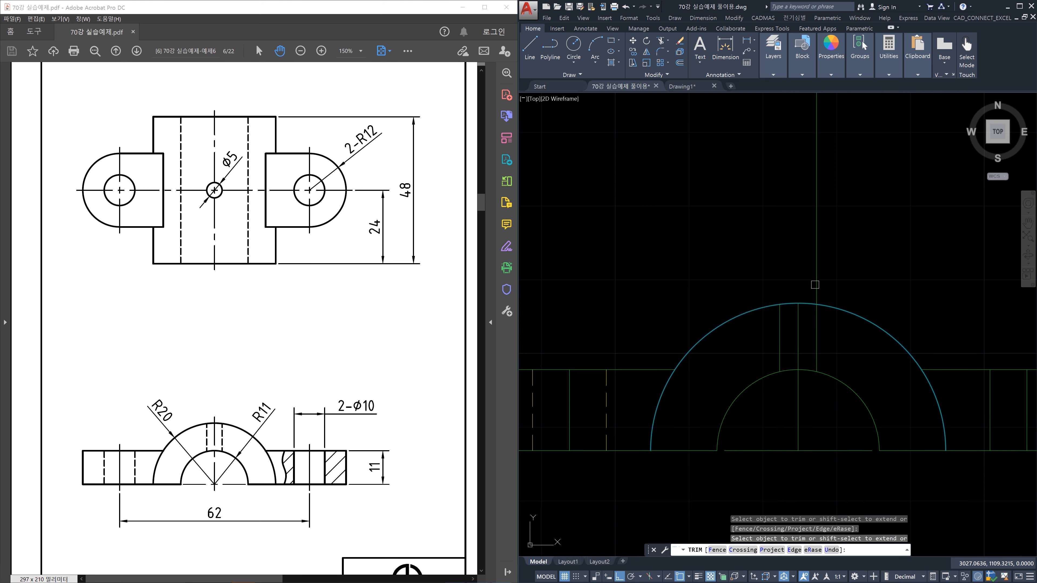
click(816, 286)
key(Escape)
click(816, 331)
click(779, 344)
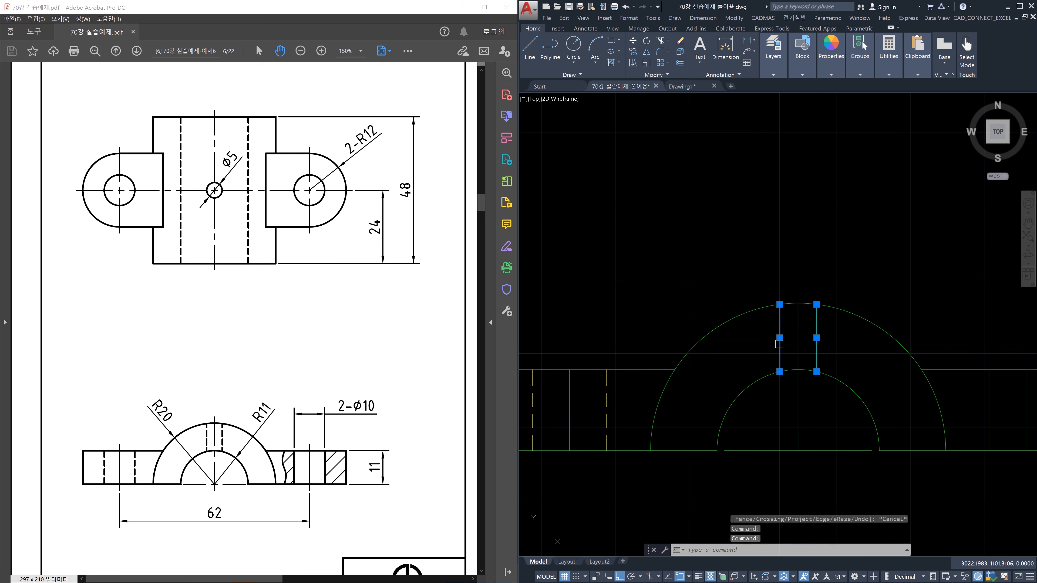
text(2)
key(space)
key(Escape)
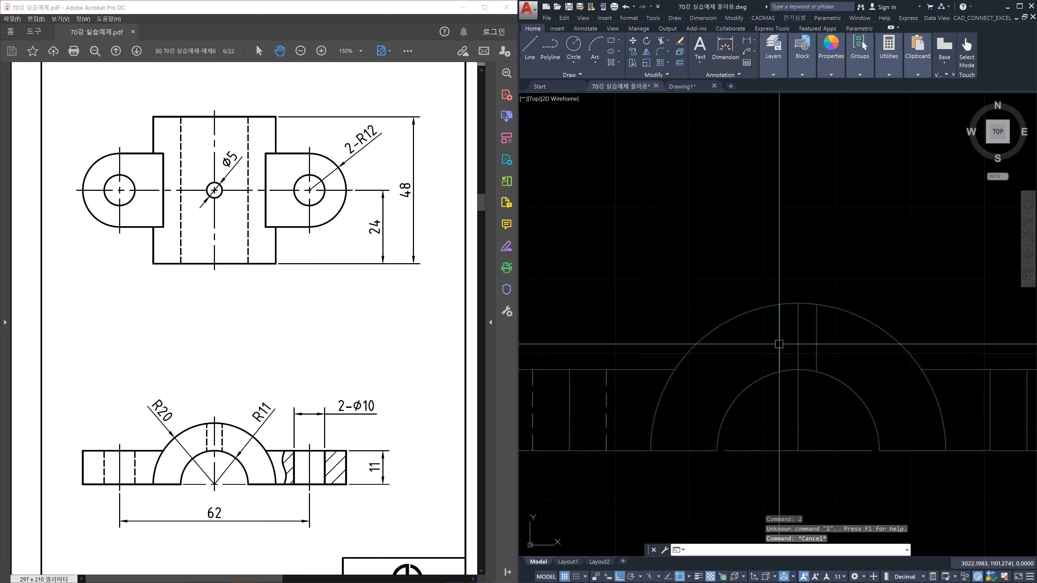
Match the two central hole edges in the front view to the properties of the left lug's dashed hidden line
text(ma)
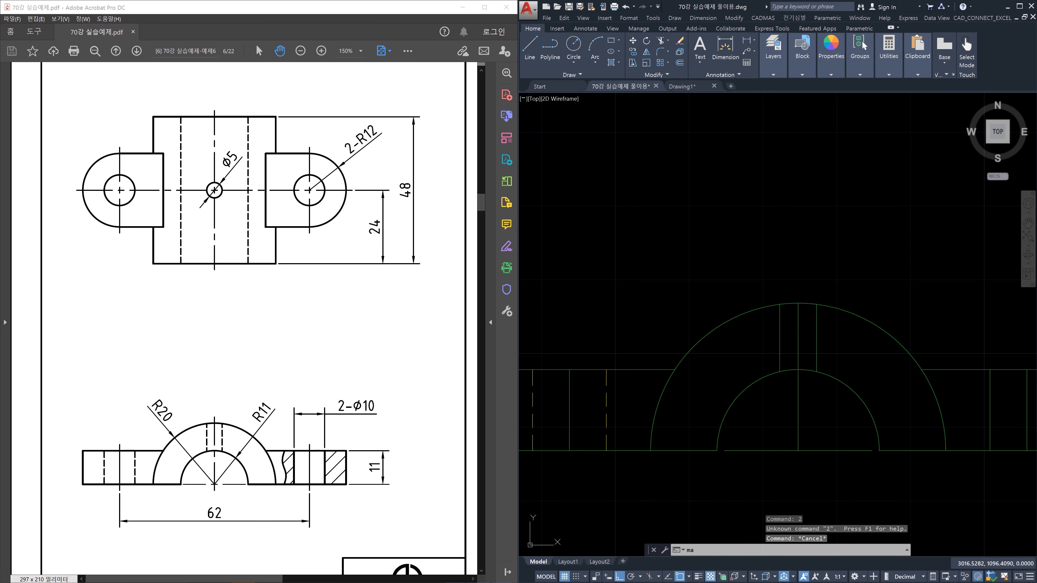
key(space)
click(606, 390)
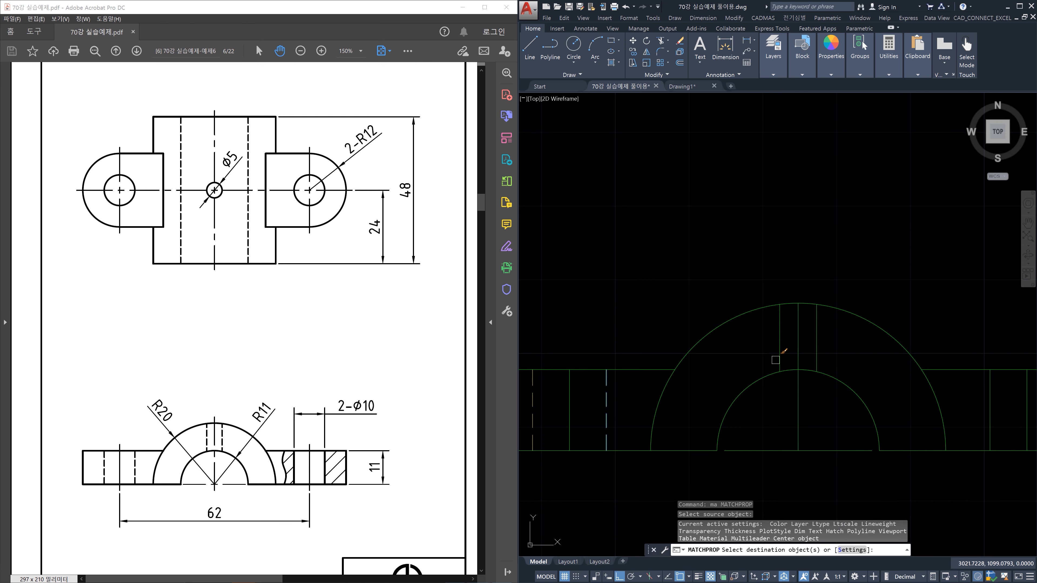
click(779, 355)
click(816, 350)
key(Escape)
scroll(841, 360, down, 4)
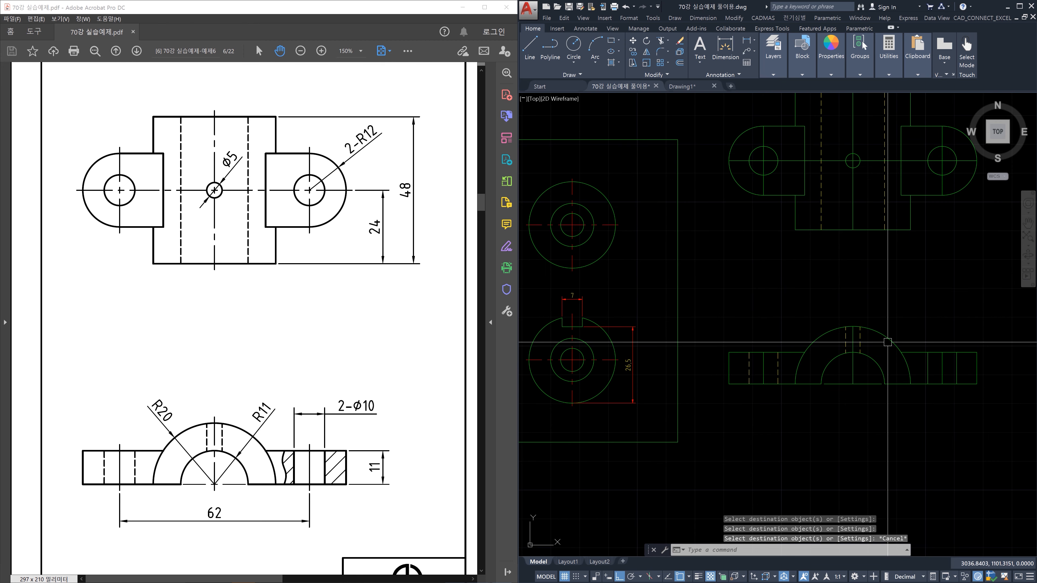
scroll(886, 320, down, 4)
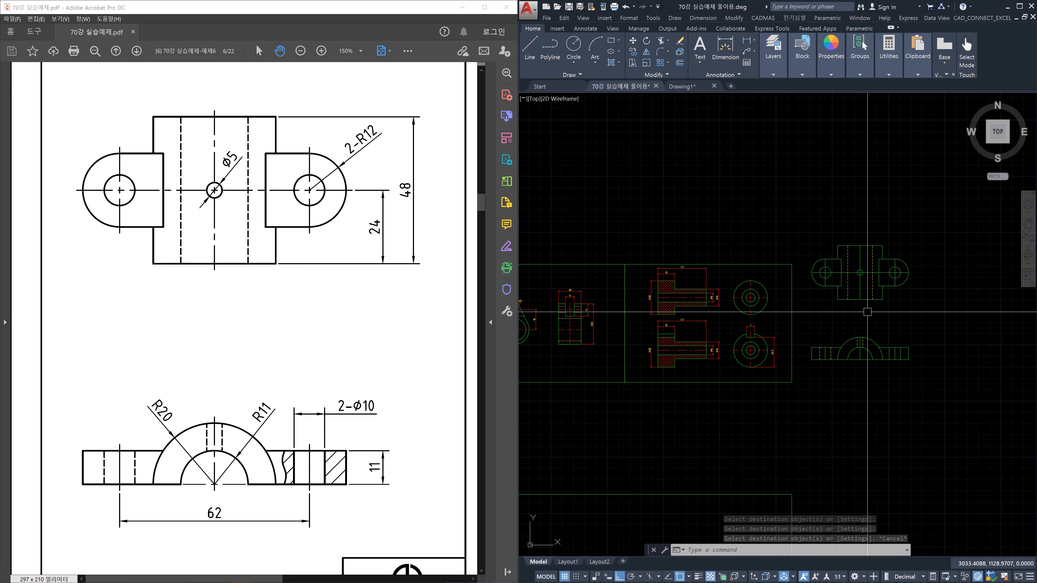
middle_drag(866, 308, 865, 290)
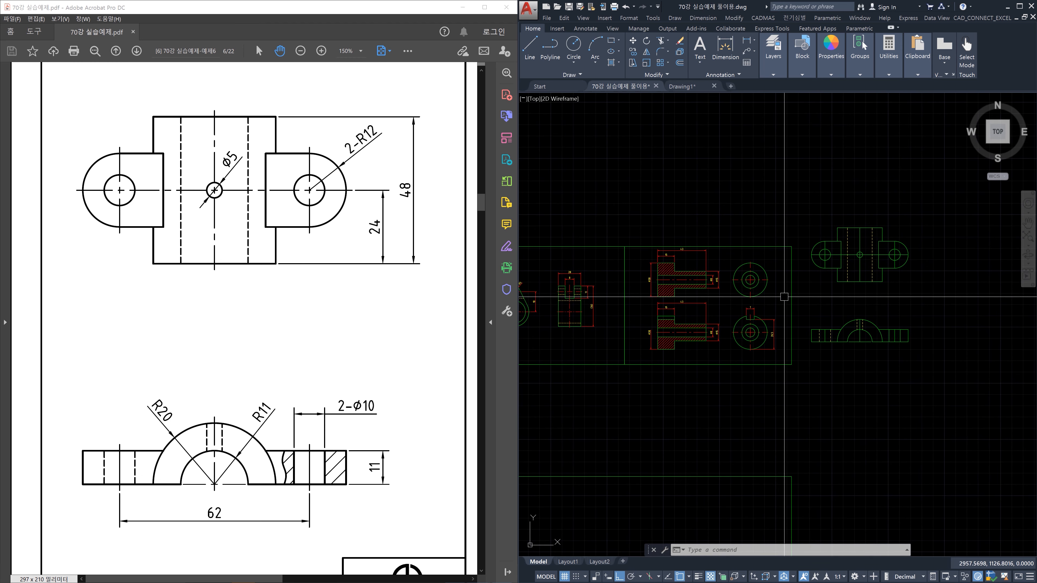
click(791, 299)
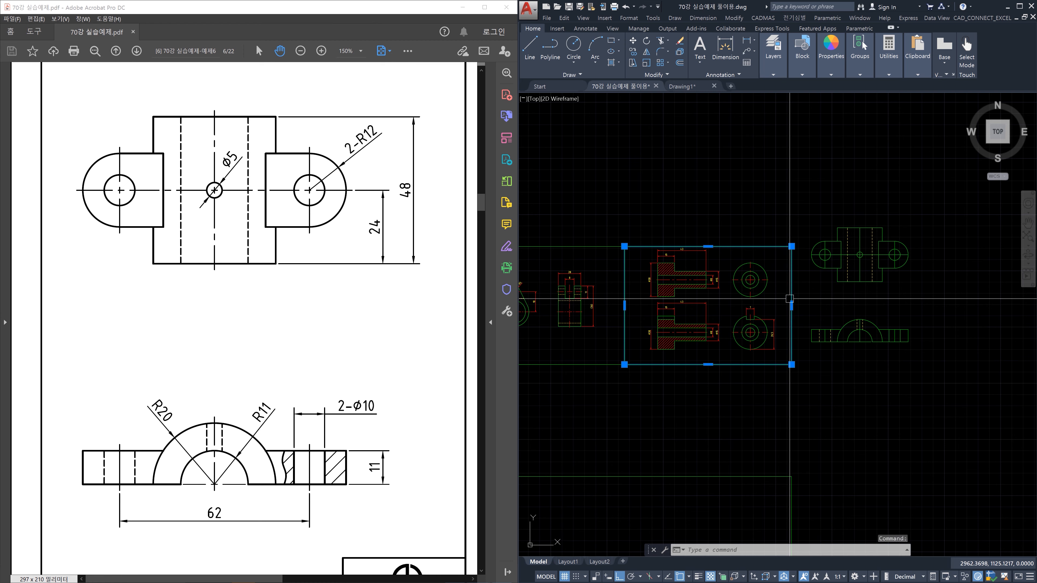
key(Escape)
scroll(847, 336, down, 4)
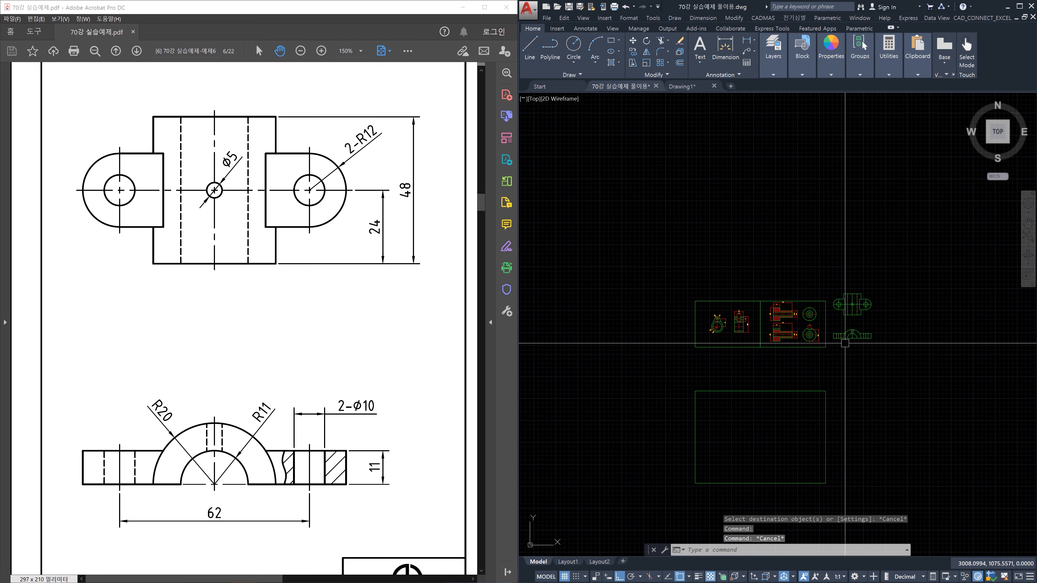
click(832, 400)
click(815, 402)
scroll(854, 348, up, 5)
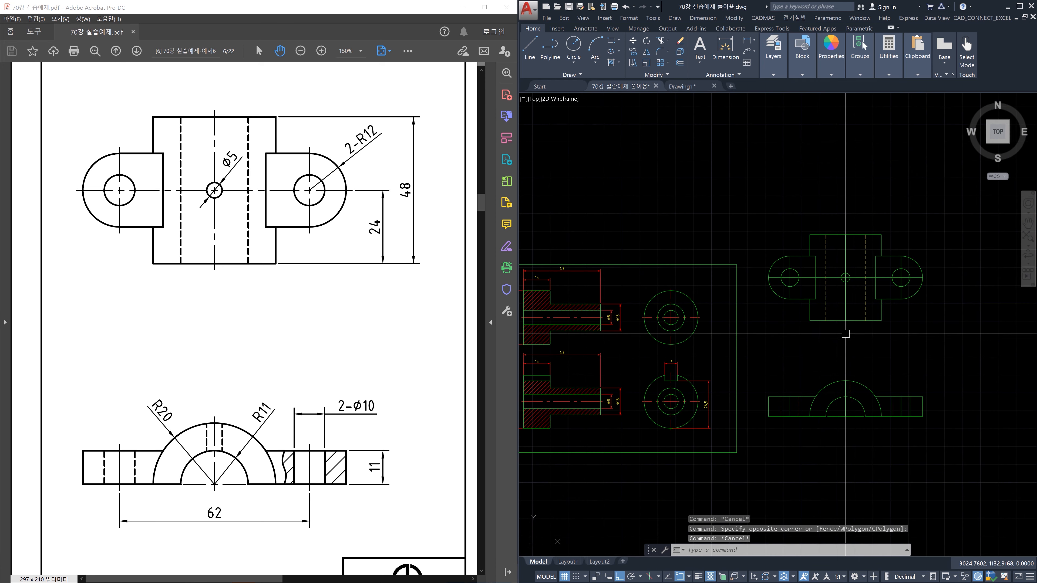
key(Escape)
key(Escape)
Lengthen the horizontal centreline's left end and both ends of the left lug's vertical centreline by a delta of 2 in the top view
text(1en)
key(Return)
text(de)
key(Return)
text(2)
key(Return)
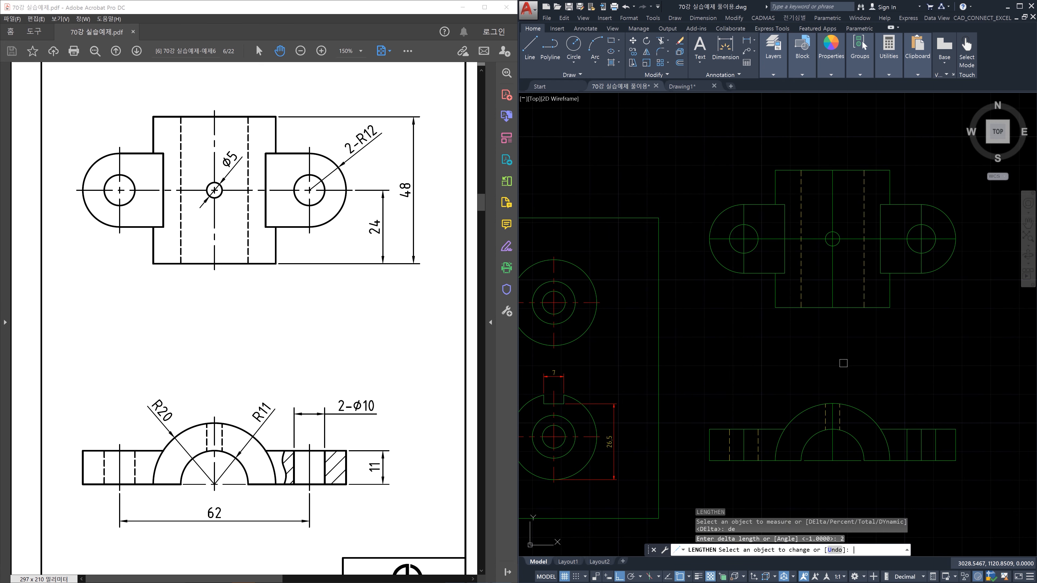
click(713, 236)
click(741, 214)
click(745, 264)
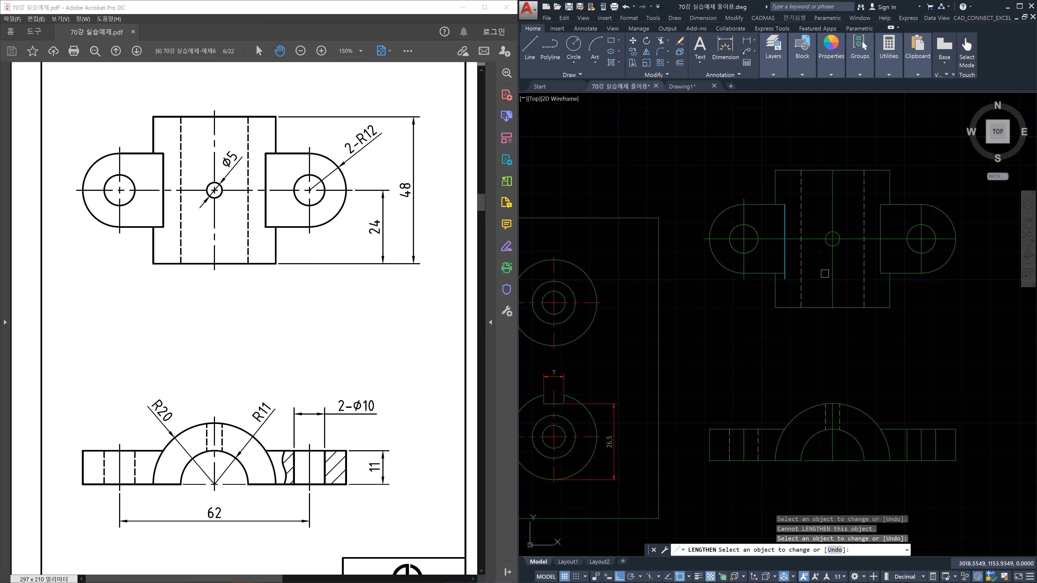
Lengthen the body's and right lug's centreline ends in the top view and the front view's vertical centrelines by the same delta of 2
click(831, 287)
click(833, 191)
click(915, 229)
click(923, 214)
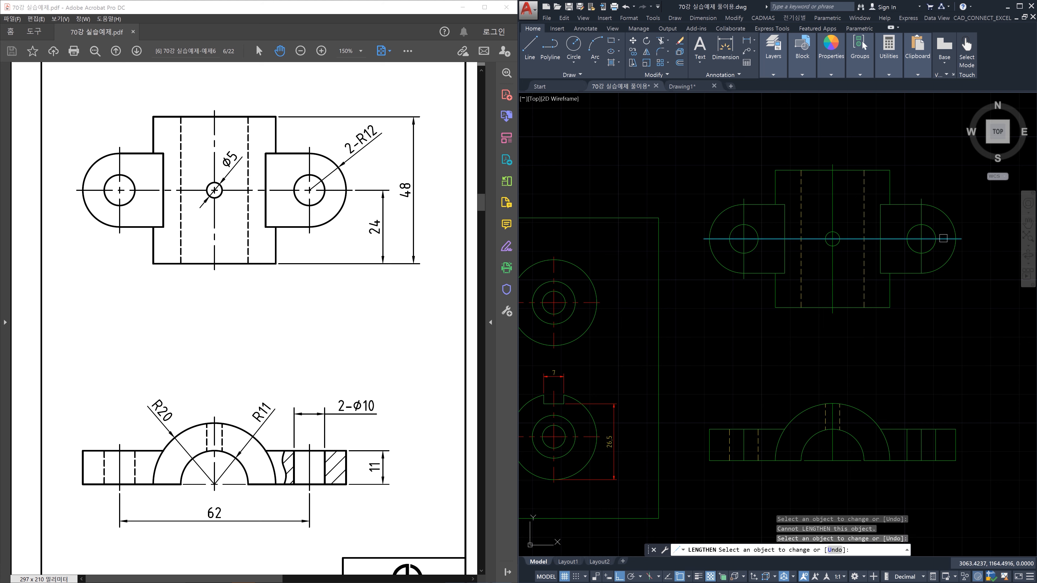
click(941, 239)
click(920, 266)
click(921, 443)
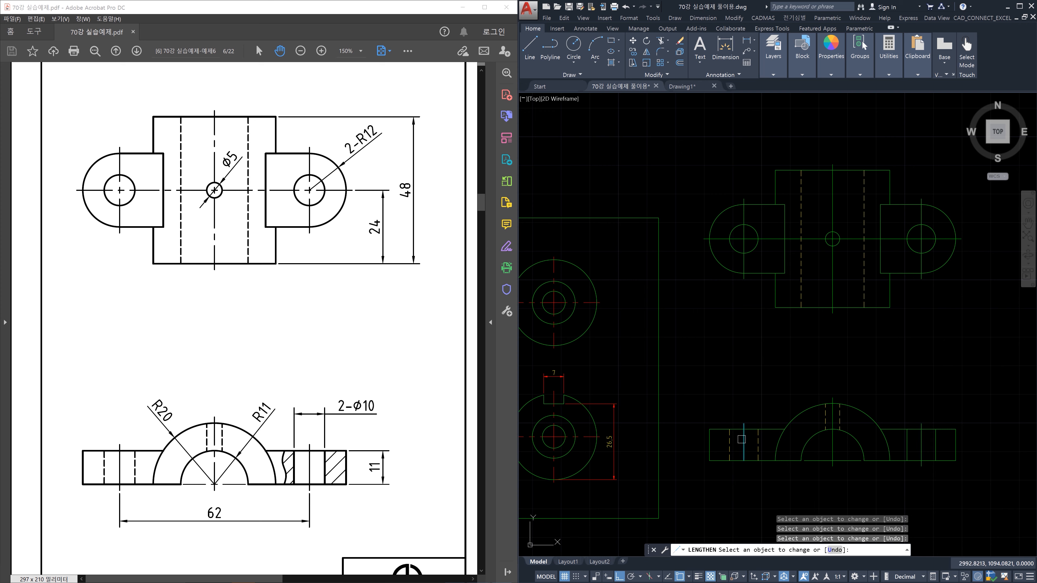
key(Escape)
Assign all the centrelines in the top and front views of the bracket to the 중심선 layer
click(744, 448)
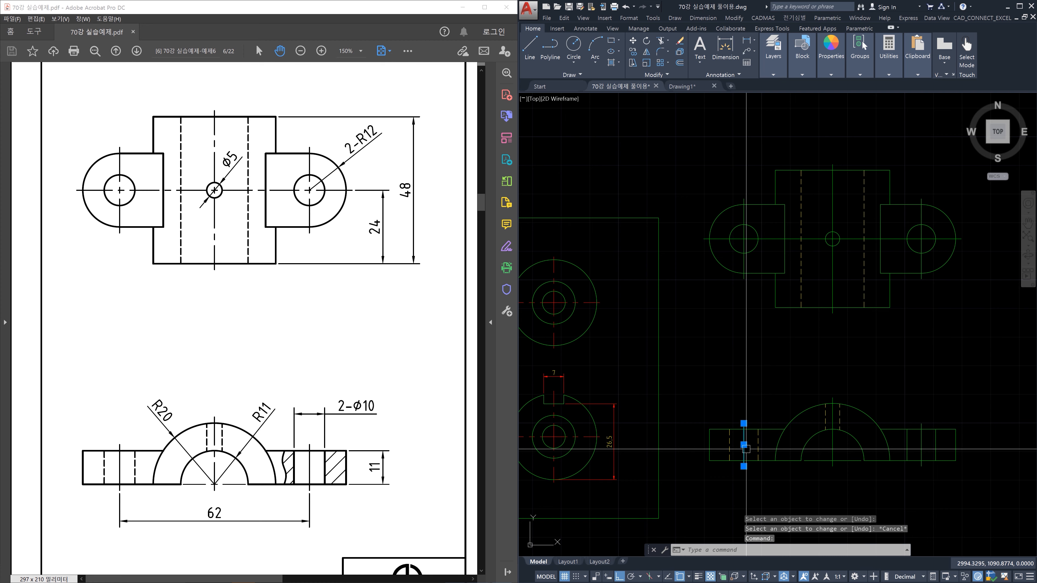
click(840, 474)
click(826, 451)
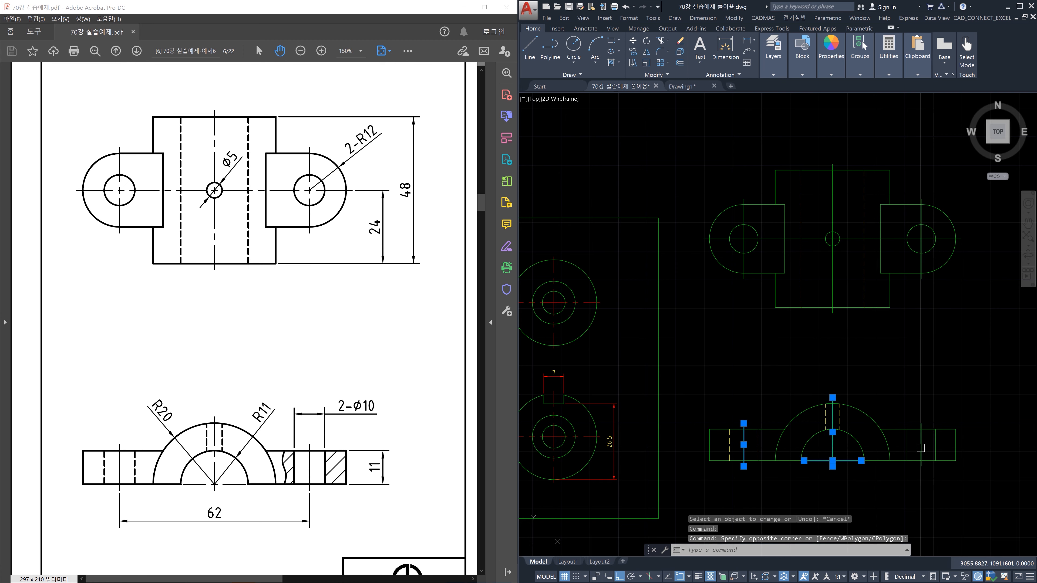
click(921, 448)
scroll(923, 250, up, 4)
click(926, 229)
click(907, 210)
scroll(744, 271, down, 2)
middle_drag(734, 274, 770, 308)
scroll(637, 268, up, 2)
click(601, 289)
click(583, 273)
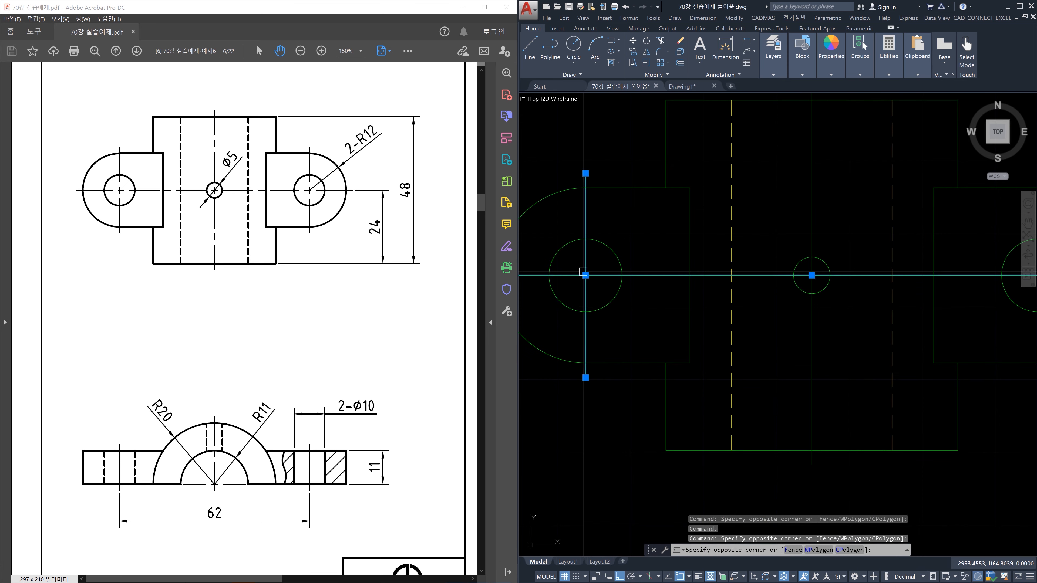
click(823, 378)
click(800, 409)
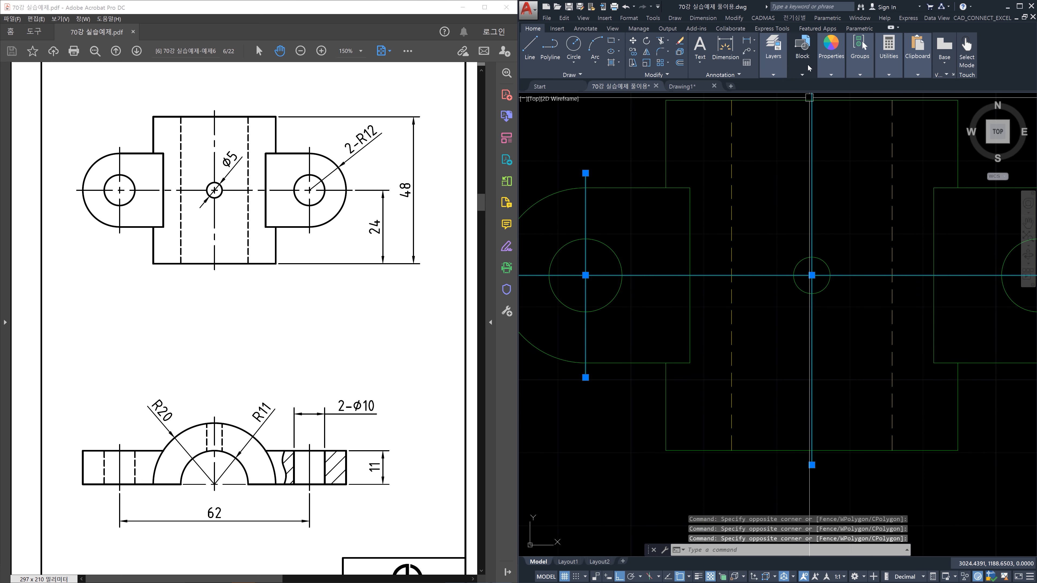
click(773, 75)
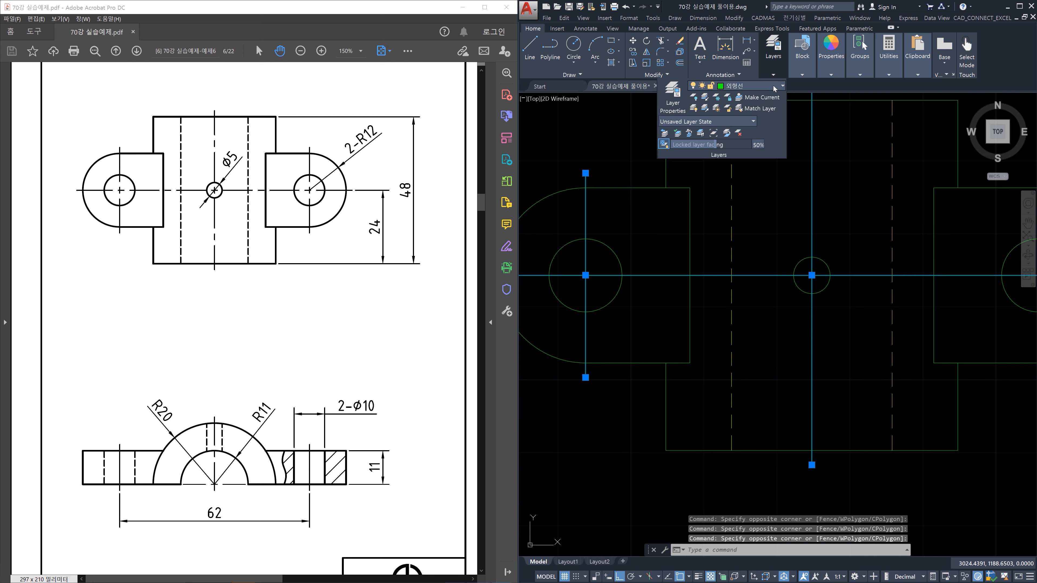
click(773, 85)
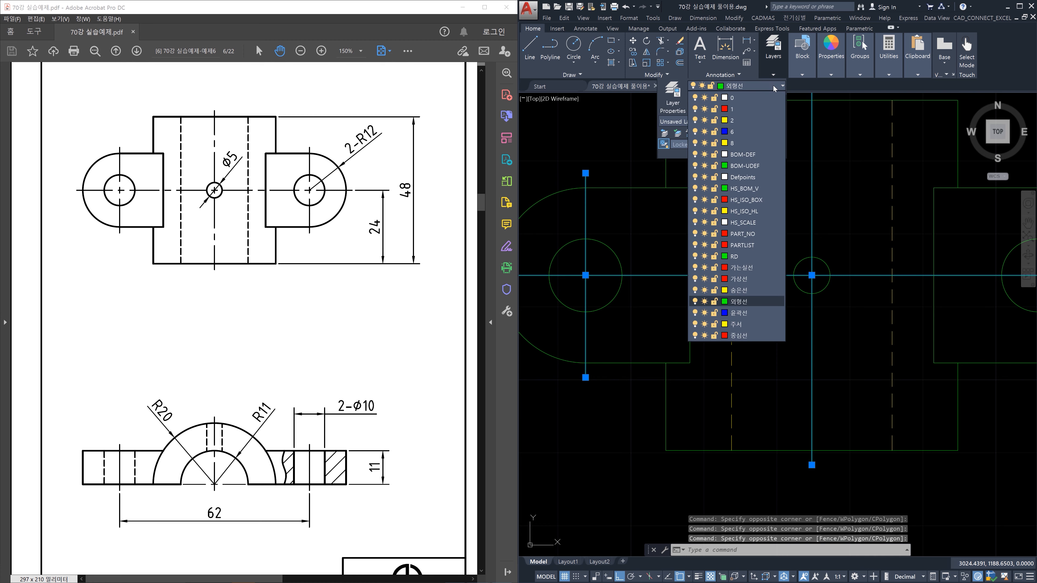
click(747, 337)
key(Escape)
scroll(843, 330, down, 4)
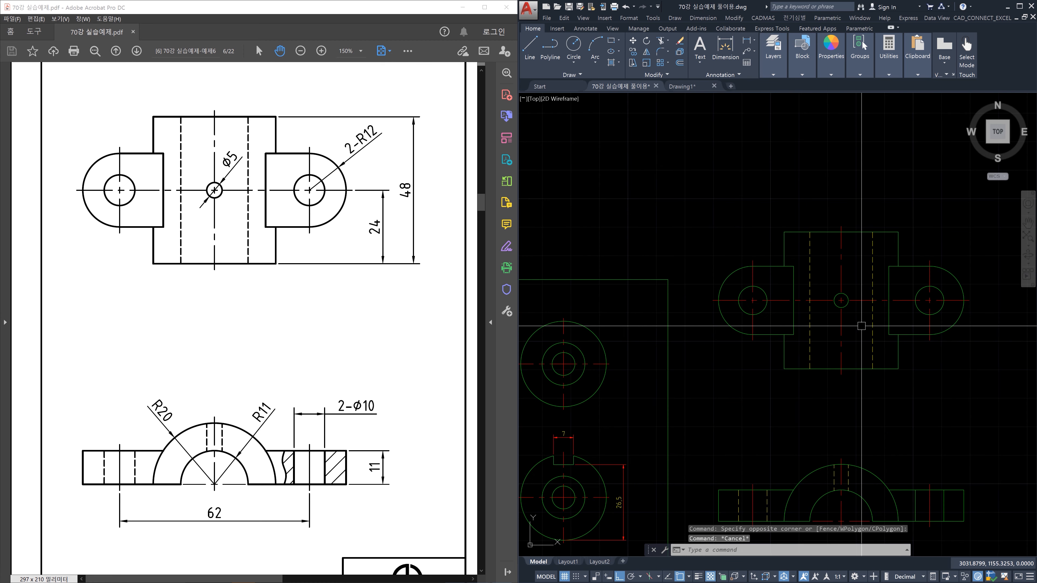
Move both bracket views together horizontally, farther away from the neighbouring framed drawing
scroll(853, 360, down, 2)
middle_drag(854, 361, 753, 305)
text(m)
key(Return)
click(625, 205)
click(852, 432)
key(Return)
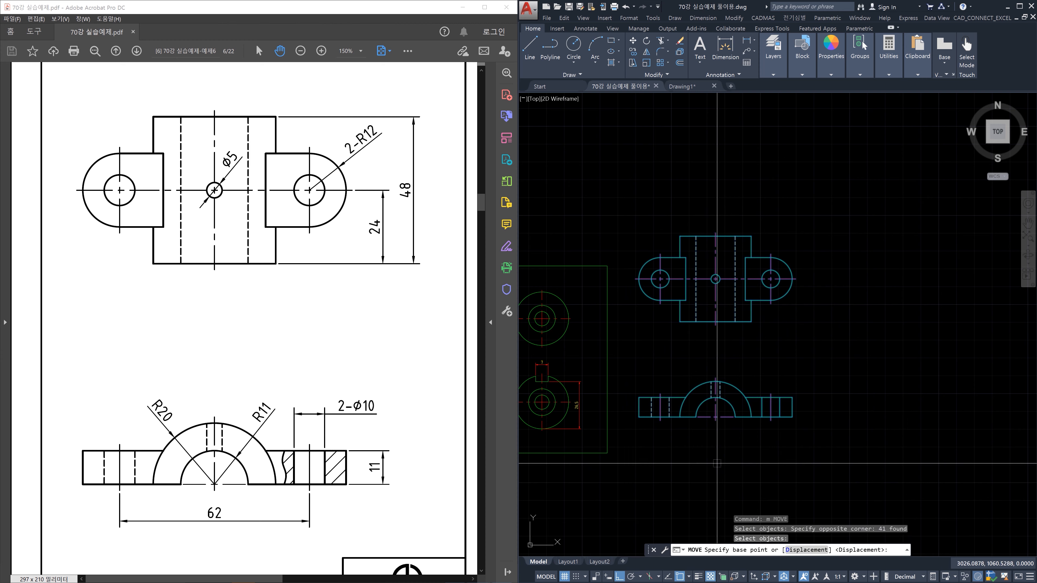
click(716, 464)
click(807, 464)
key(Escape)
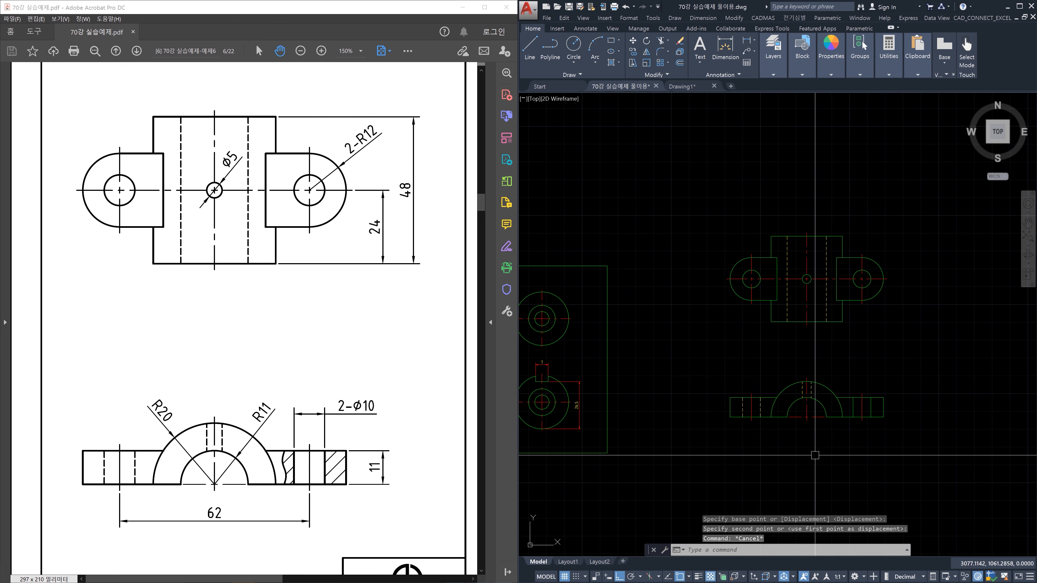
Start a polyline on the upper edge of the front view's right lug, beside the hole, with starting and ending widths of 0
middle_drag(869, 383, 814, 384)
scroll(814, 383, up, 2)
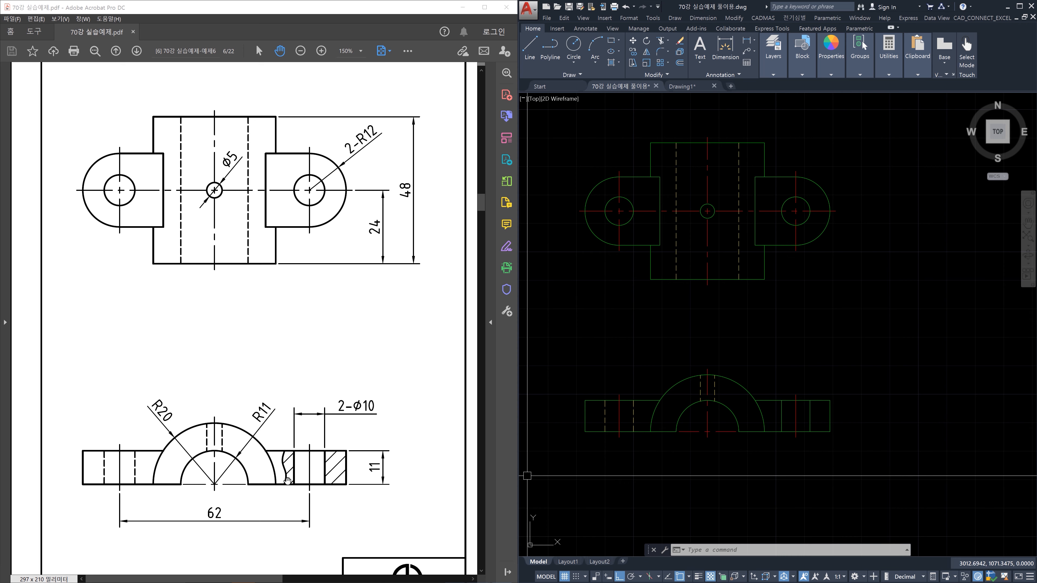
scroll(829, 432, up, 4)
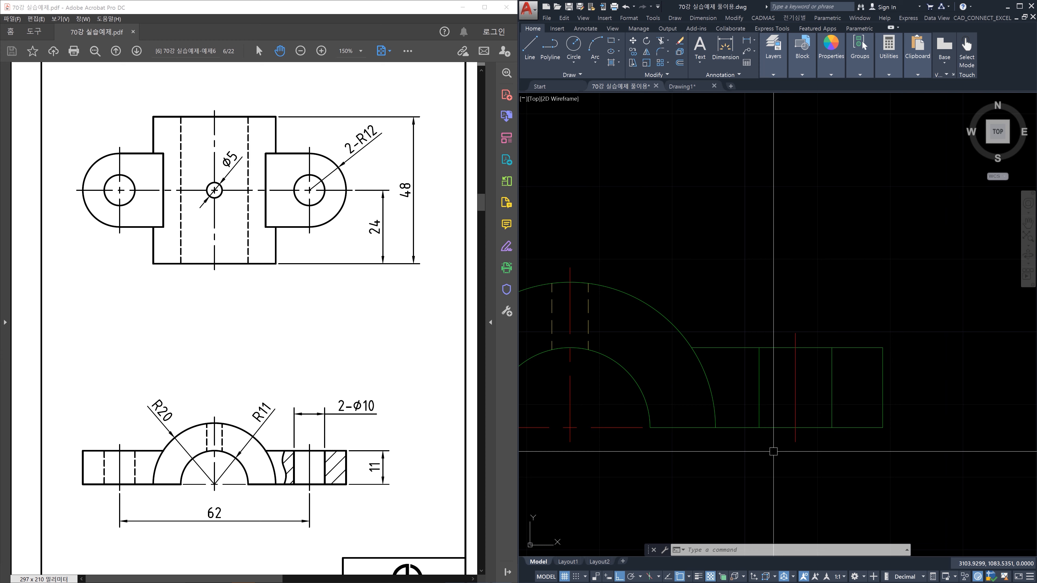
scroll(763, 447, up, 2)
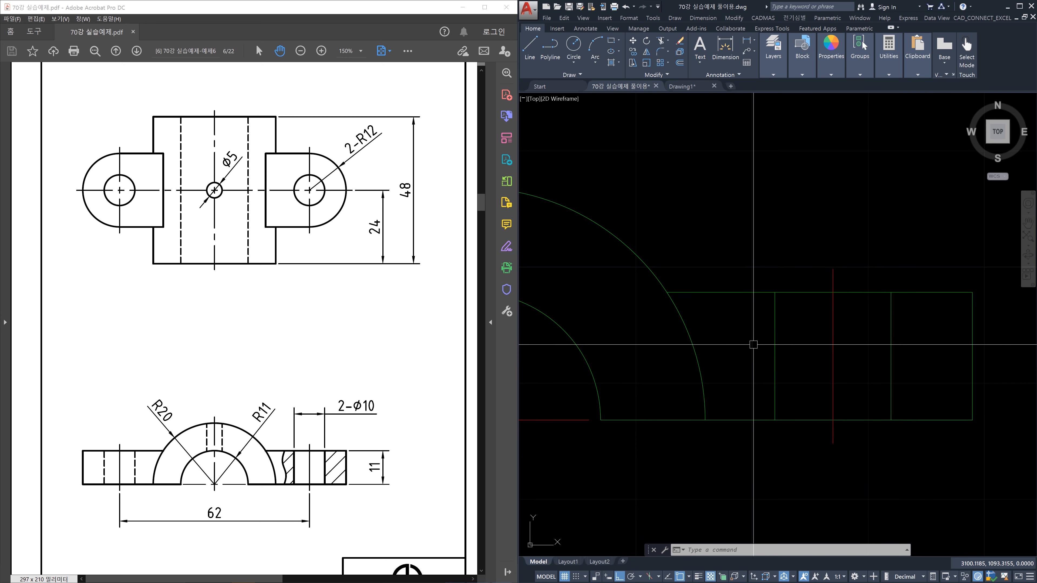
text(pl)
key(space)
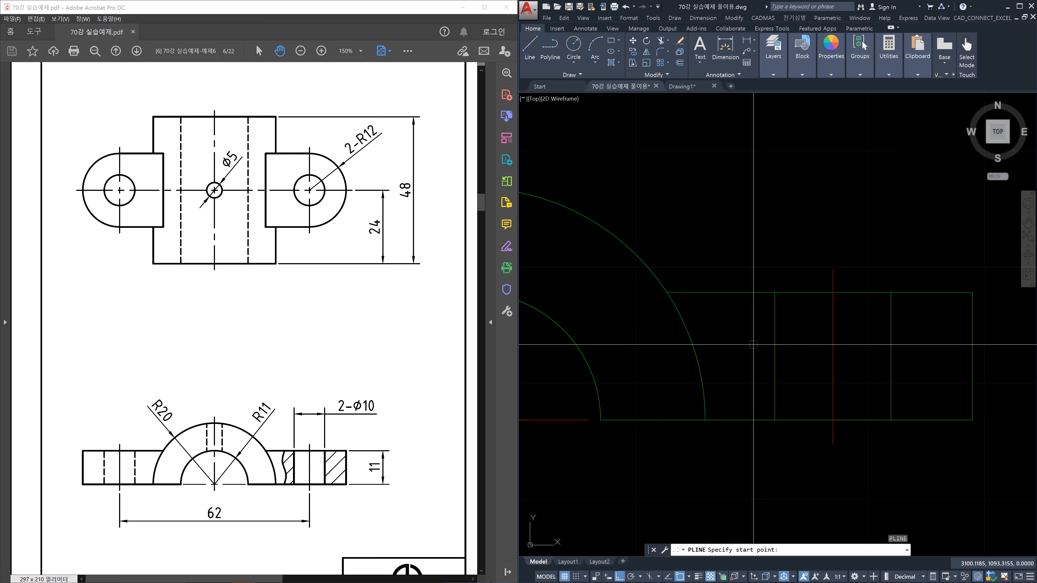
text(nea)
key(space)
click(737, 294)
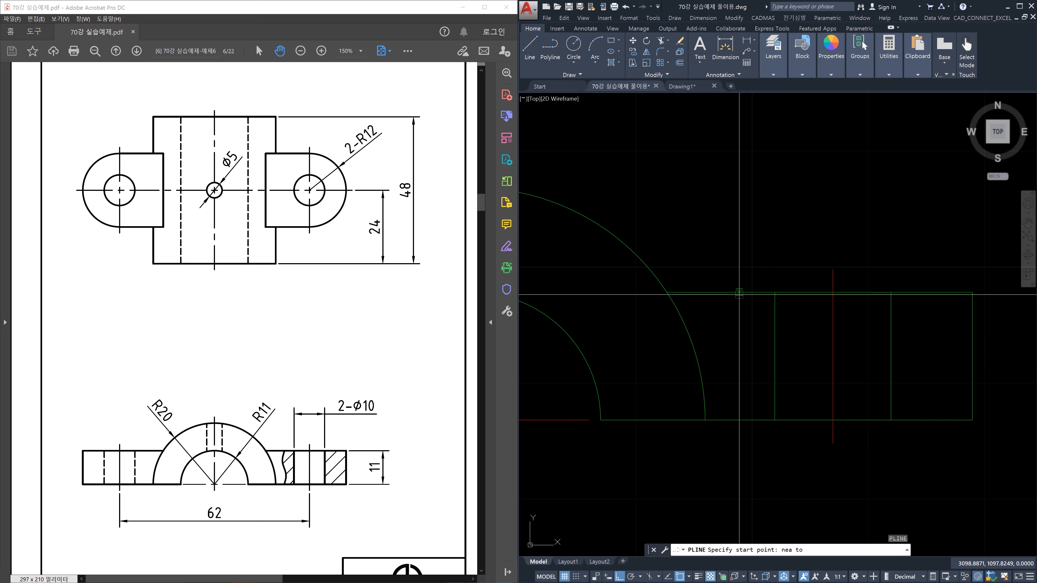
key(F8)
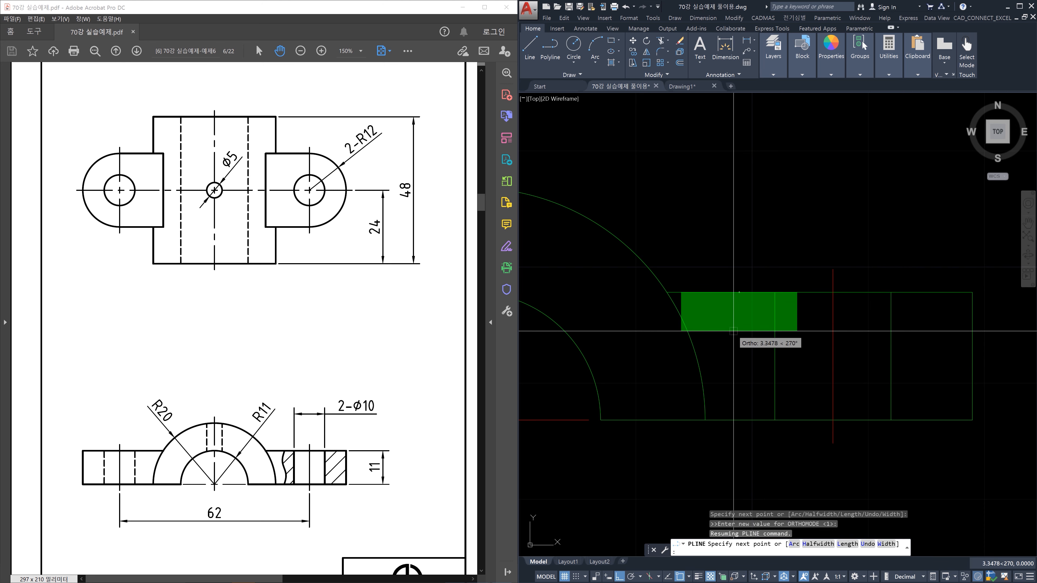
text(w)
key(Return)
text(0)
key(Return)
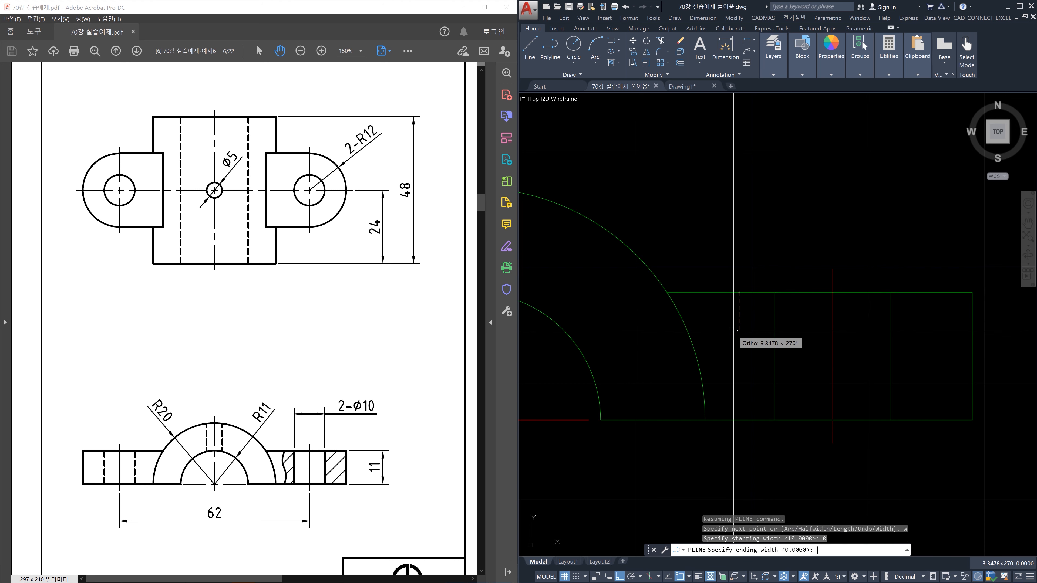
text(0)
key(Return)
Continue the polyline as a zigzag through two free intermediate points and end it on the lug's lower edge
key(F8)
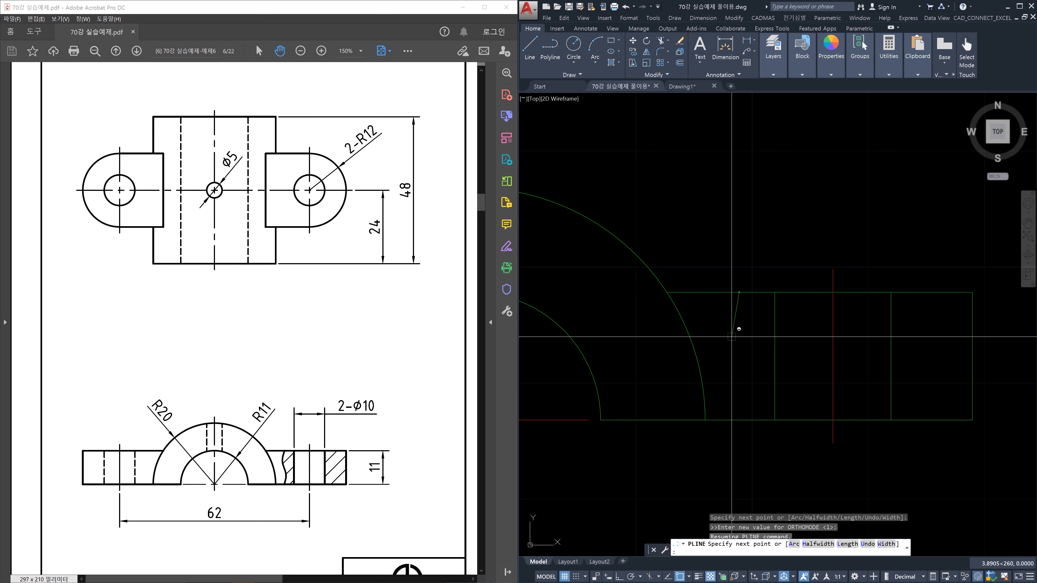
click(732, 337)
click(748, 388)
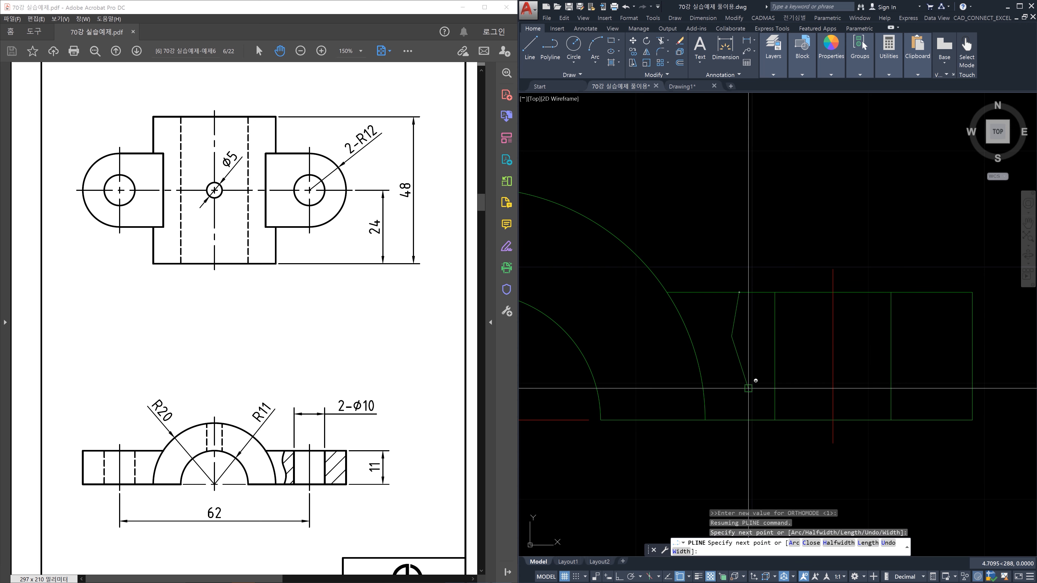
key(F8)
text(n)
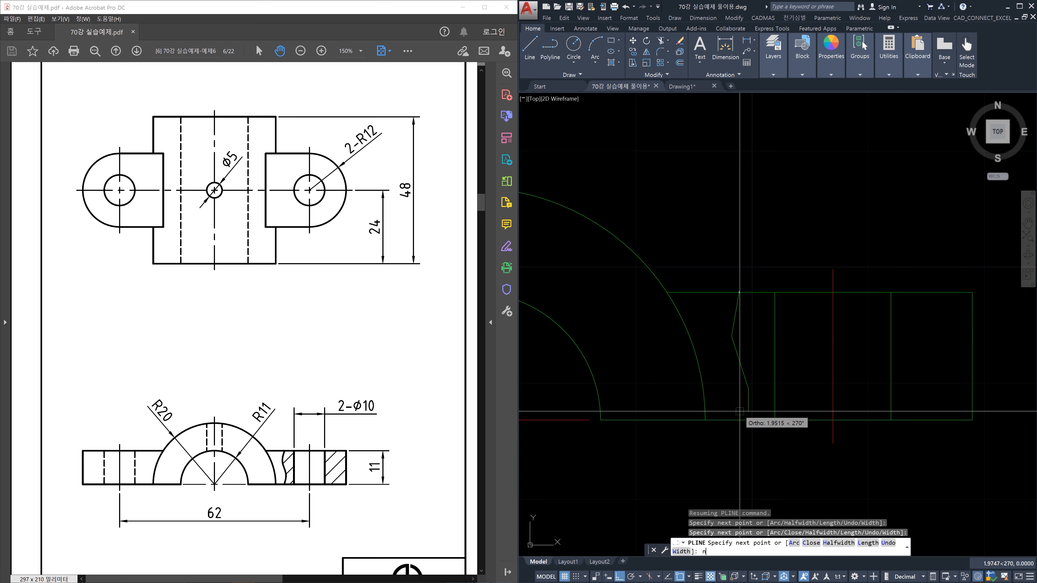
text(ea)
key(Return)
click(739, 423)
key(Return)
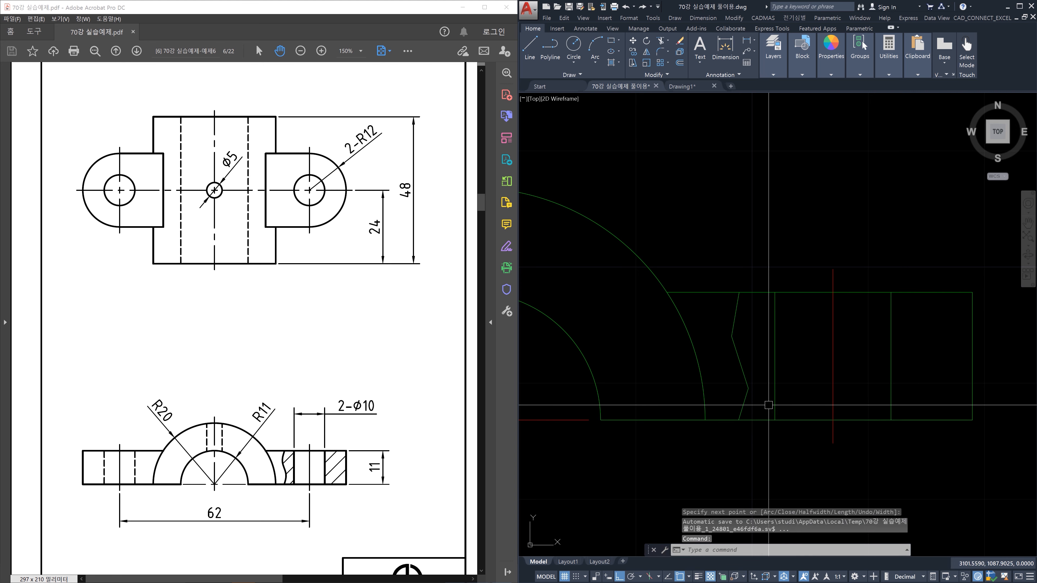
Convert the zigzag polyline in the right lug into a smooth curve with the Spline option of polyline edit
double_click(743, 372)
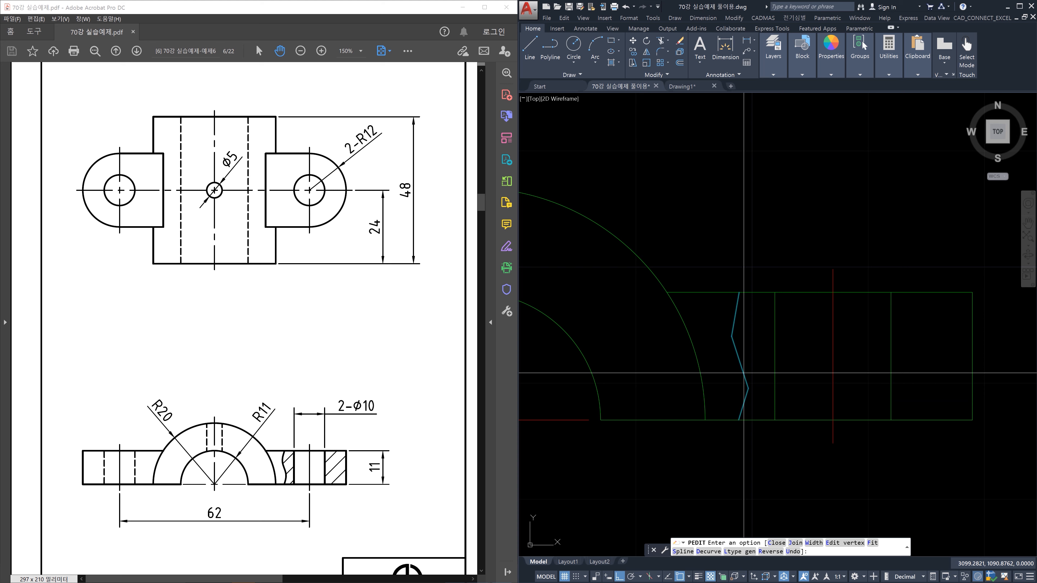
text(s)
key(Return)
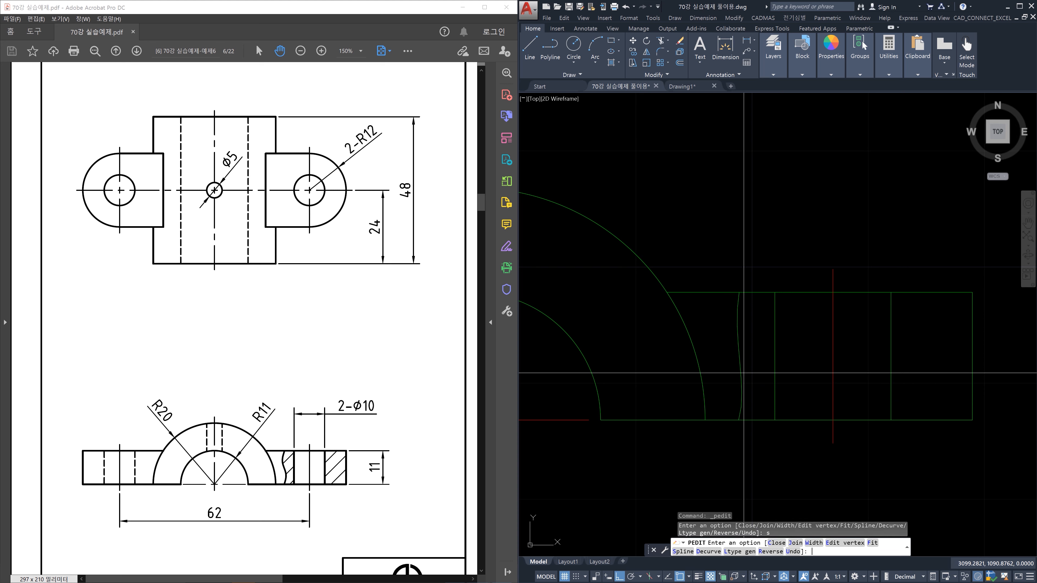
key(Return)
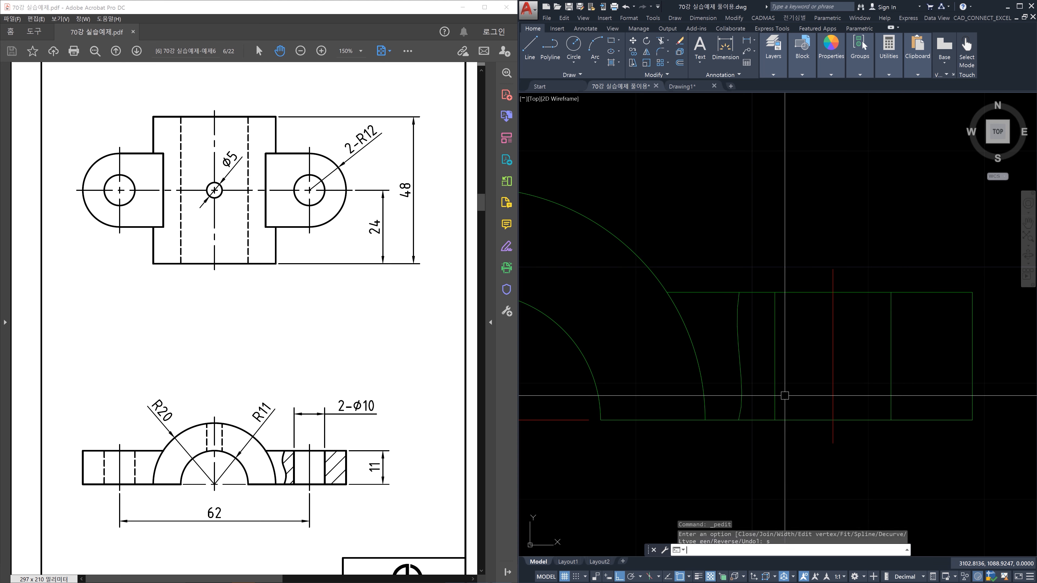
Stretch the break curve's two middle control points horizontally in opposite directions to deepen its wave
click(742, 388)
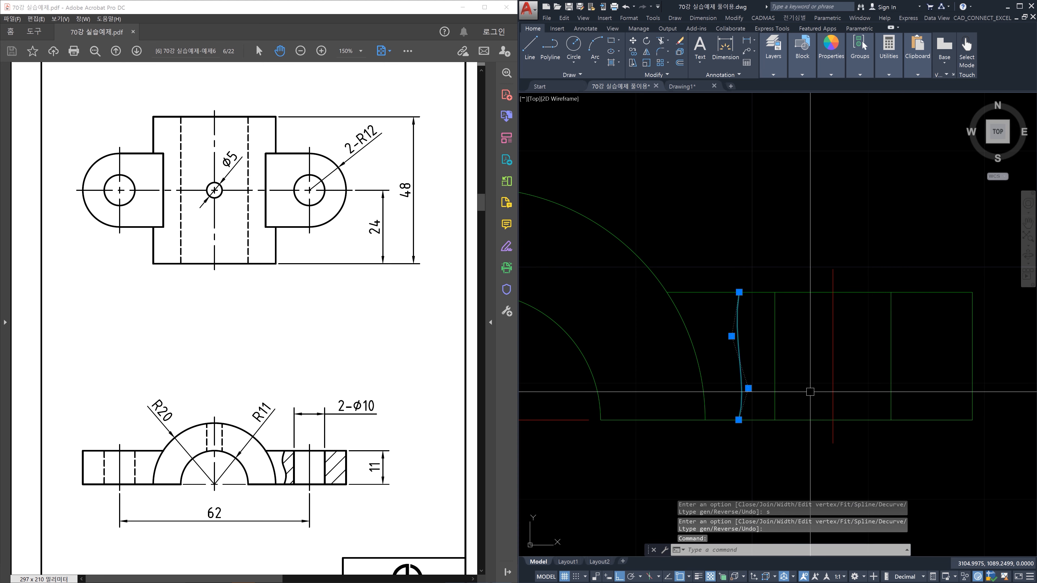
click(731, 336)
click(717, 336)
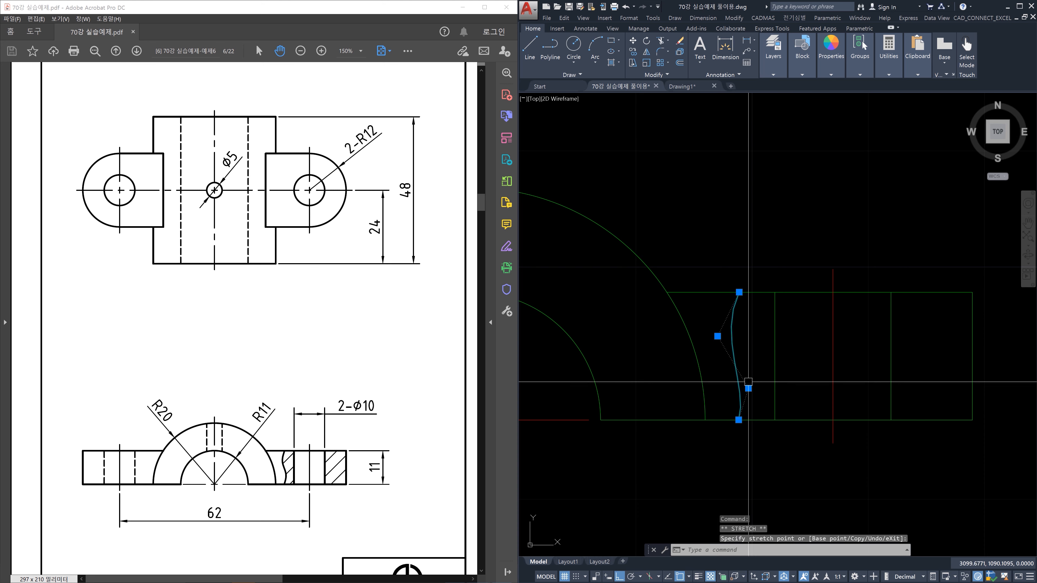
click(748, 387)
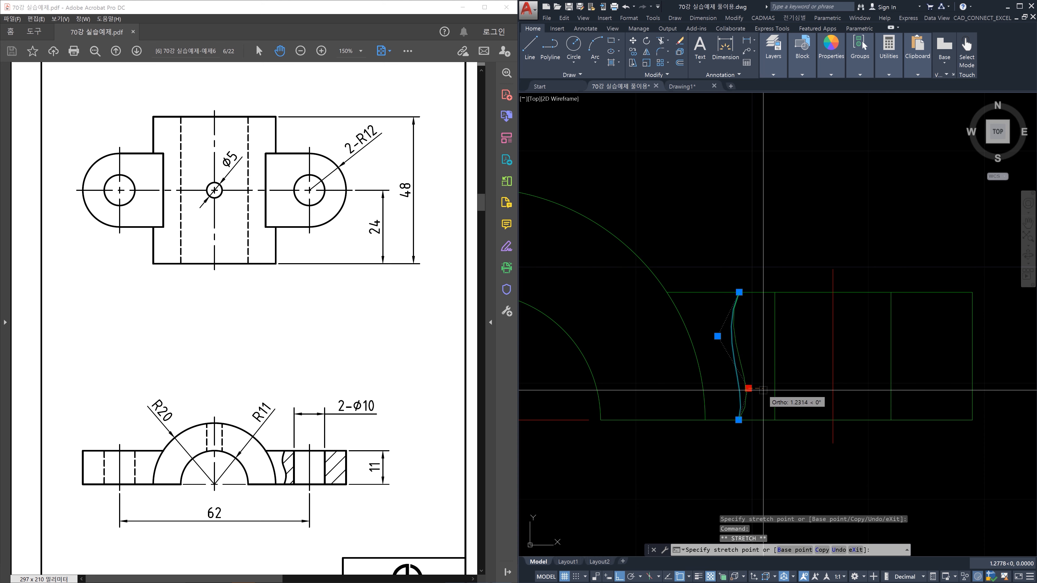
click(767, 388)
key(Escape)
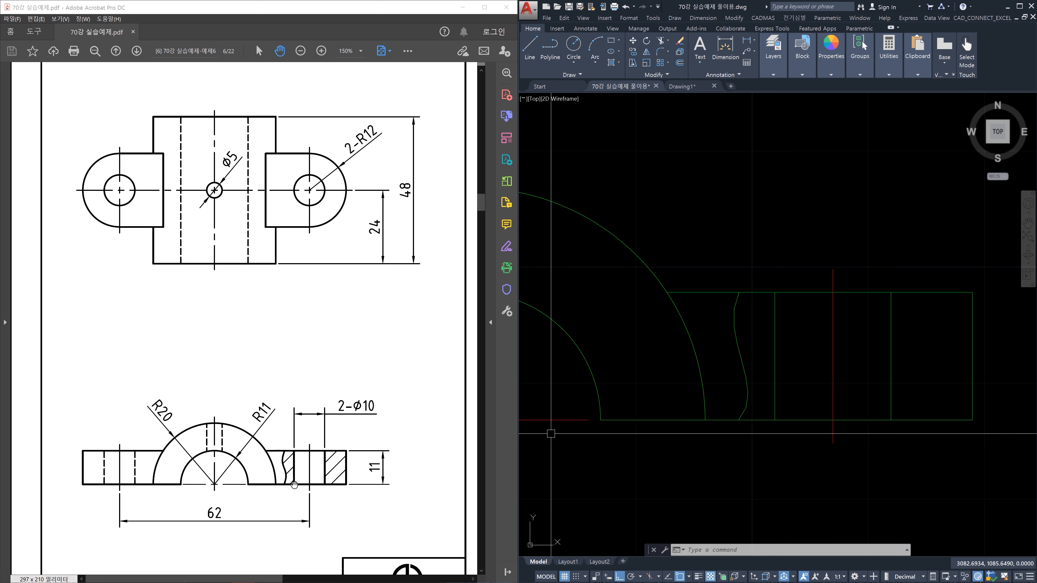
Erase the polyline break curve from the front view's right lug
click(742, 365)
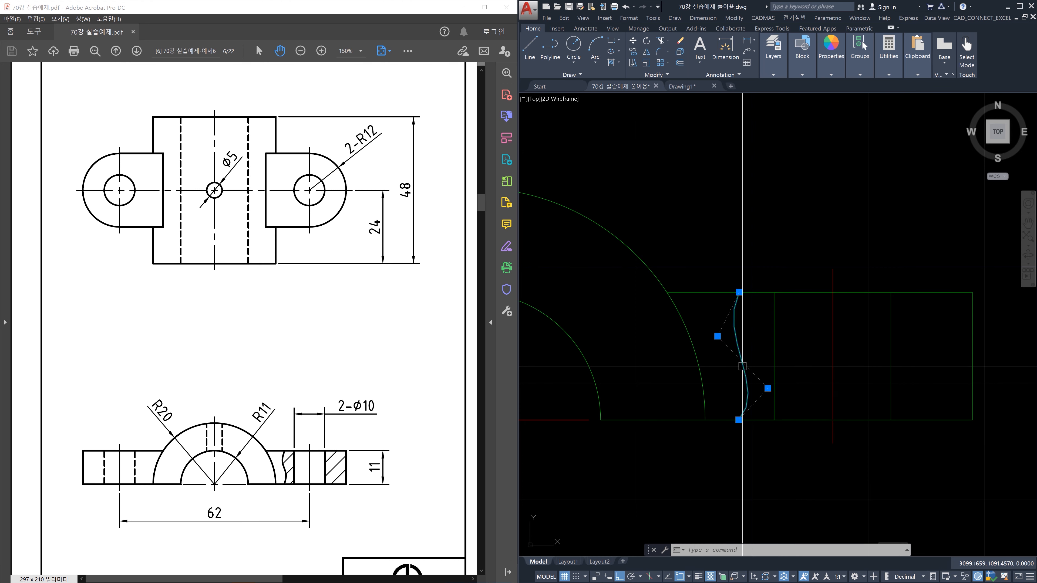
key(Delete)
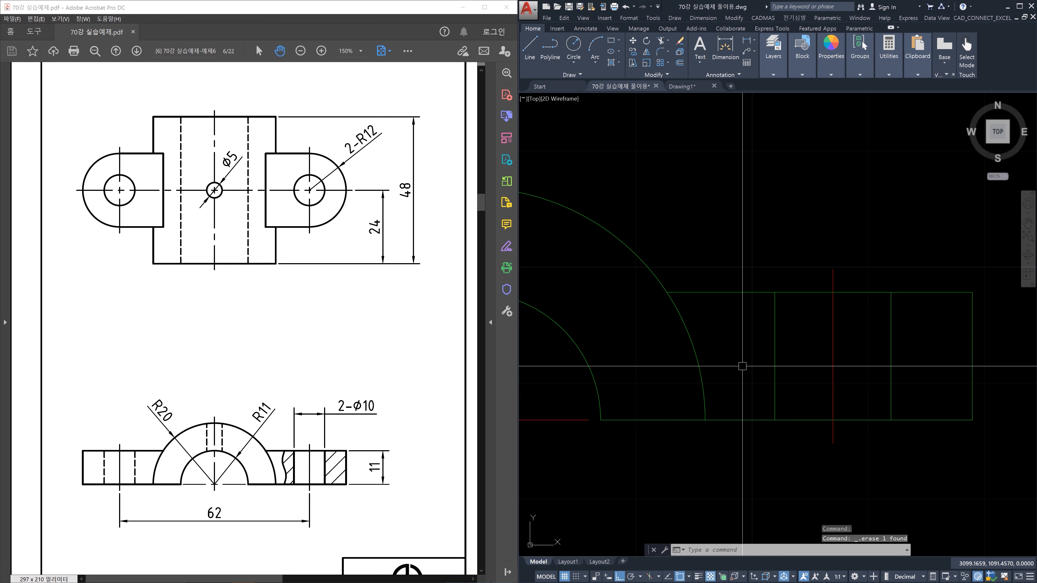
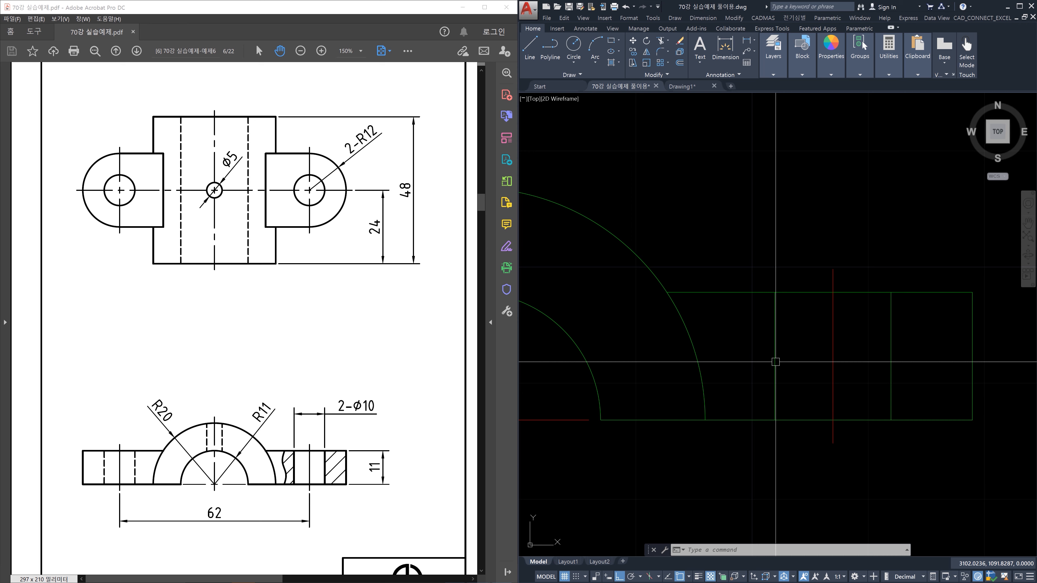
text(spline)
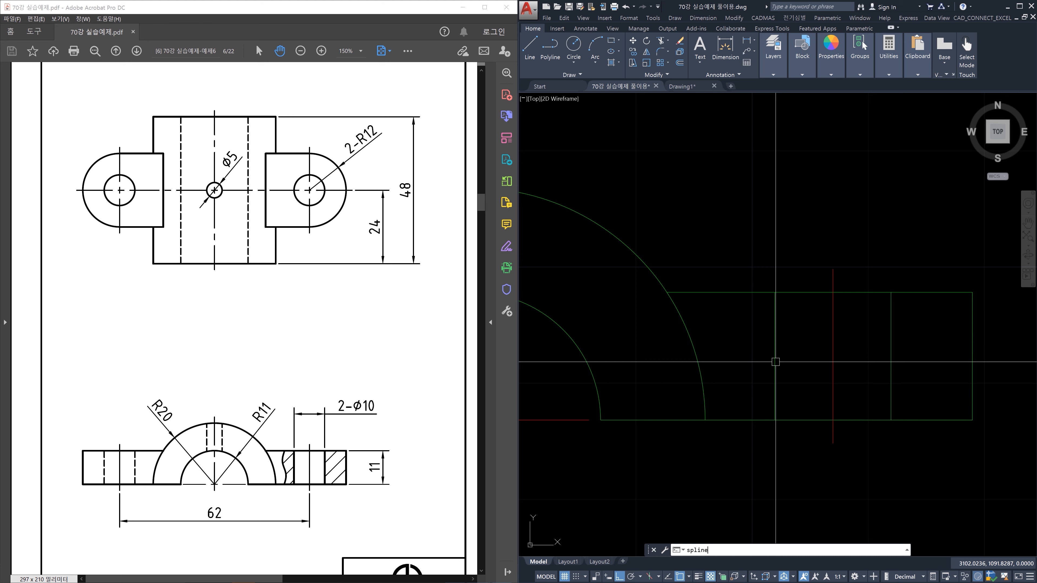
key(Return)
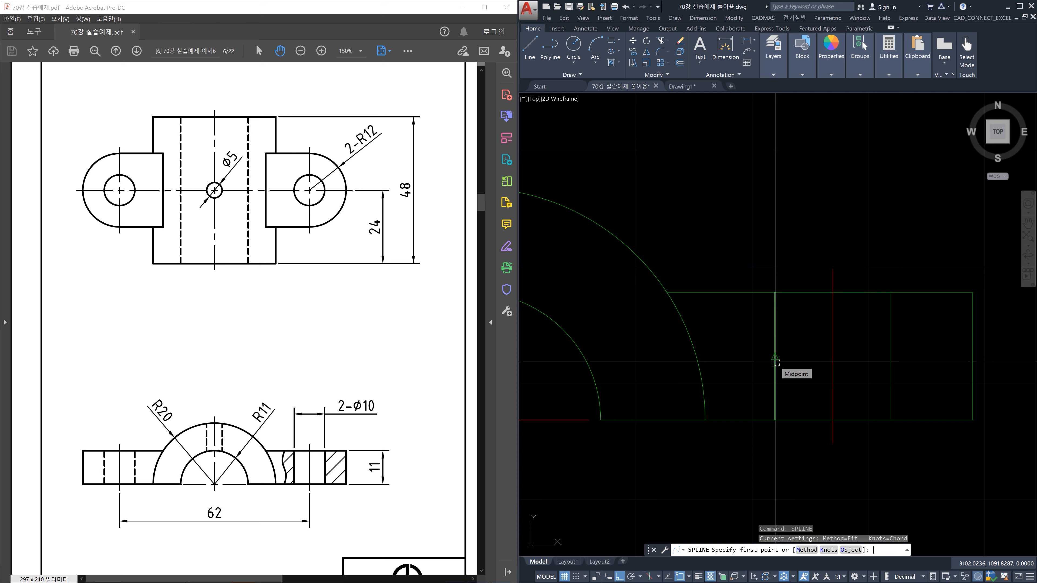
key(Escape)
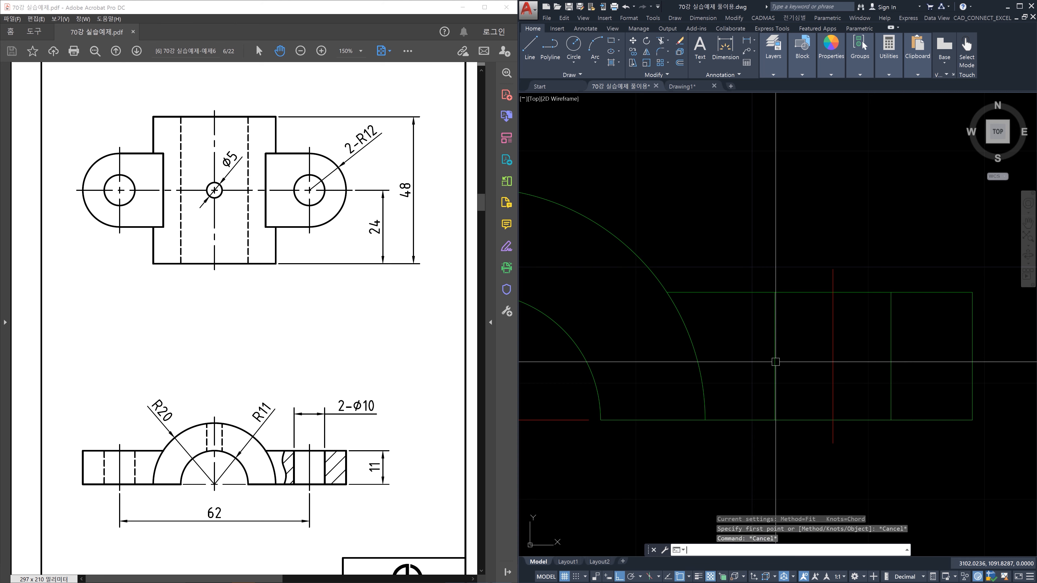
Draw a spline break curve in the right lug from its upper edge through two free points to its lower edge, with Nearest snaps at both ends
text(spl)
key(Return)
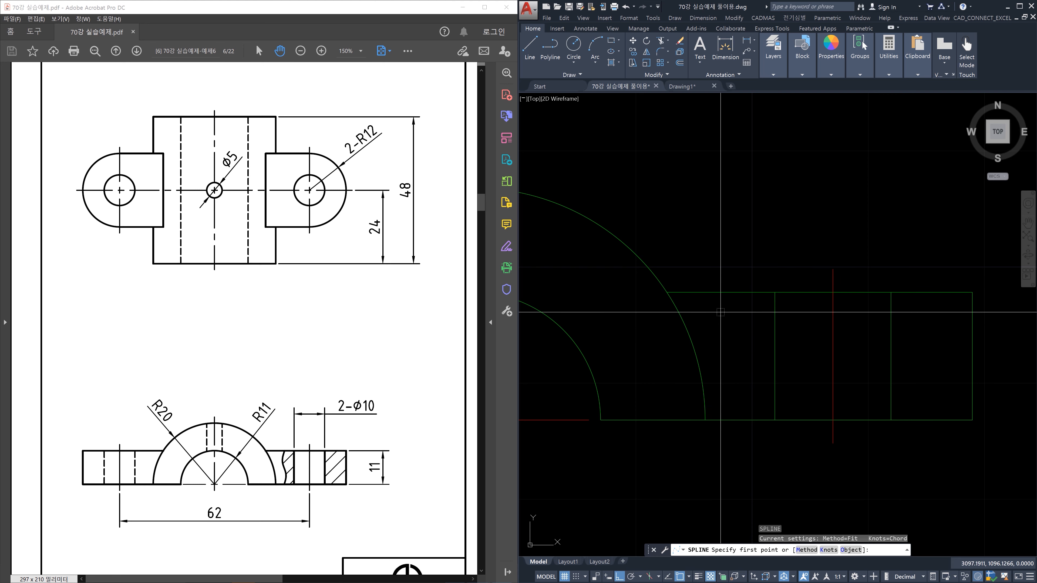
key(Return)
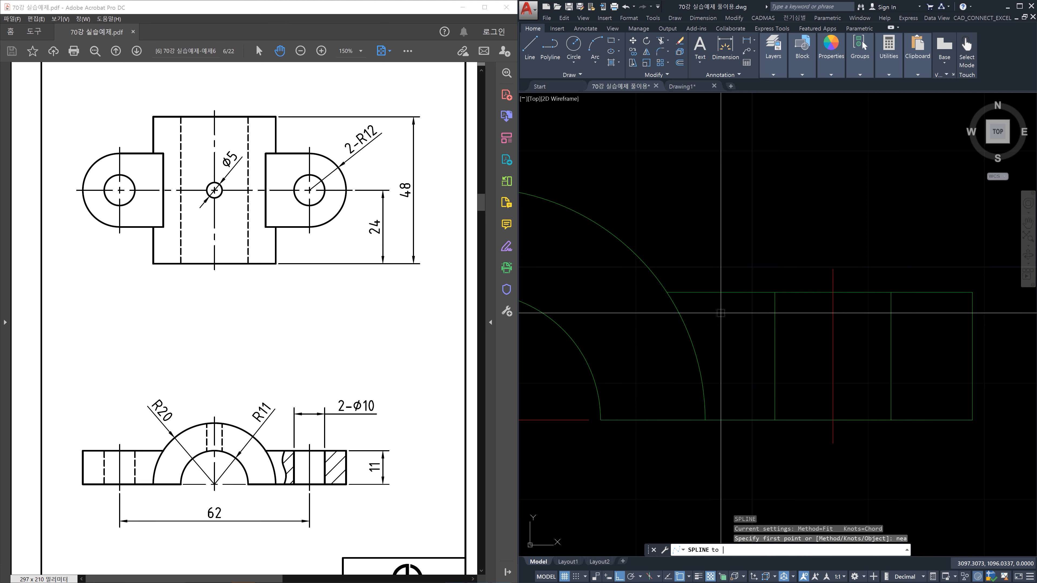
click(742, 292)
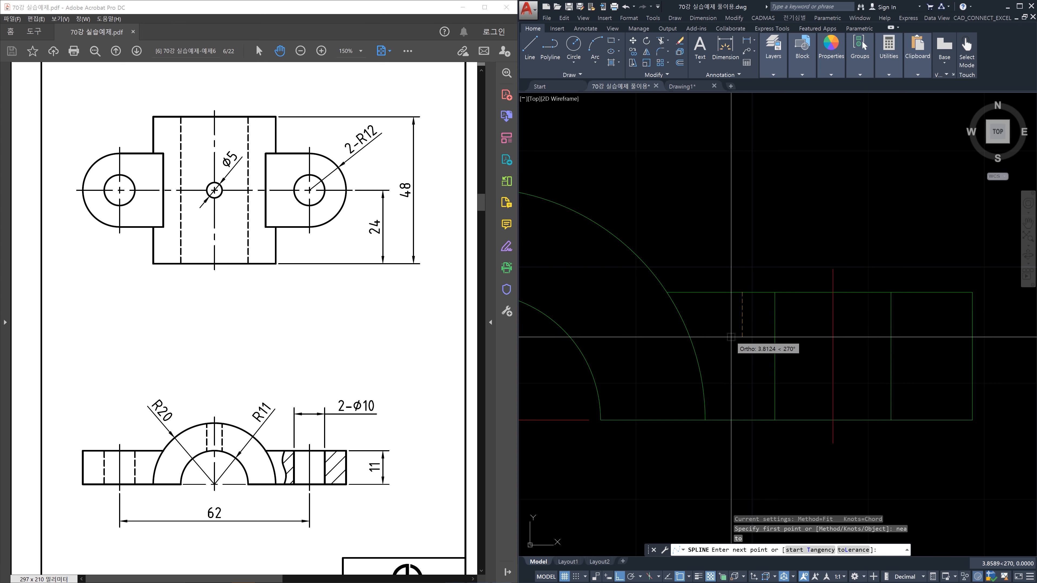
key(F8)
click(734, 330)
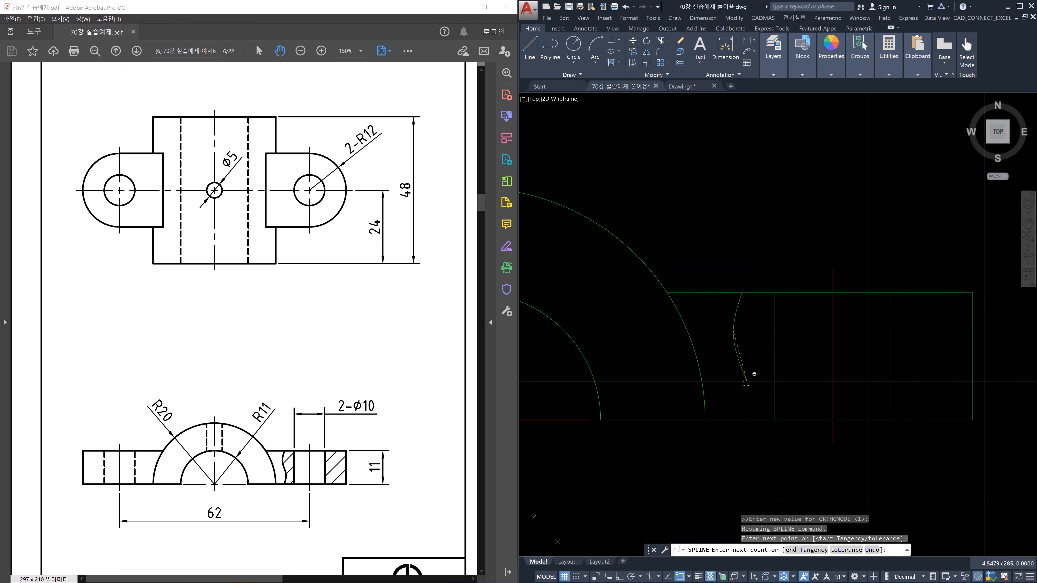
click(746, 371)
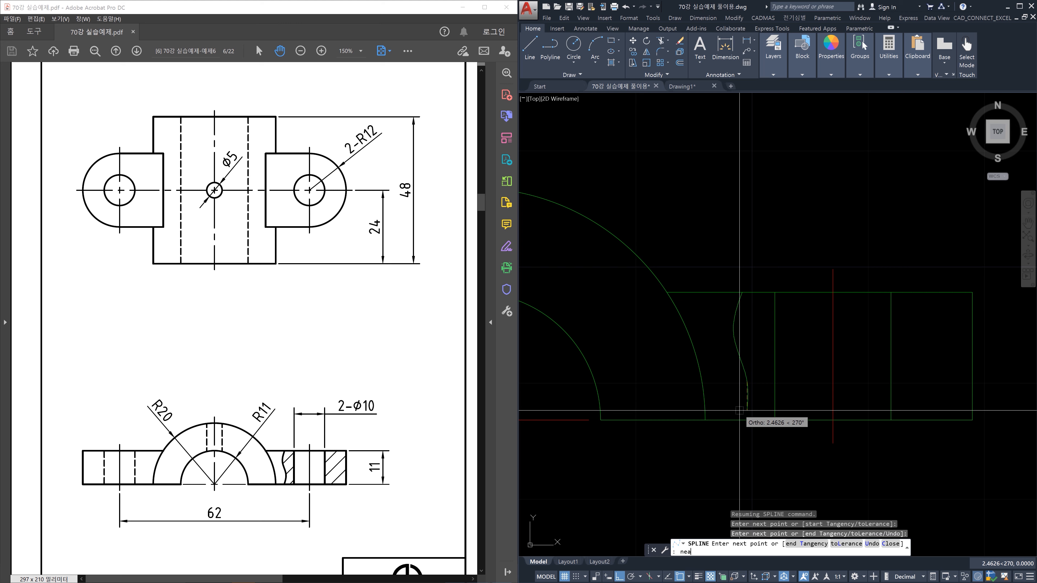
key(Return)
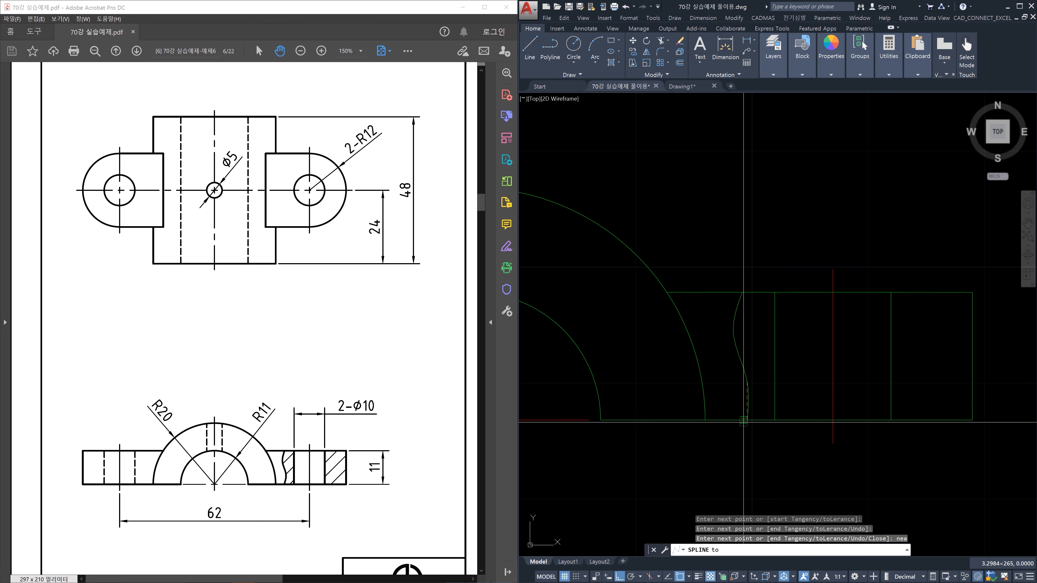
click(744, 421)
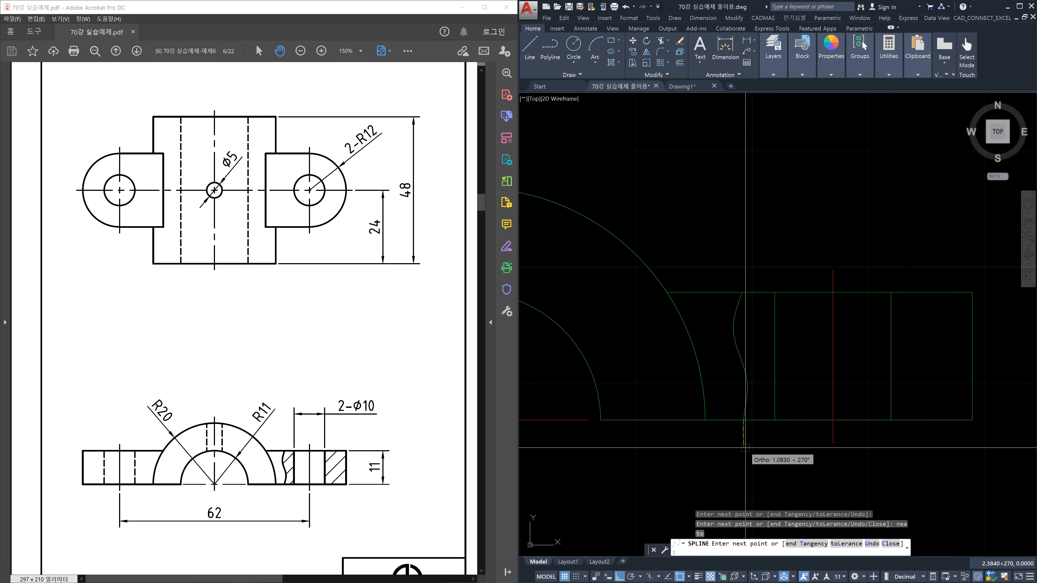
key(Return)
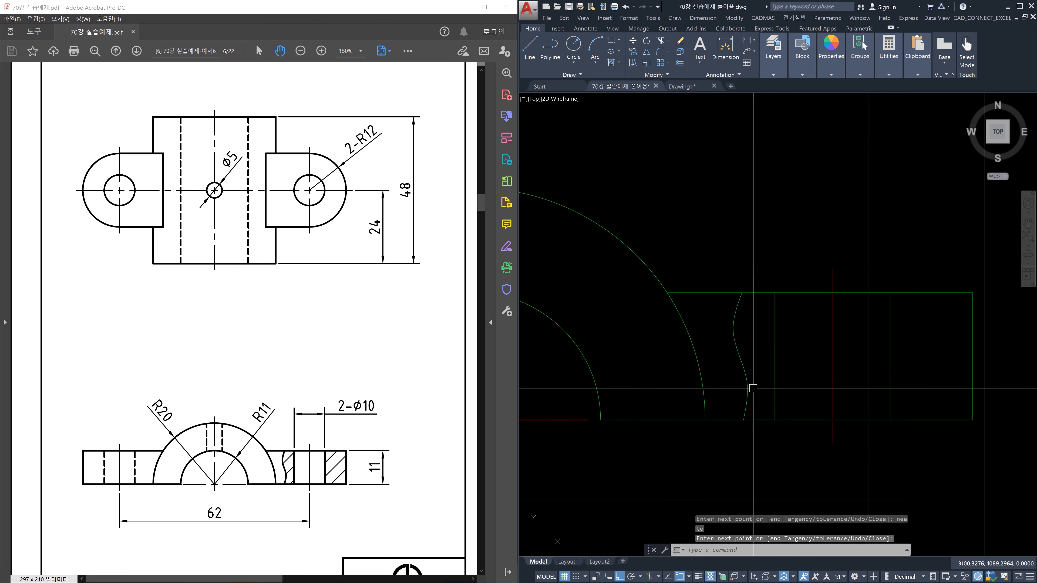
Erase the spline break curve from the front view's right lug
click(744, 379)
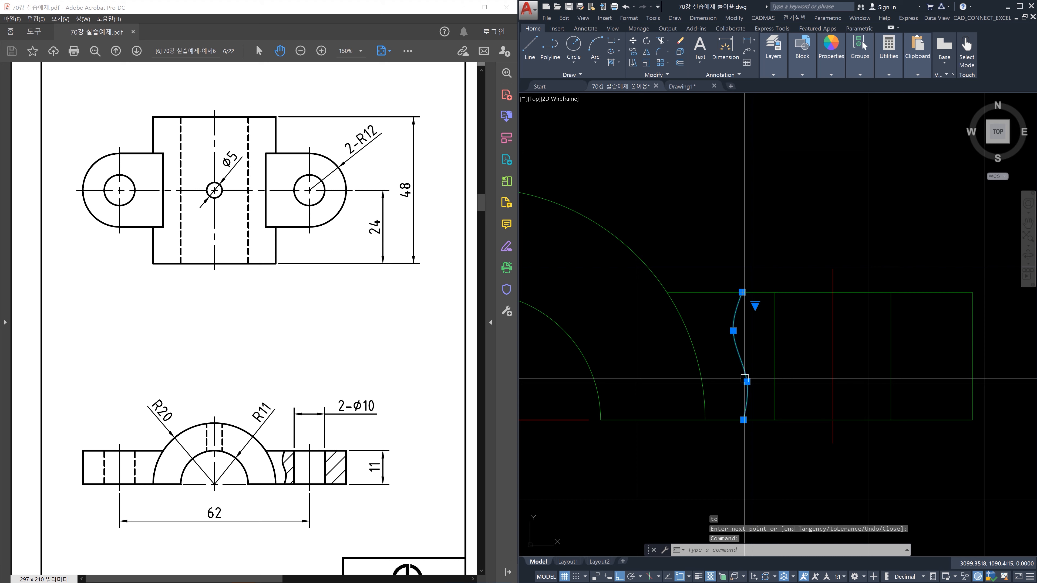
key(Delete)
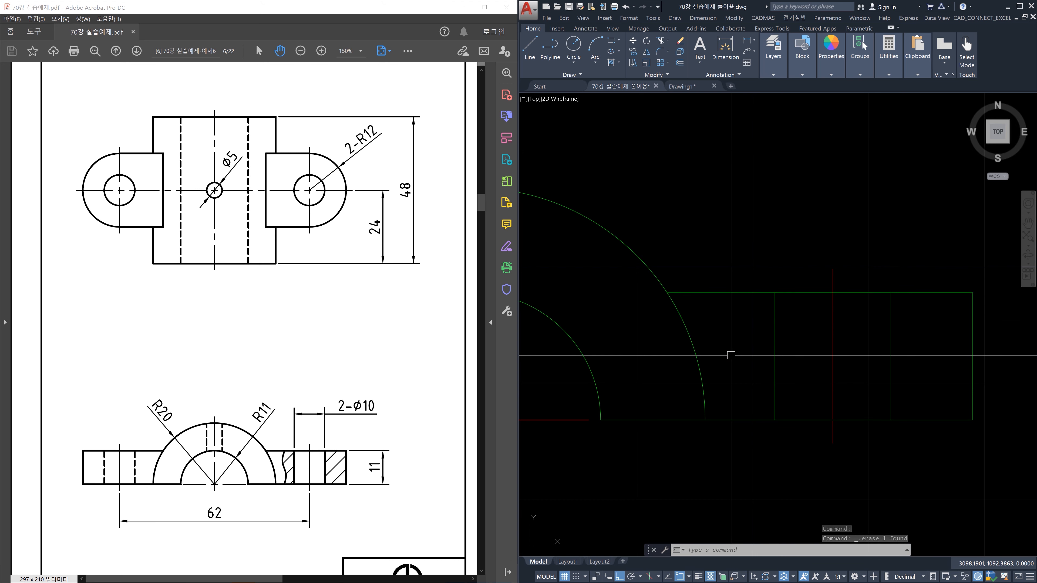
text(spl)
key(Return)
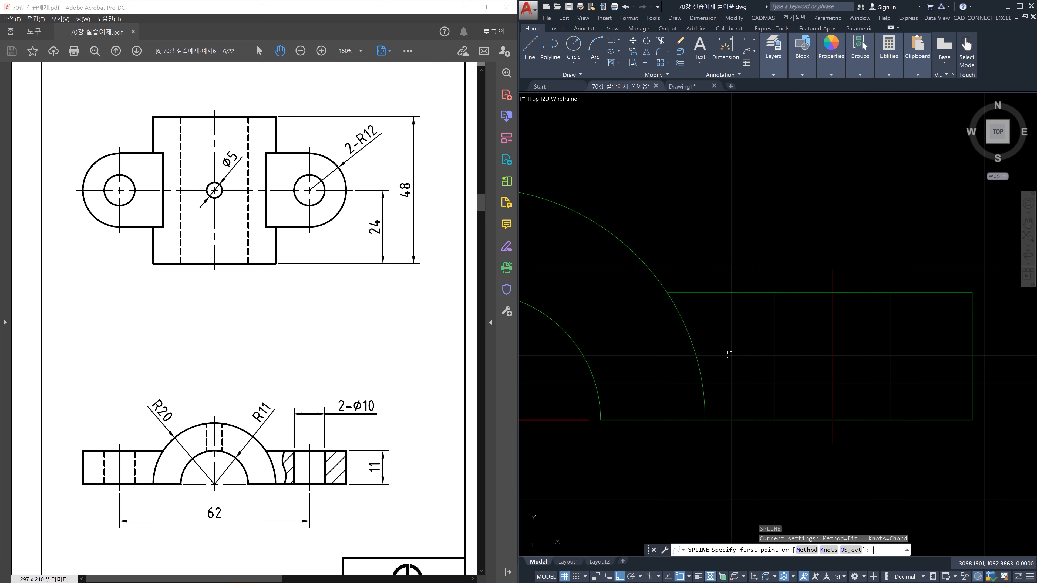
click(738, 295)
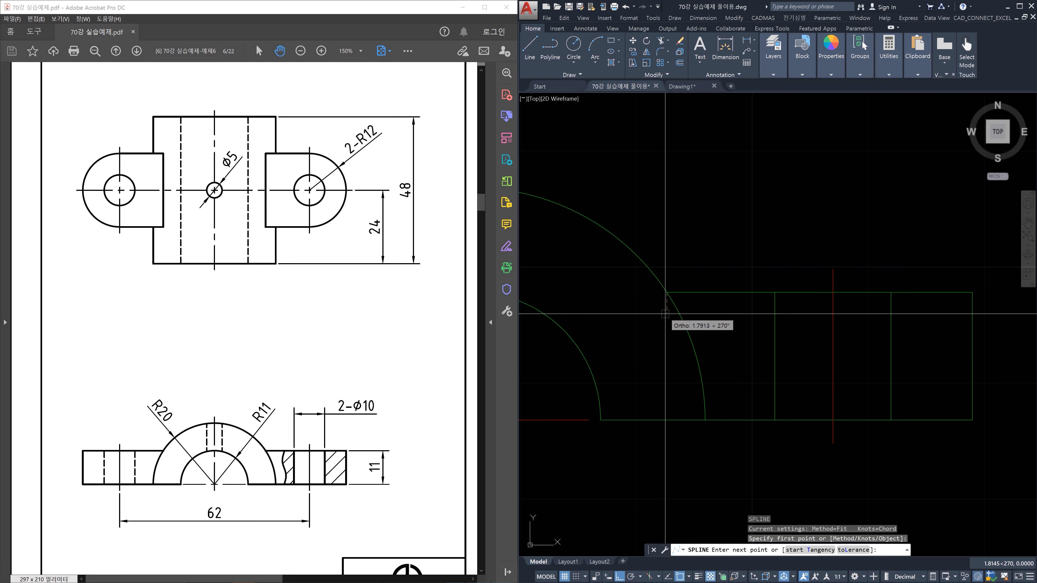
key(Escape)
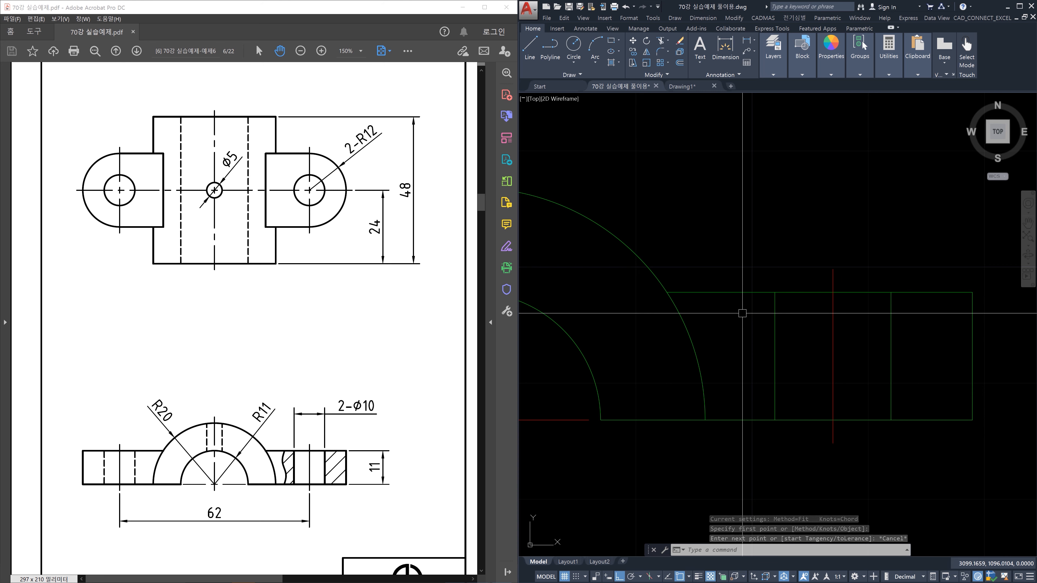
text(a)
key(Return)
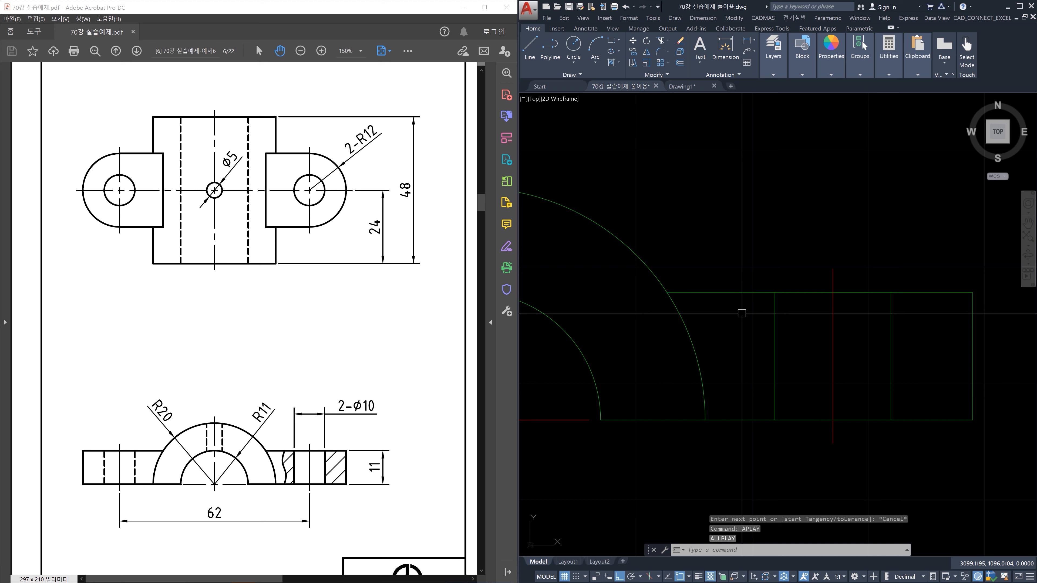
Draw a spline break curve with object snap off, placing its ends by eye on the lug's edges and two free points between
text(spl)
key(Return)
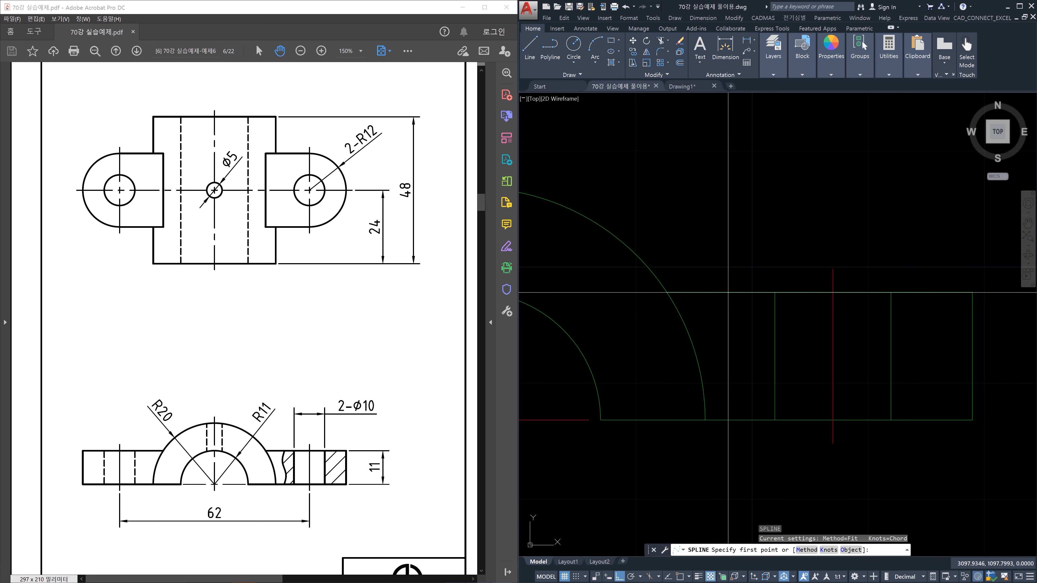
click(728, 292)
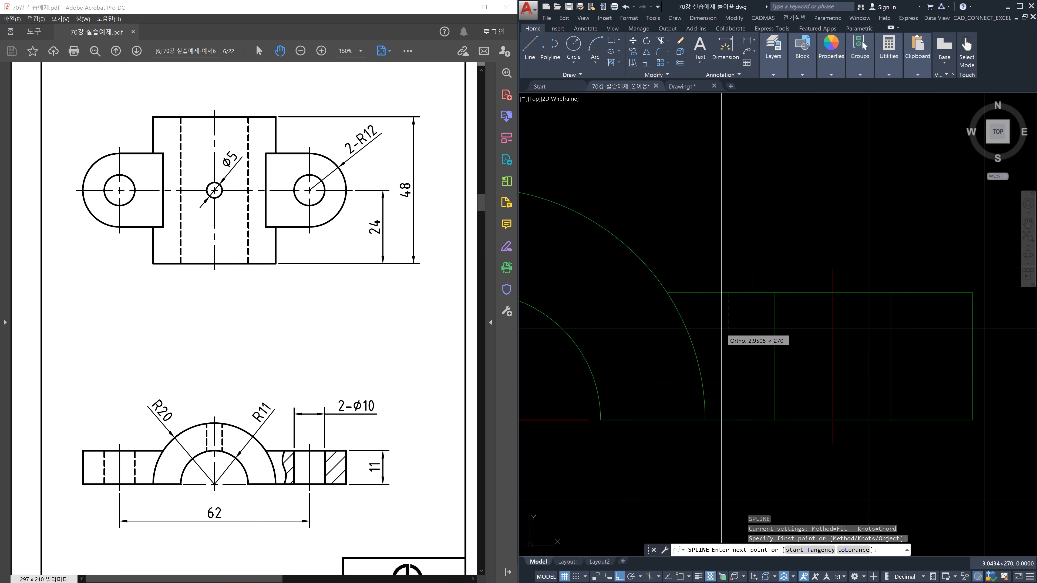
key(F8)
click(721, 339)
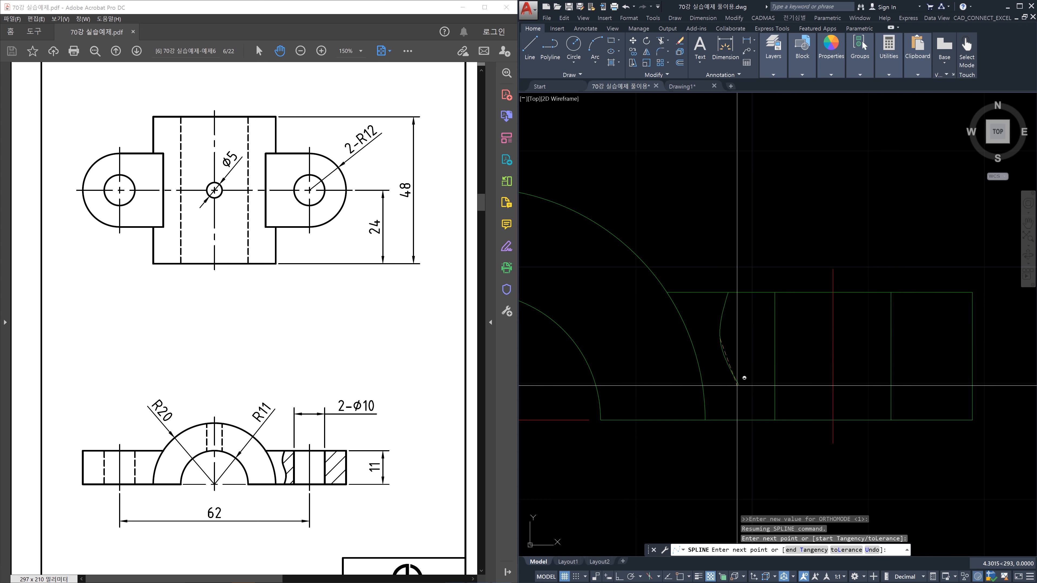
click(736, 387)
key(F8)
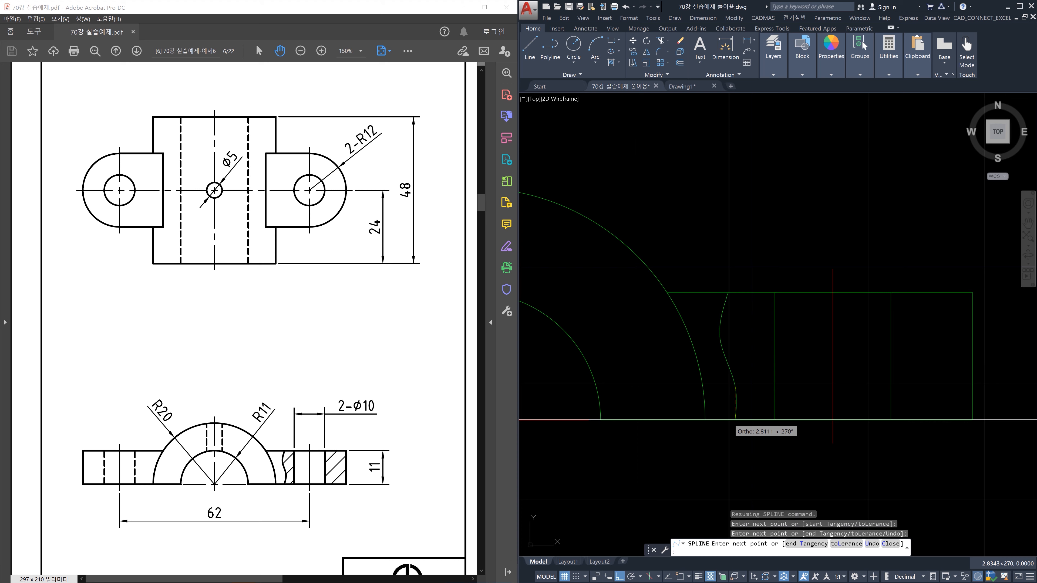
key(F8)
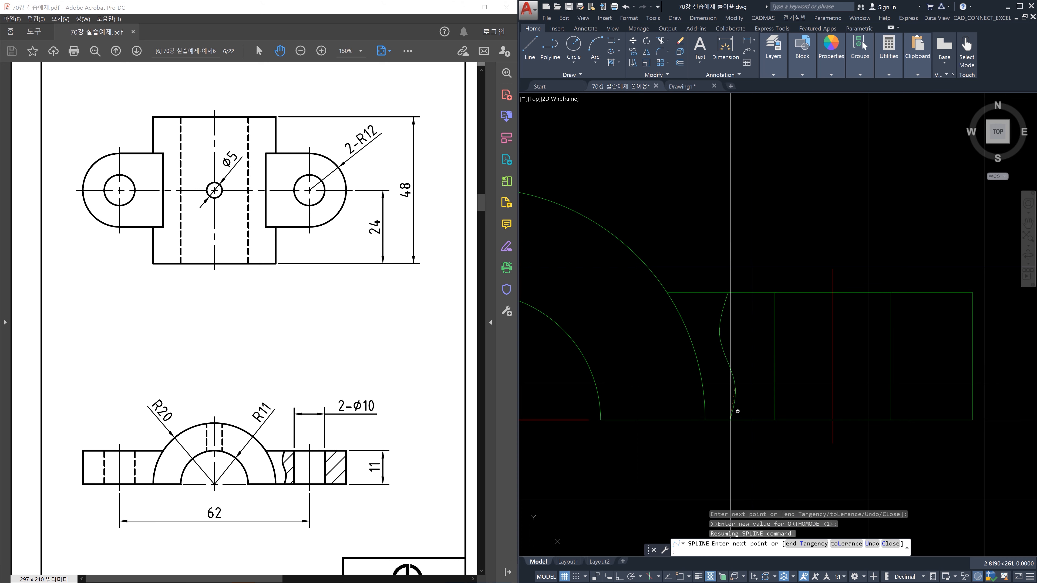
click(730, 419)
key(F8)
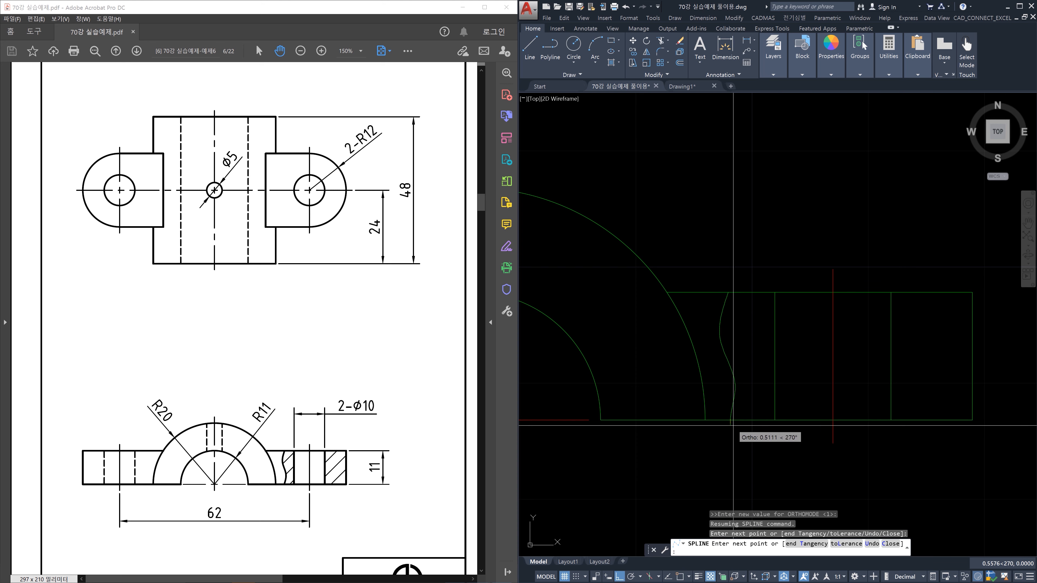
key(Return)
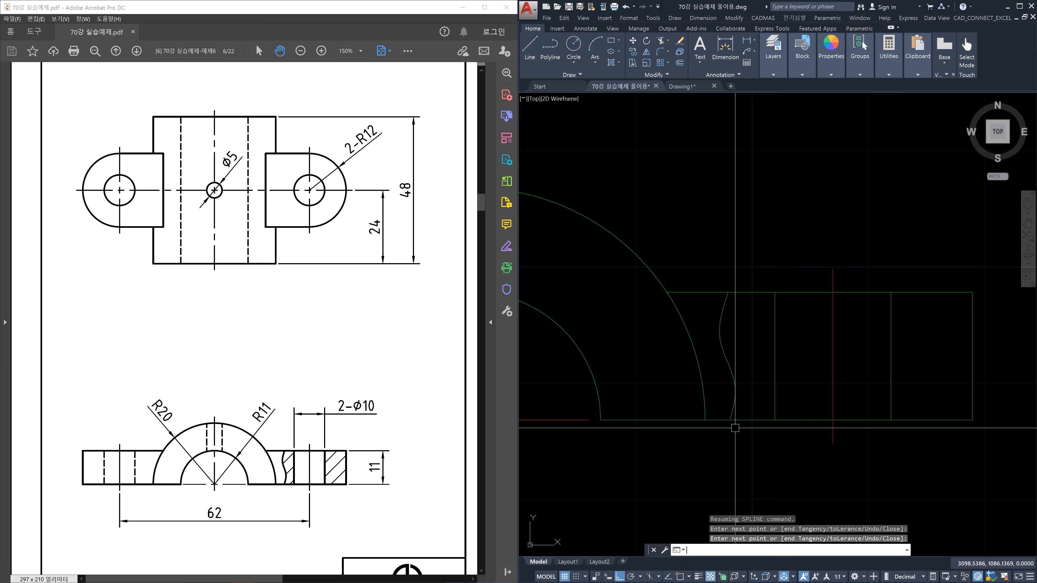
Check where the unsnapped spline's ends meet the right lug's edges and erase the spline
scroll(735, 428, up, 10)
scroll(777, 347, down, 4)
scroll(769, 165, up, 6)
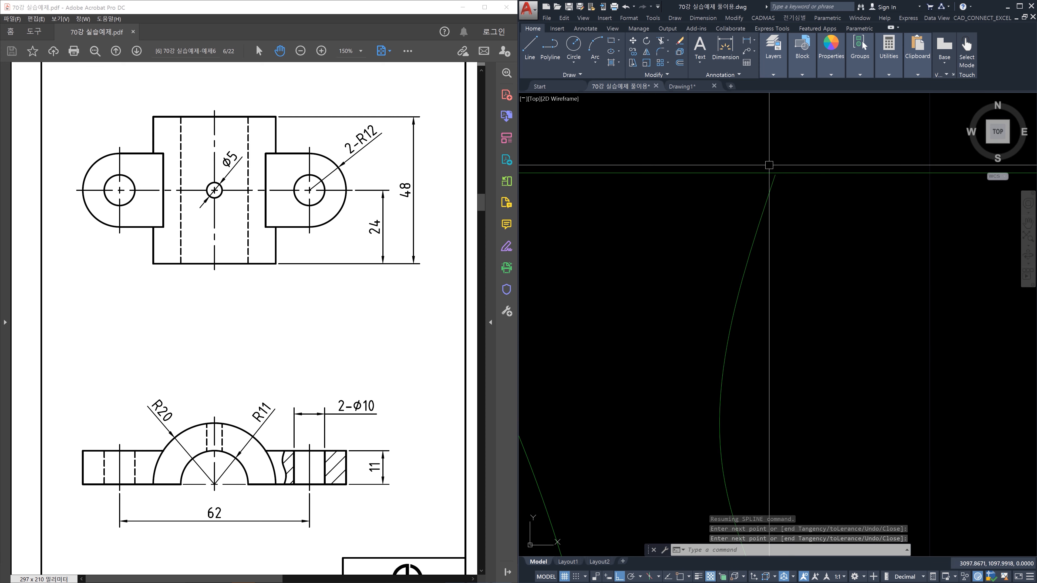
scroll(770, 169, up, 4)
scroll(771, 180, down, 5)
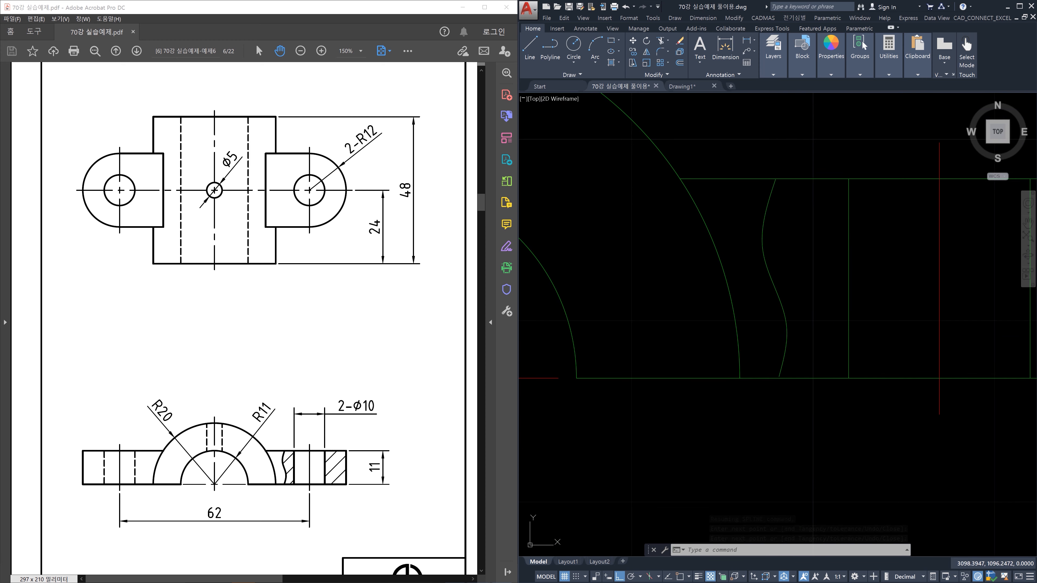
middle_drag(787, 220, 760, 301)
click(768, 301)
click(722, 298)
key(Delete)
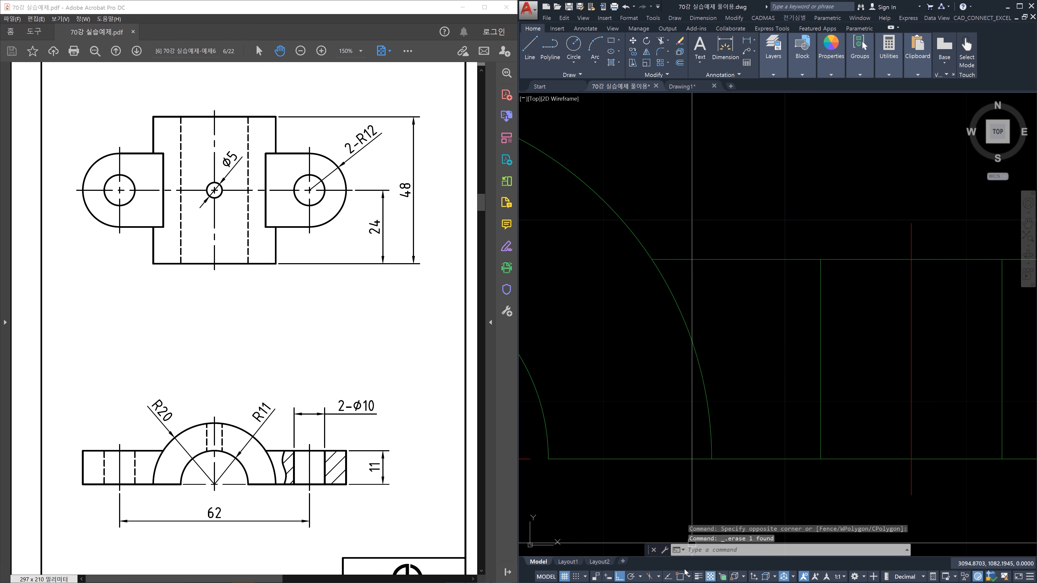
Turn object snap back on and start a spline for the right lug's break line
click(680, 576)
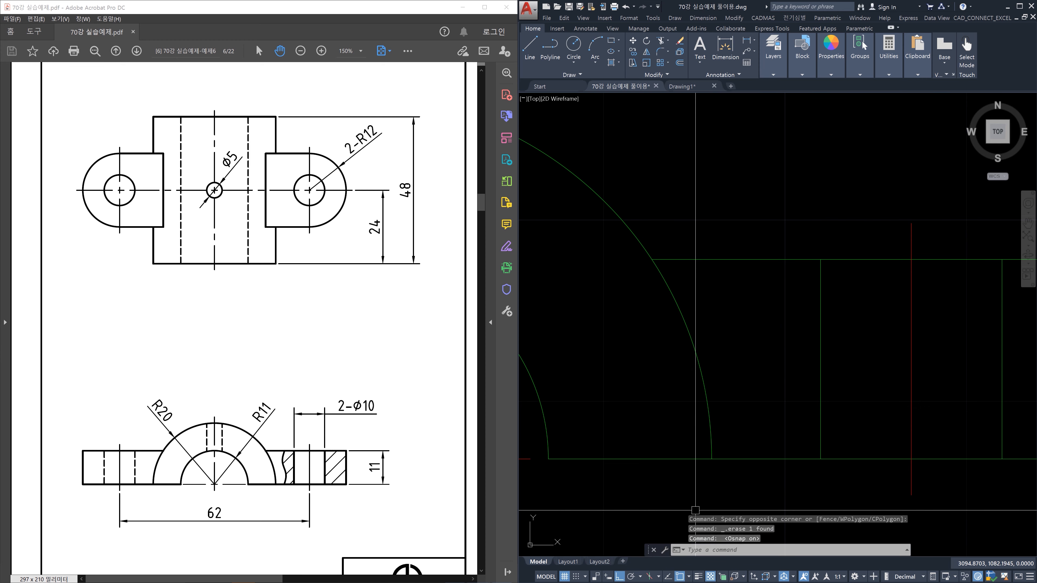
middle_drag(761, 334, 713, 380)
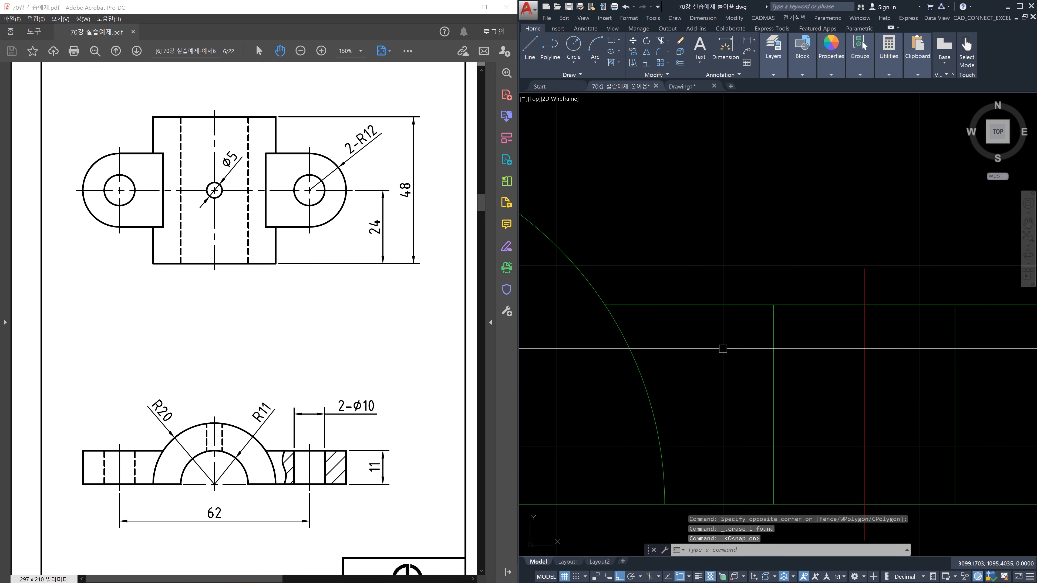
text(spl)
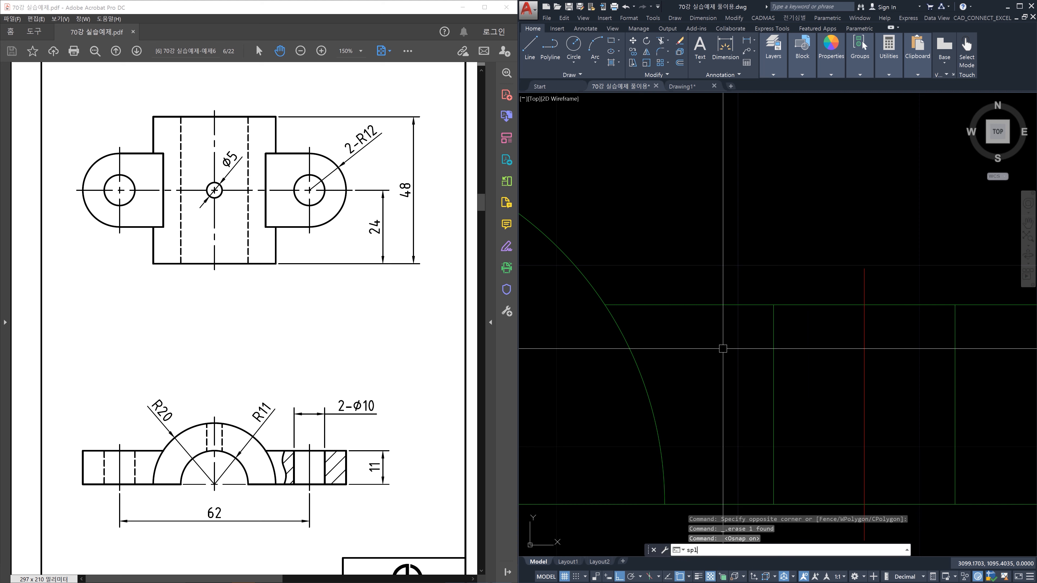
key(Return)
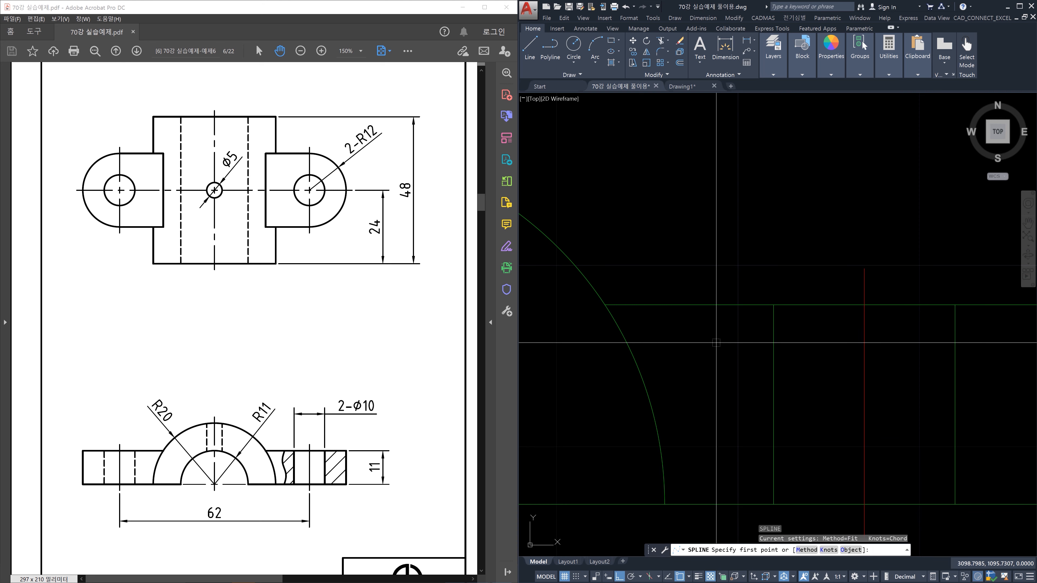
shift+right_click(716, 343)
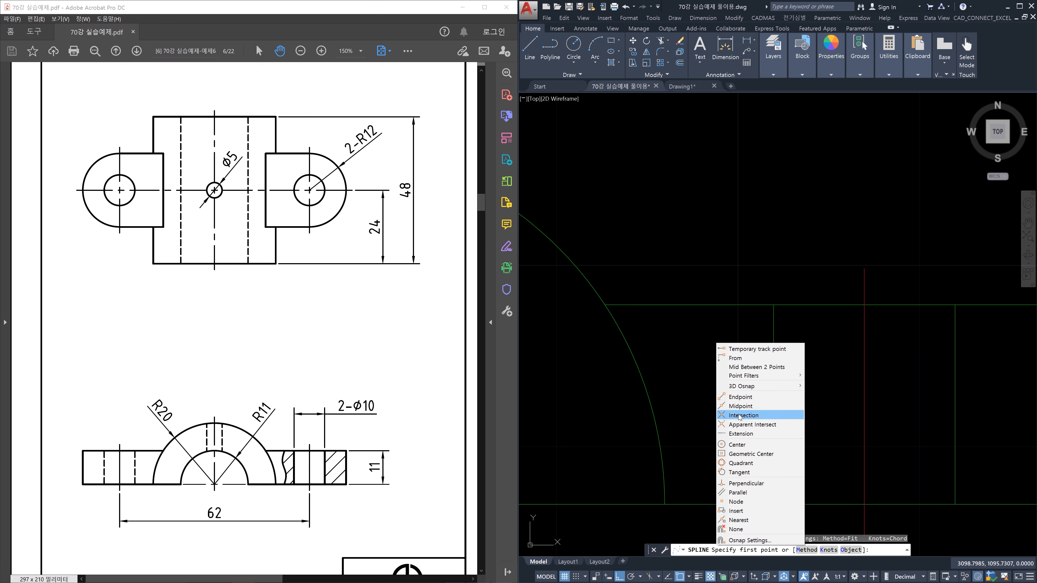
click(737, 510)
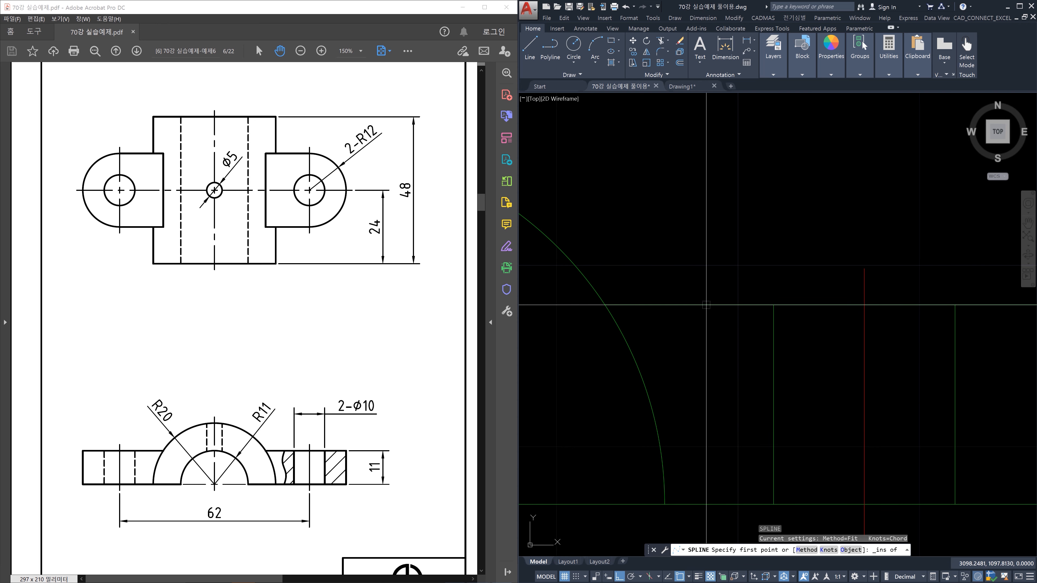
scroll(615, 268, down, 2)
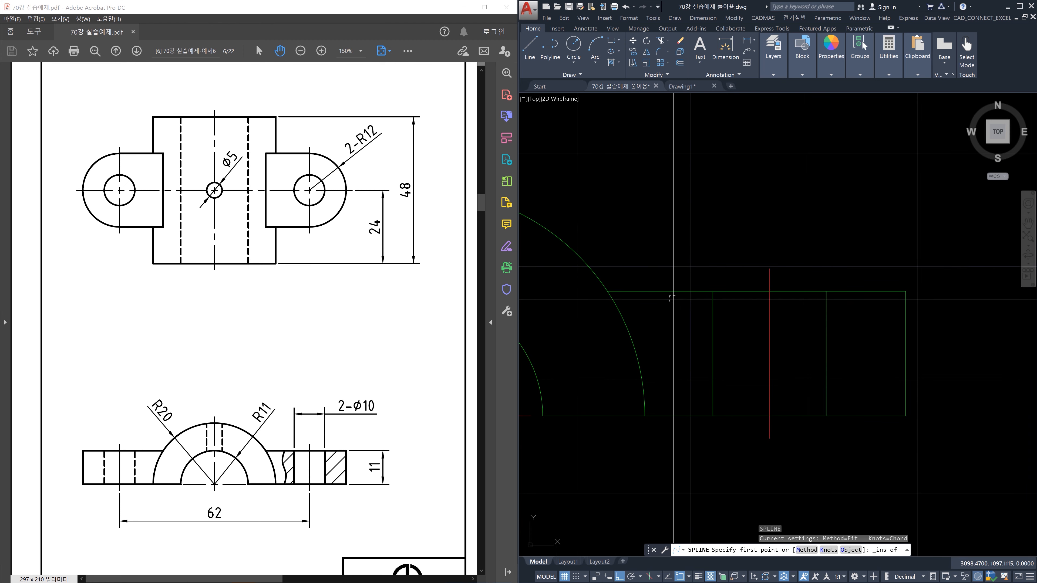
shift+right_click(678, 315)
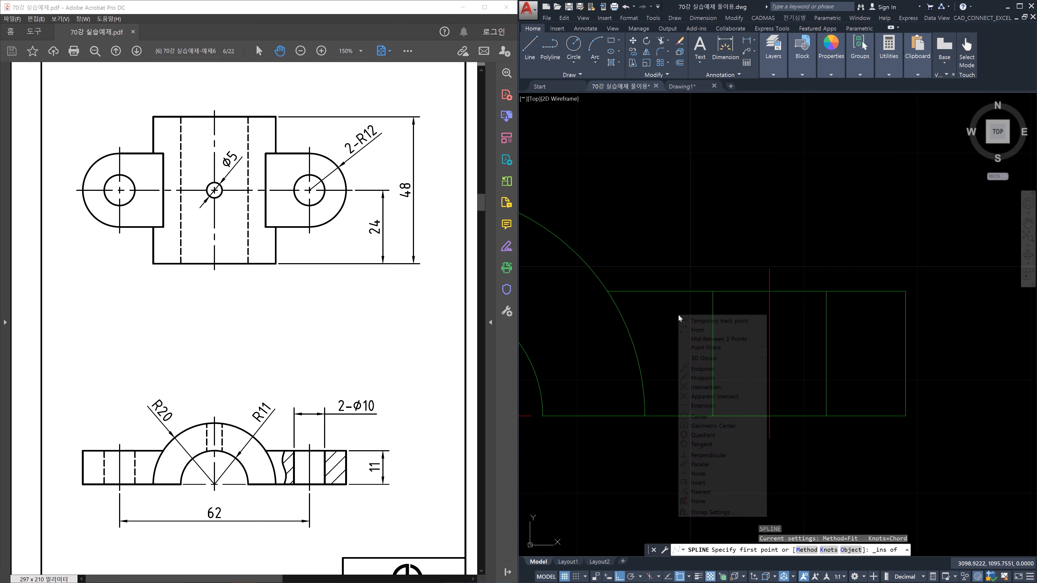
click(720, 492)
Draw the break spline between the lug's upper and lower edges with Nearest snaps at both ends, ortho off, and two free points between
shift+right_click(671, 332)
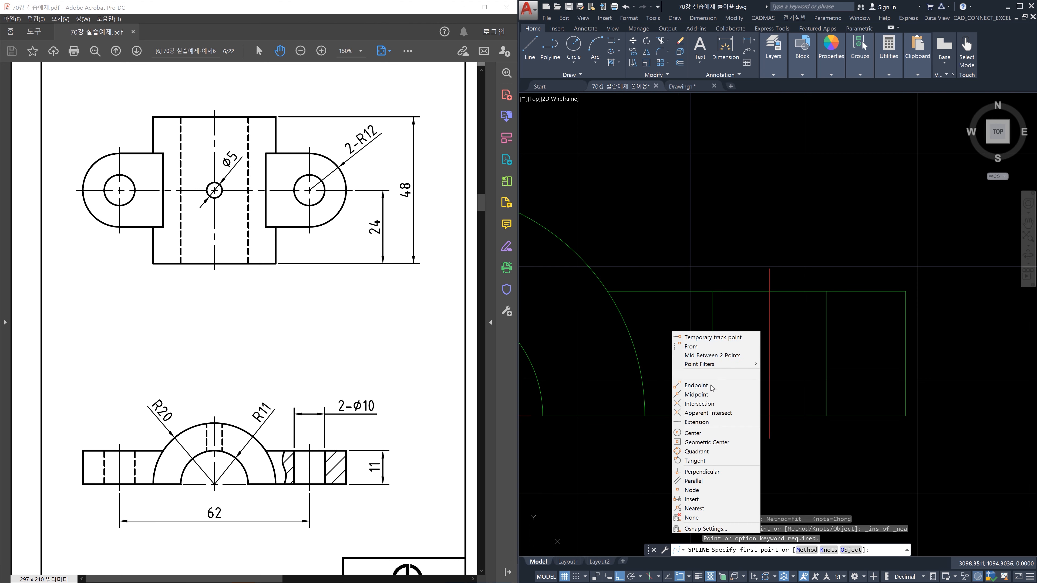
click(712, 510)
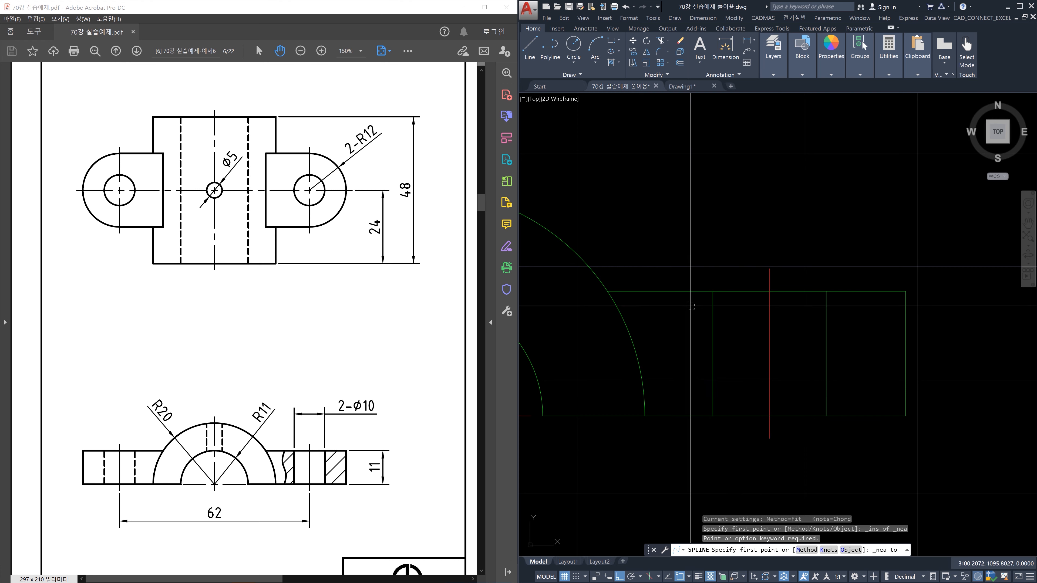
click(670, 292)
key(F8)
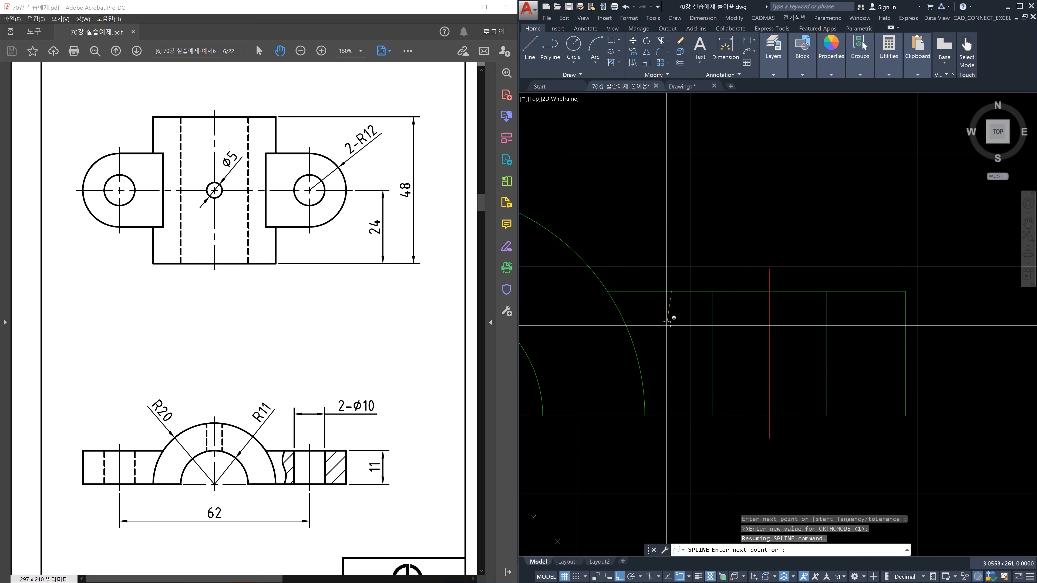
click(671, 312)
click(678, 384)
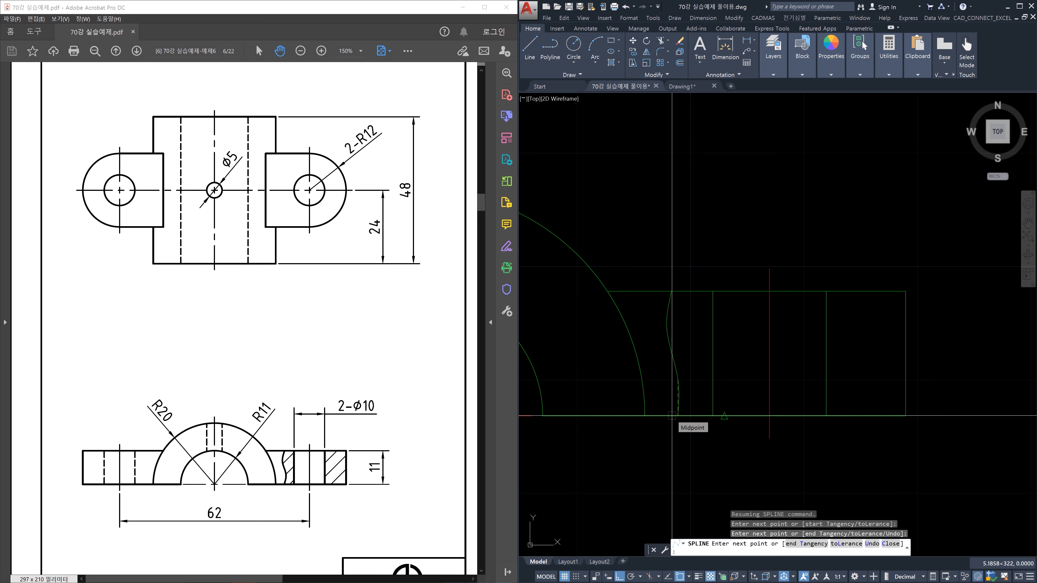
key(Return)
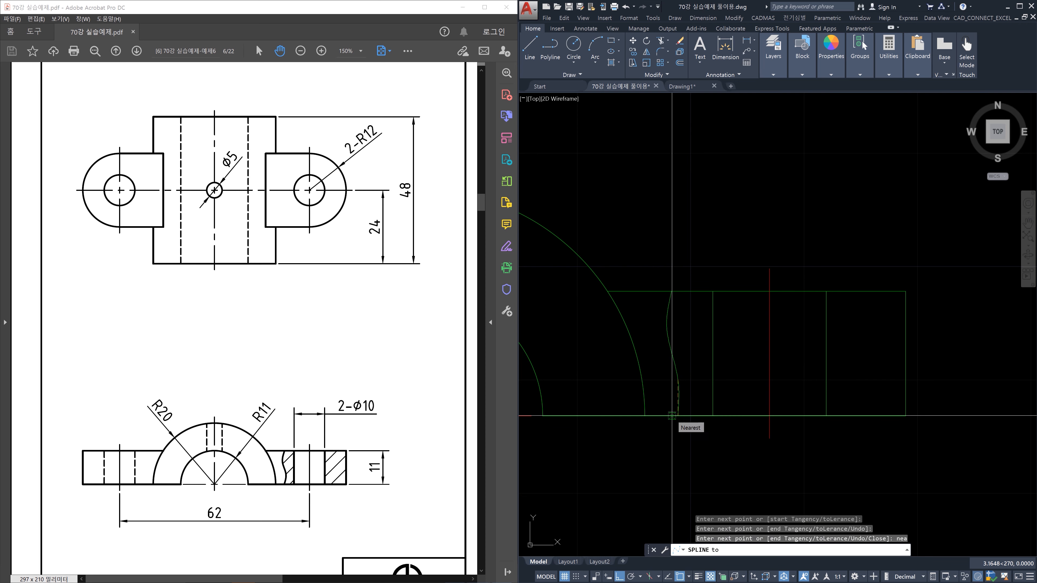
click(671, 415)
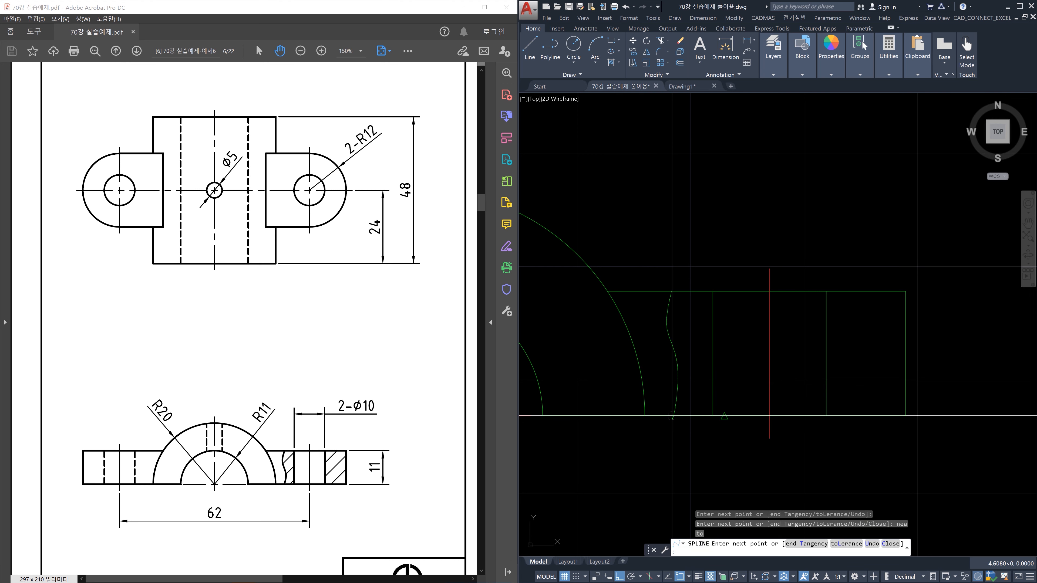
key(Return)
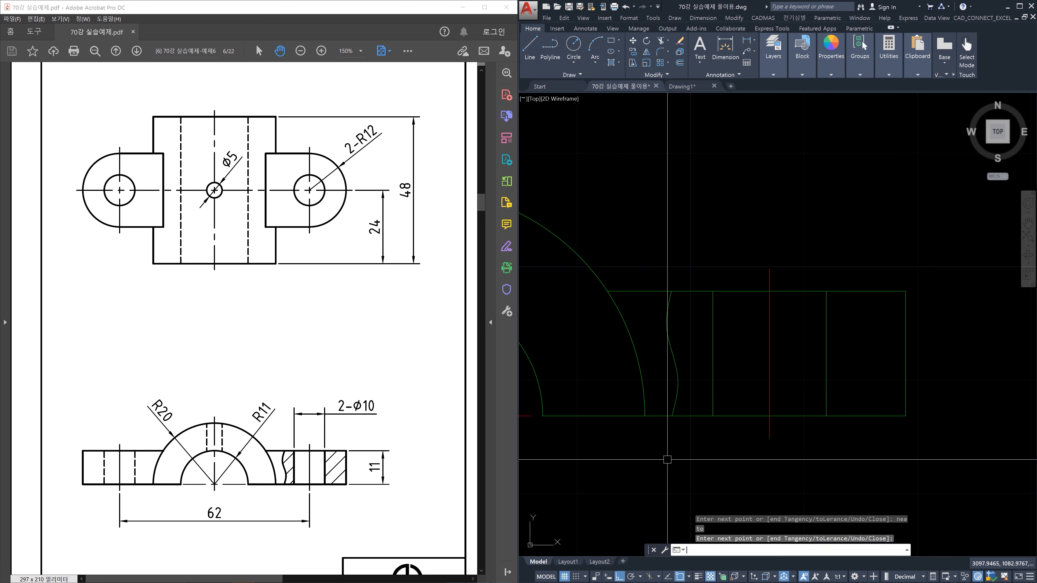
Examine the break spline and highlight the right lug's two hole edge lines, leaving nothing selected
scroll(792, 372, down, 3)
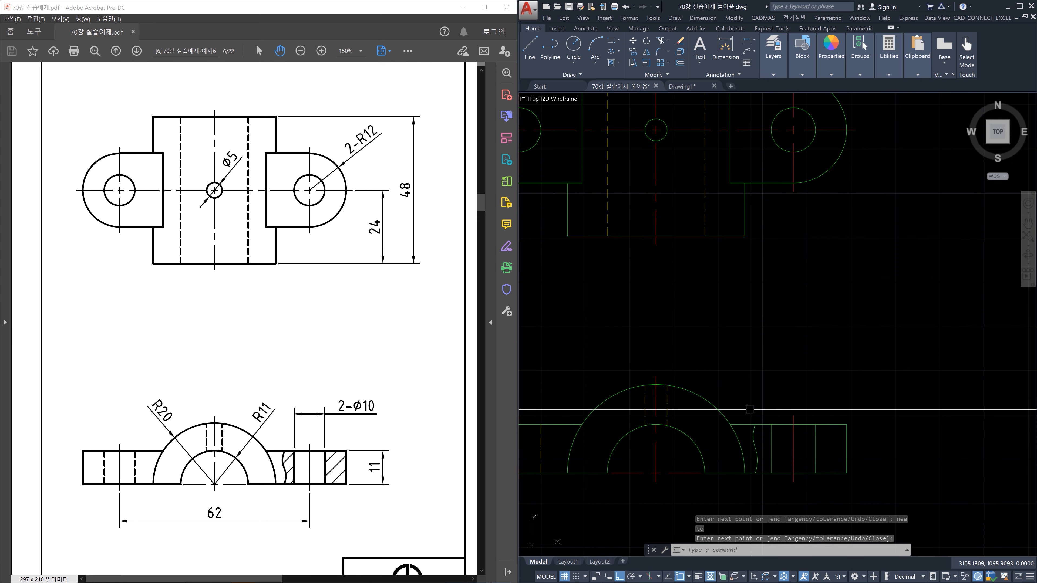
scroll(735, 396, up, 2)
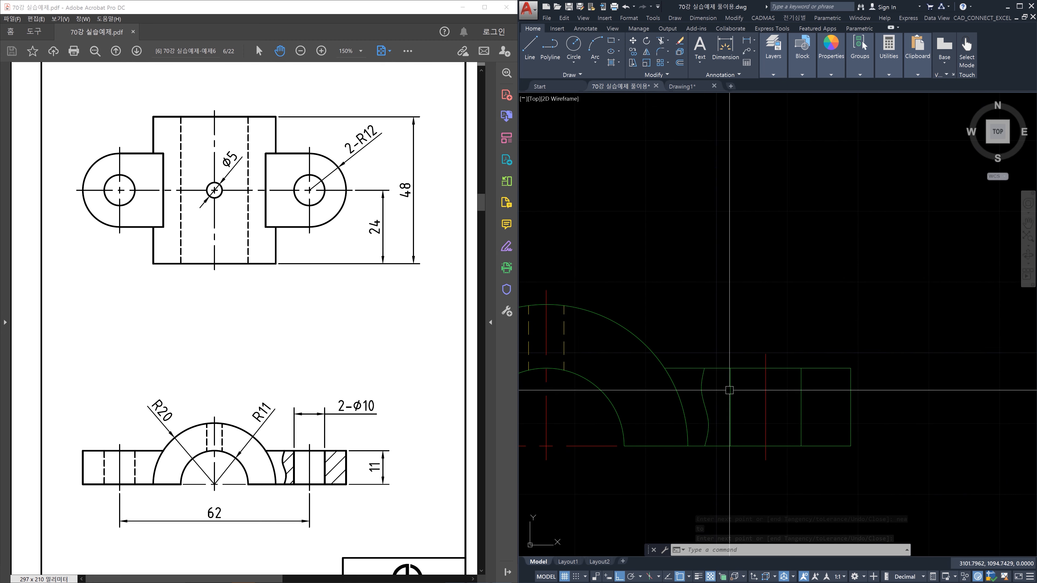
click(730, 390)
click(802, 402)
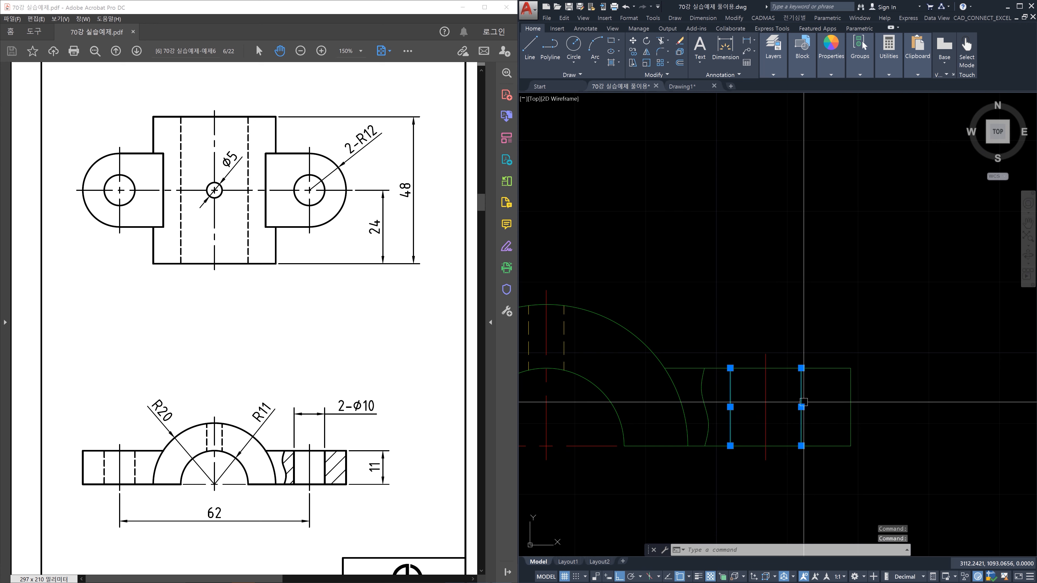
key(Escape)
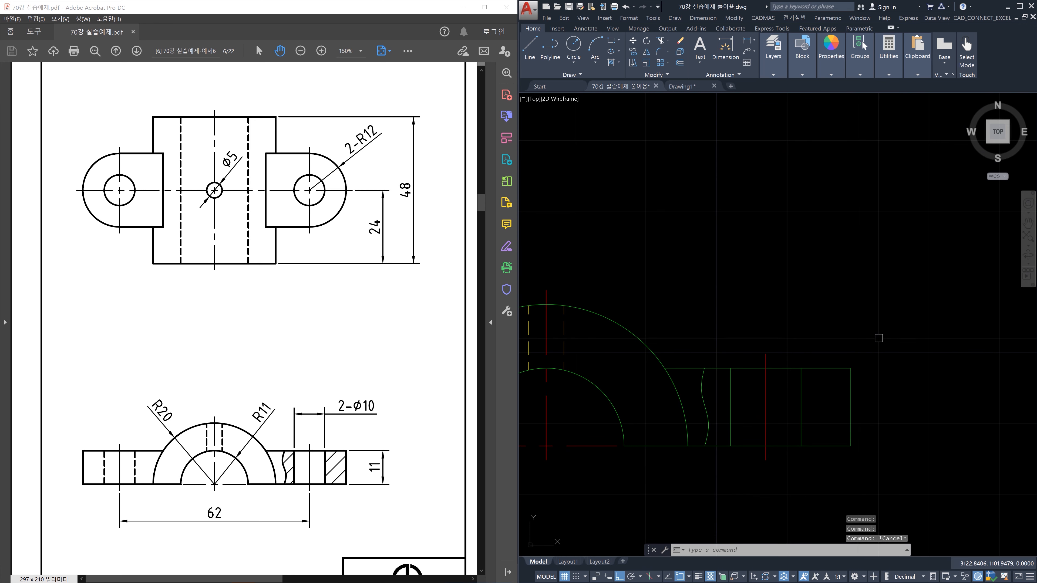
Switch to Drawing1 and view the 3D bracket in the Realistic visual style from a lower angle
click(684, 86)
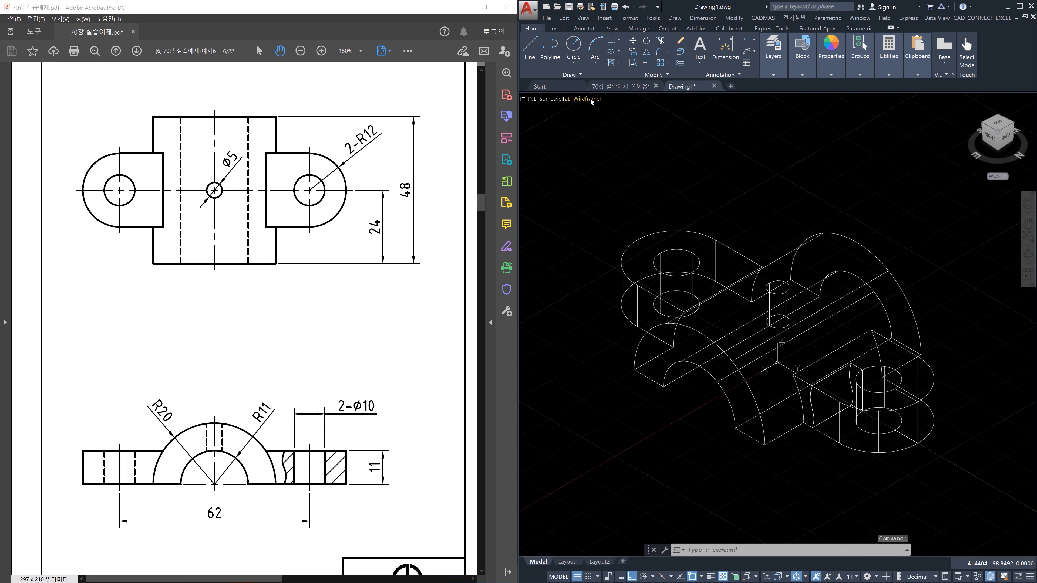
click(591, 100)
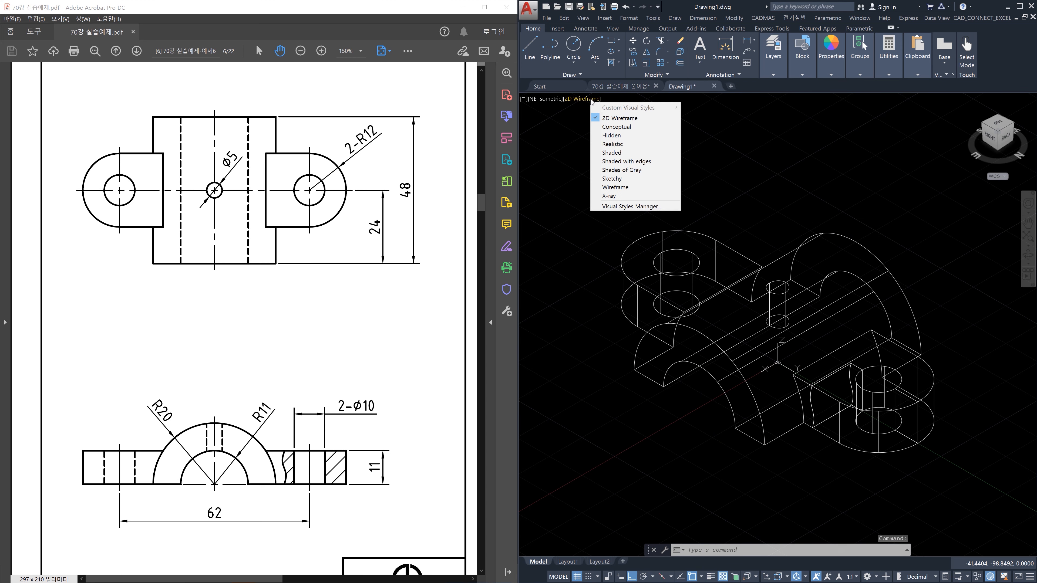
click(619, 145)
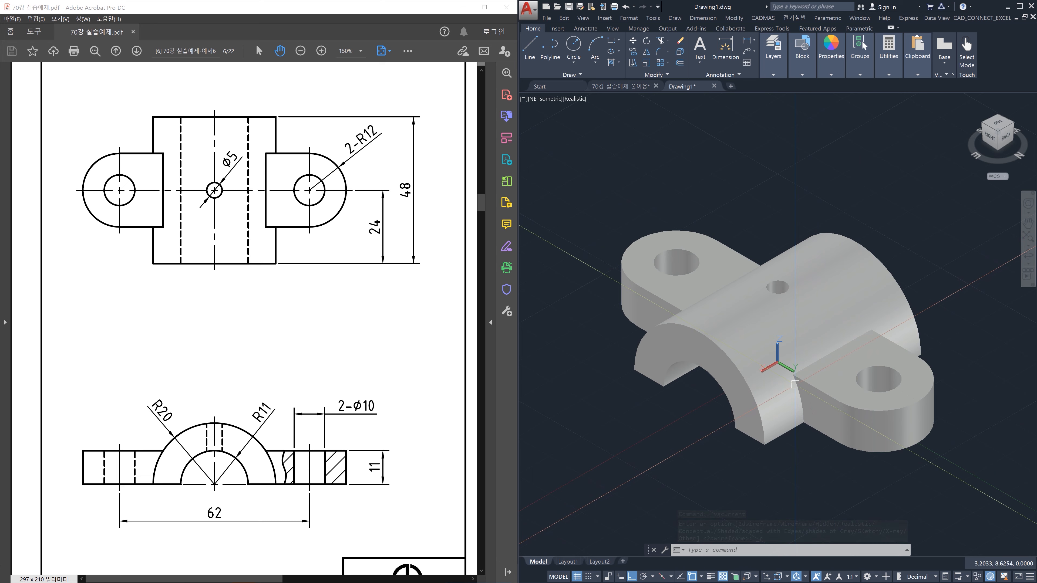
shift+middle_drag(718, 439, 735, 408)
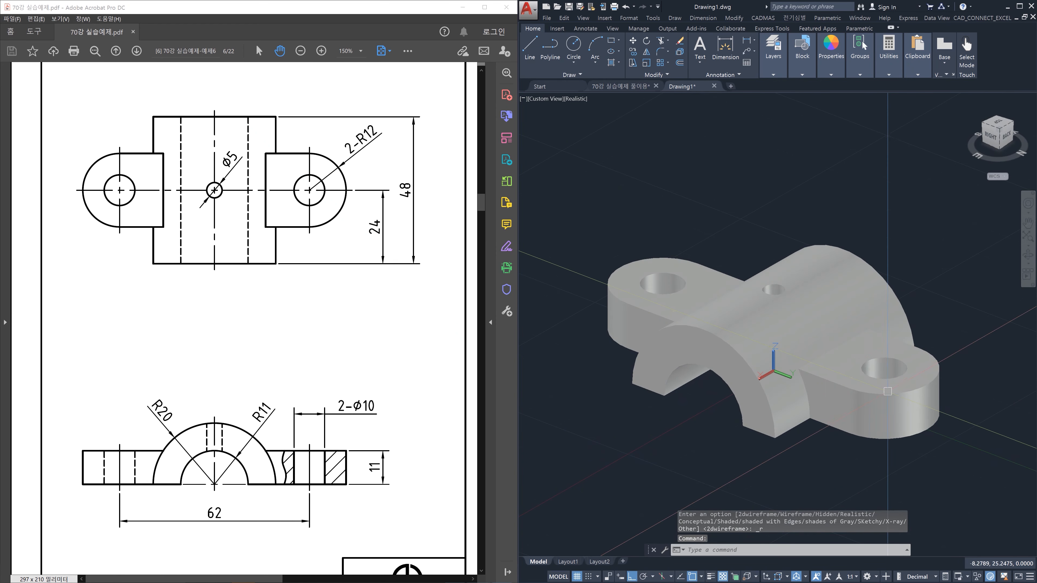
Set the visual style to Conceptual and erase the separate front piece of the right lug to expose the broken-out section
click(572, 100)
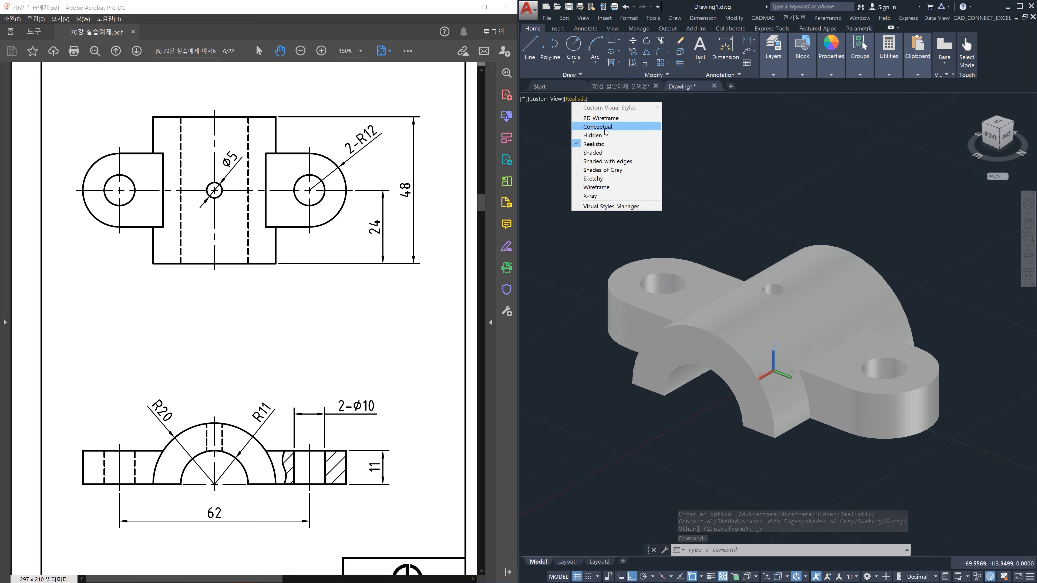
click(588, 130)
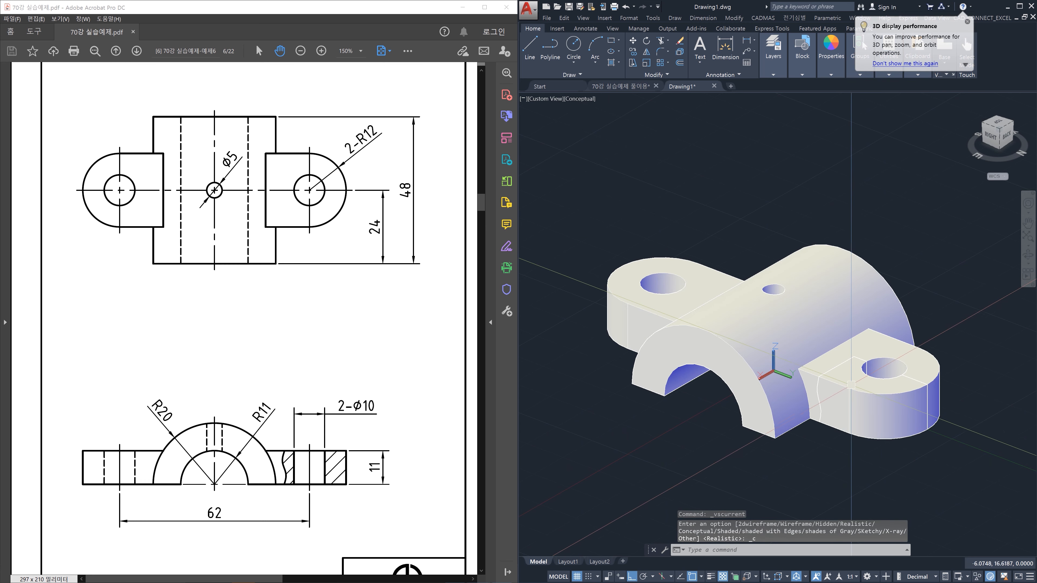
click(851, 409)
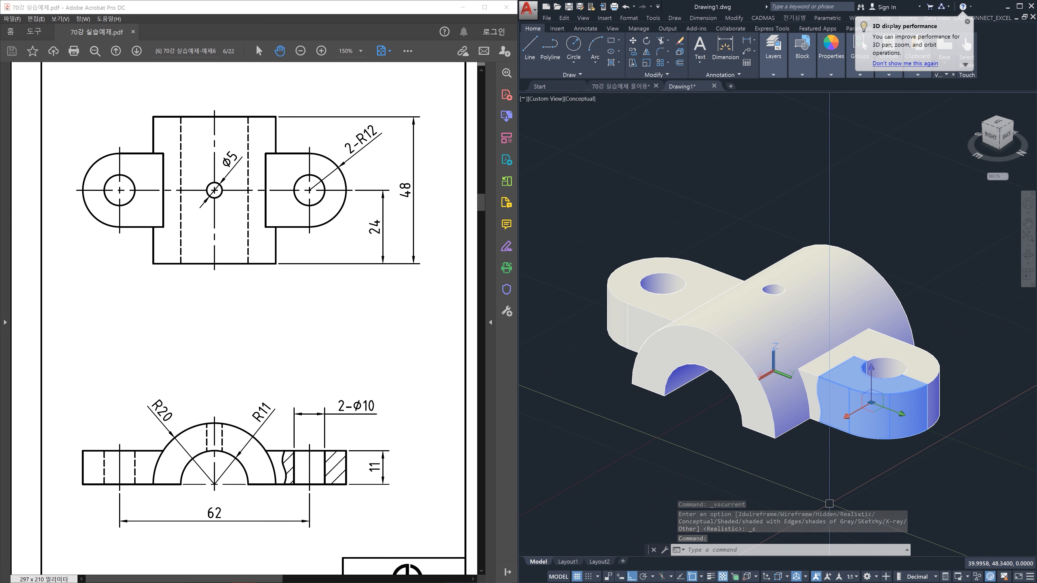
key(Delete)
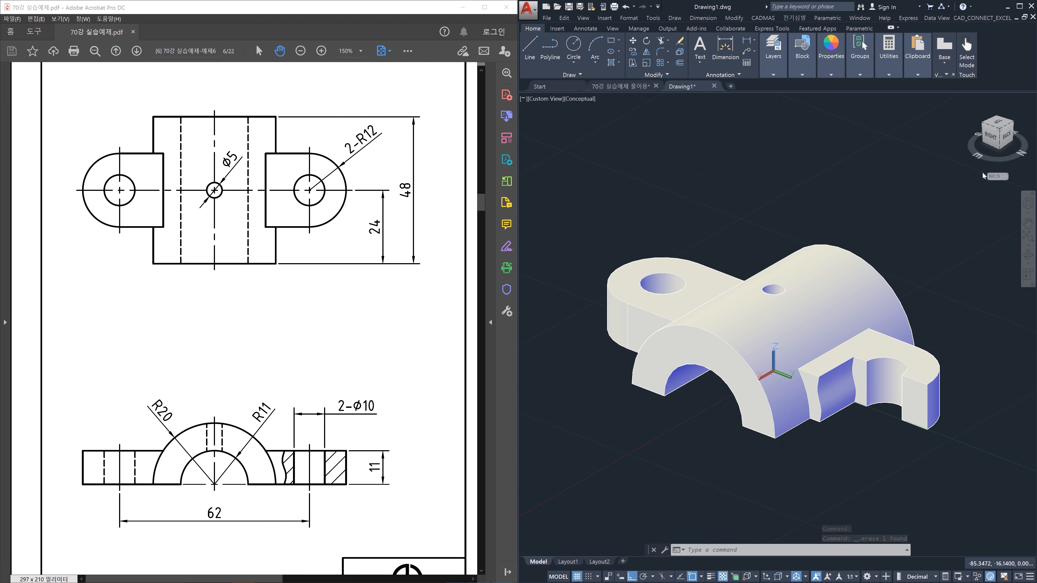
Examine the cut lug's break surface and hole in the Right view and obliquely, and return to the 70강 실습예제 풀이용 drawing
click(992, 140)
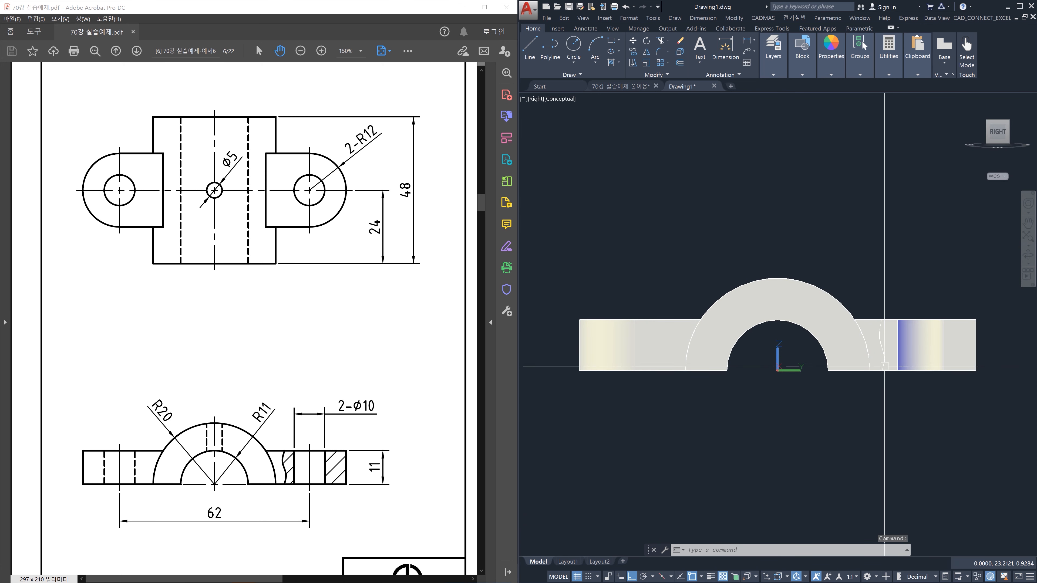
scroll(884, 345, up, 3)
middle_drag(900, 380, 820, 382)
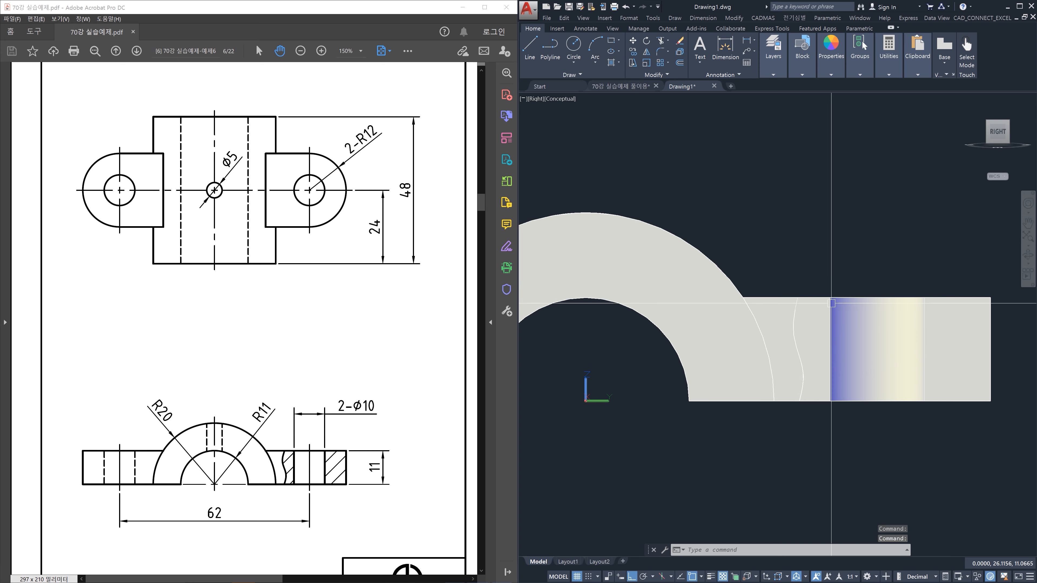
scroll(908, 396, down, 3)
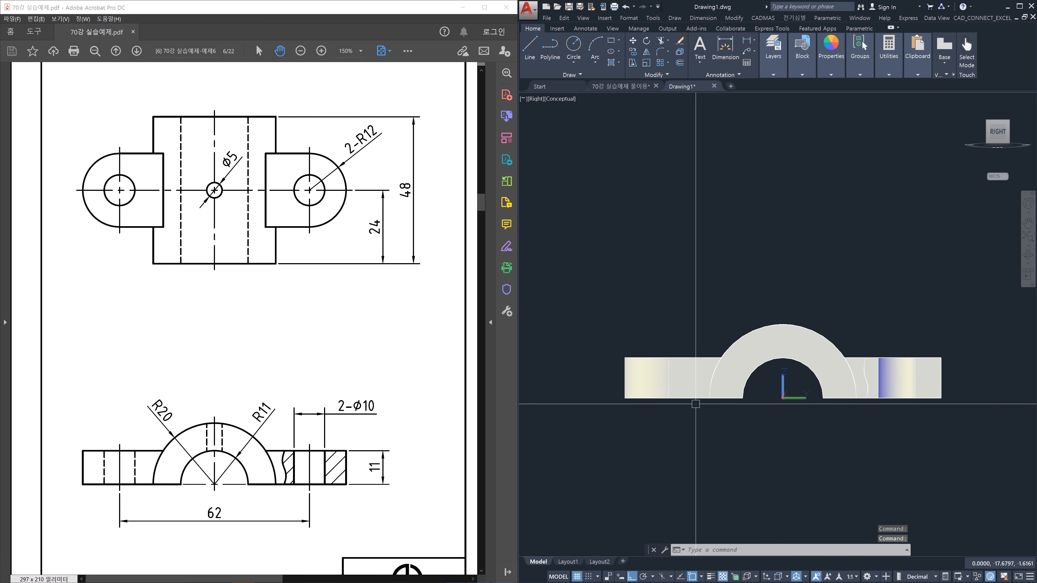
scroll(696, 374, up, 1)
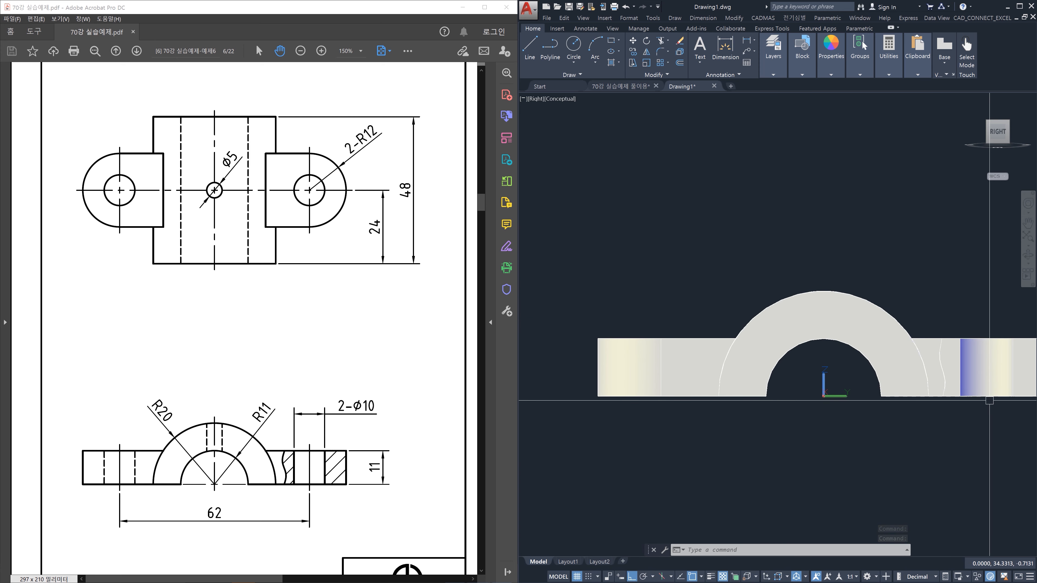
middle_drag(984, 411, 869, 417)
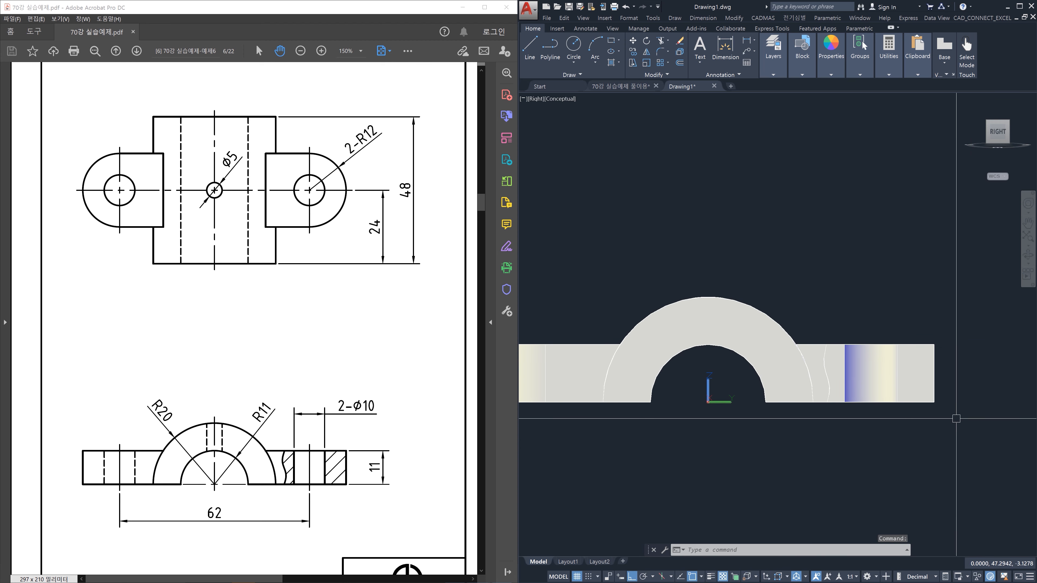
middle_drag(900, 366, 876, 429)
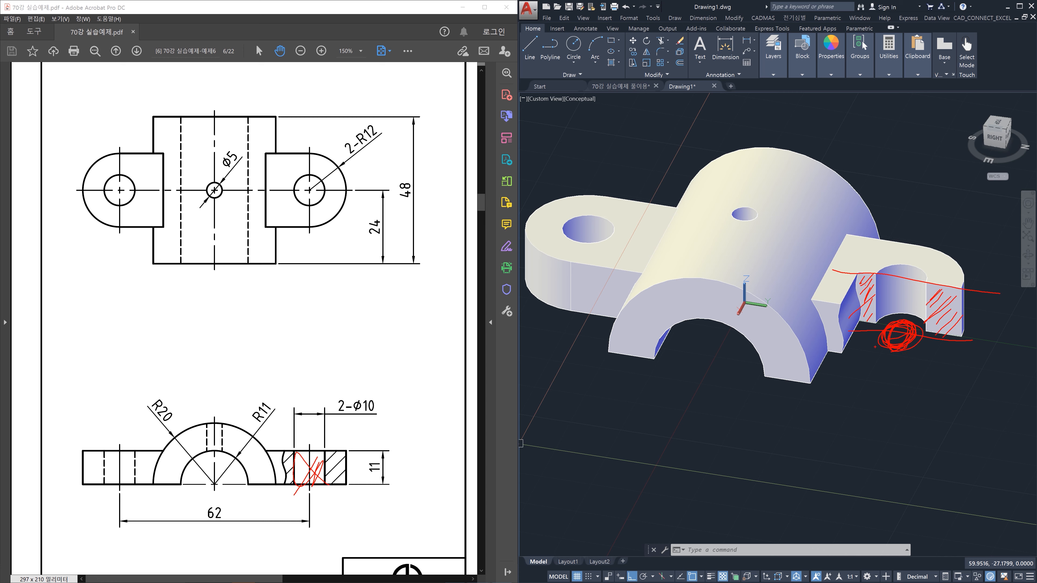
key(Escape)
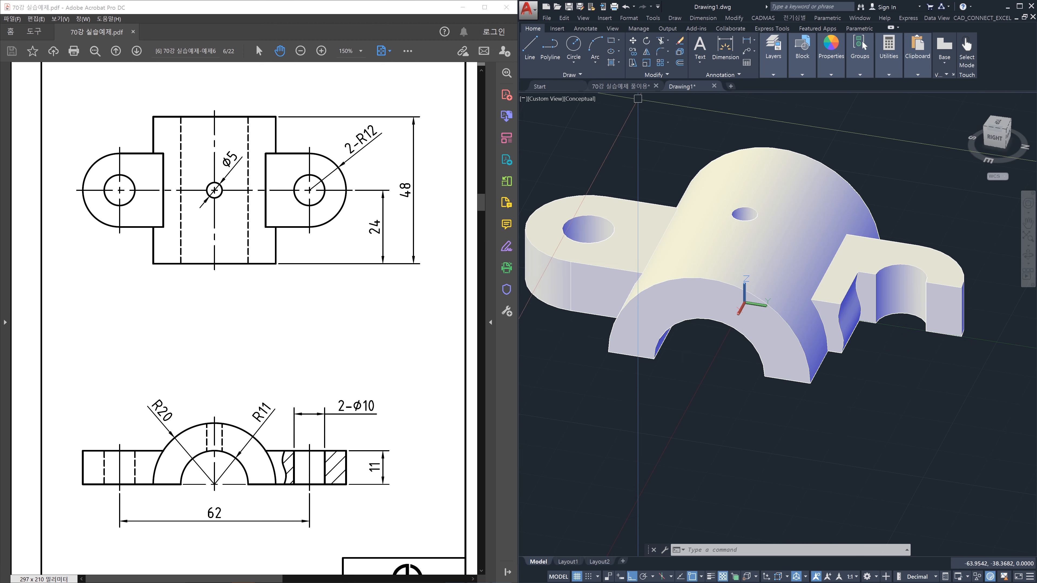
click(609, 87)
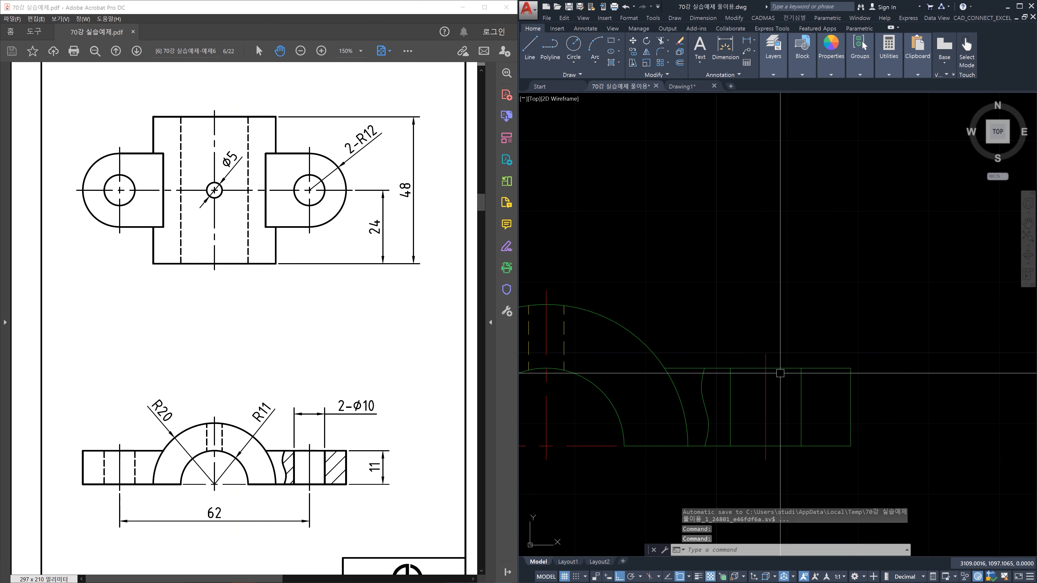
Hatch the two sectioned regions of the right lug in the front view, either side of the hole, with the ANSI31 pattern
scroll(788, 393, down, 4)
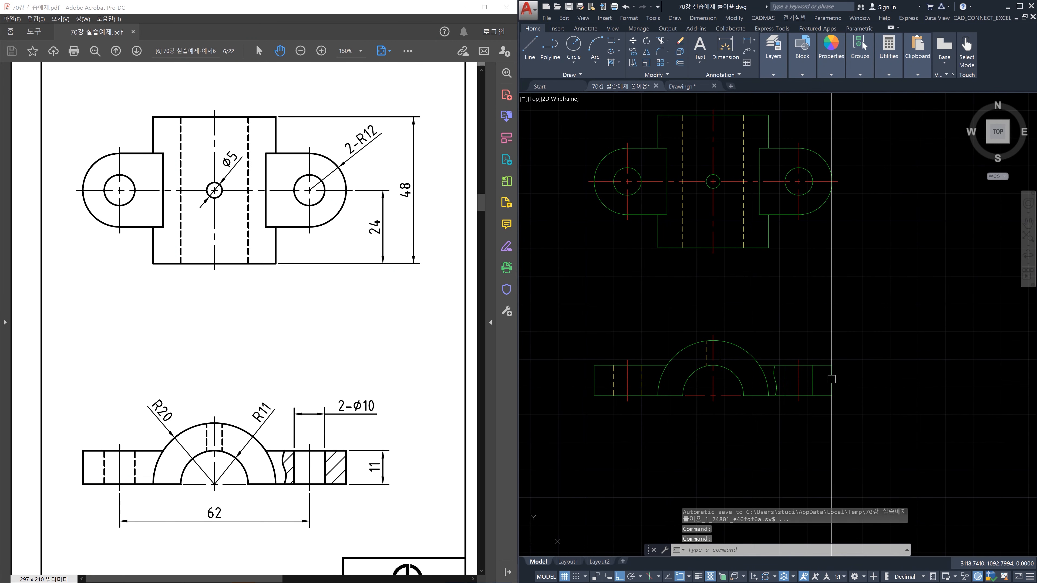
text(h)
key(Return)
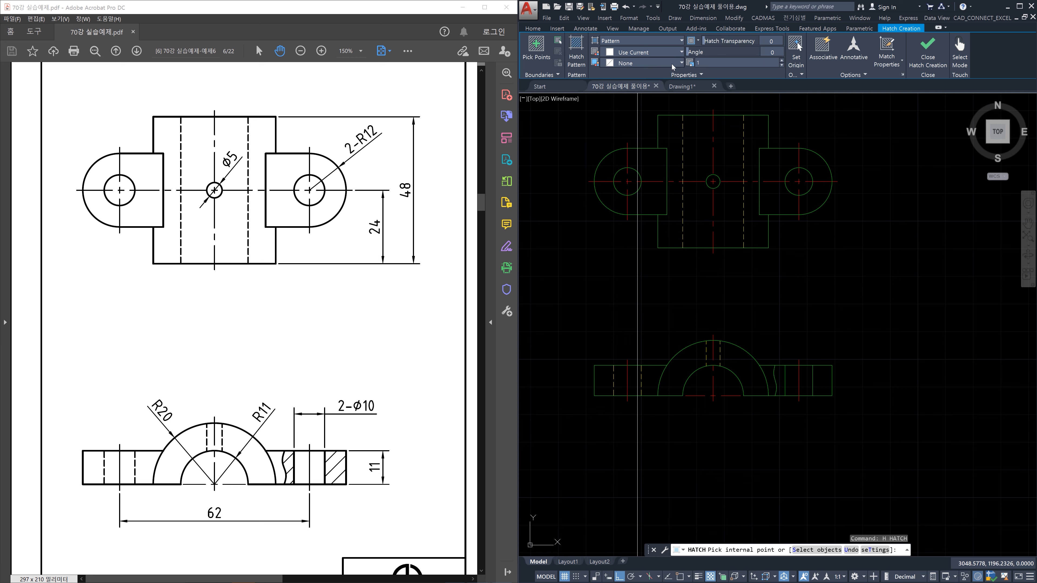
click(580, 69)
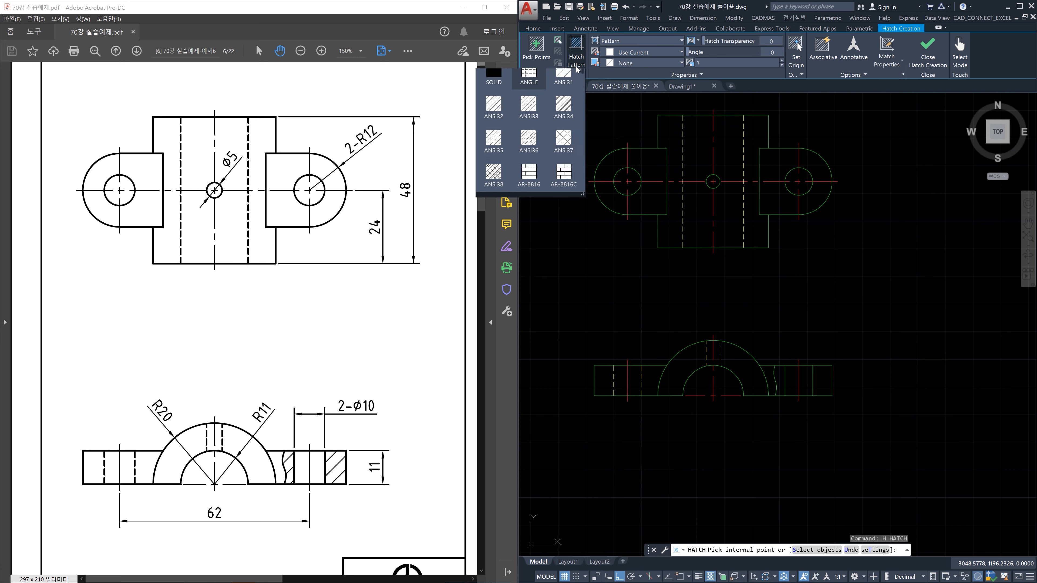
click(563, 84)
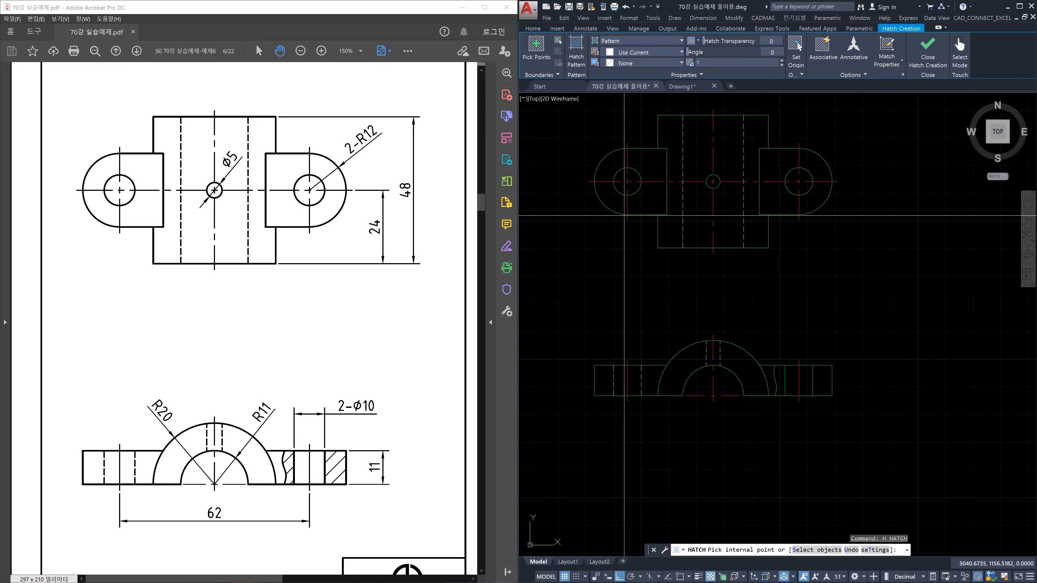
click(779, 380)
click(820, 379)
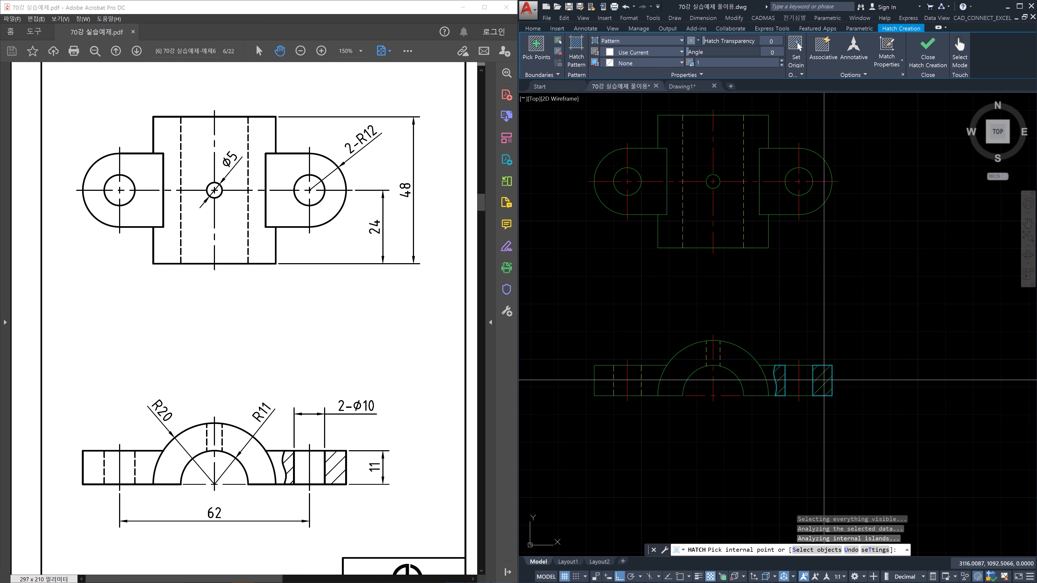
key(Return)
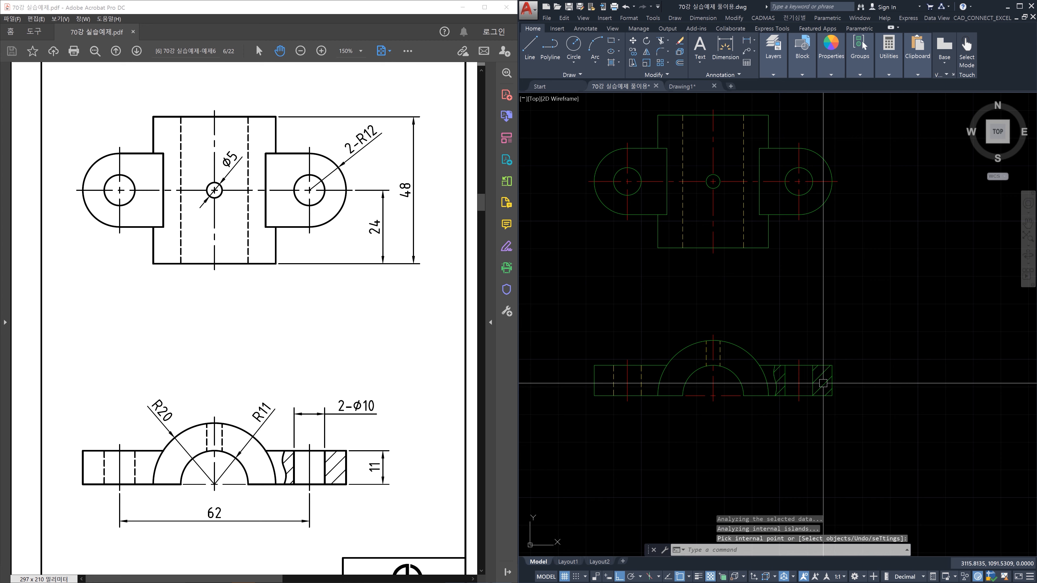
Move the right lug's section hatch to the 가는실선 layer and leave nothing selected
click(823, 384)
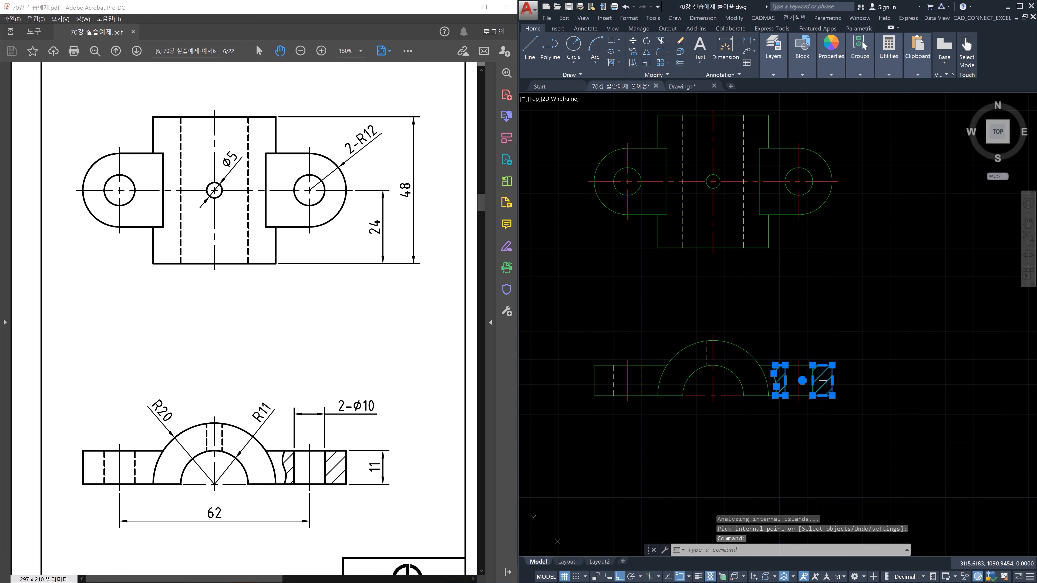
click(533, 29)
click(773, 75)
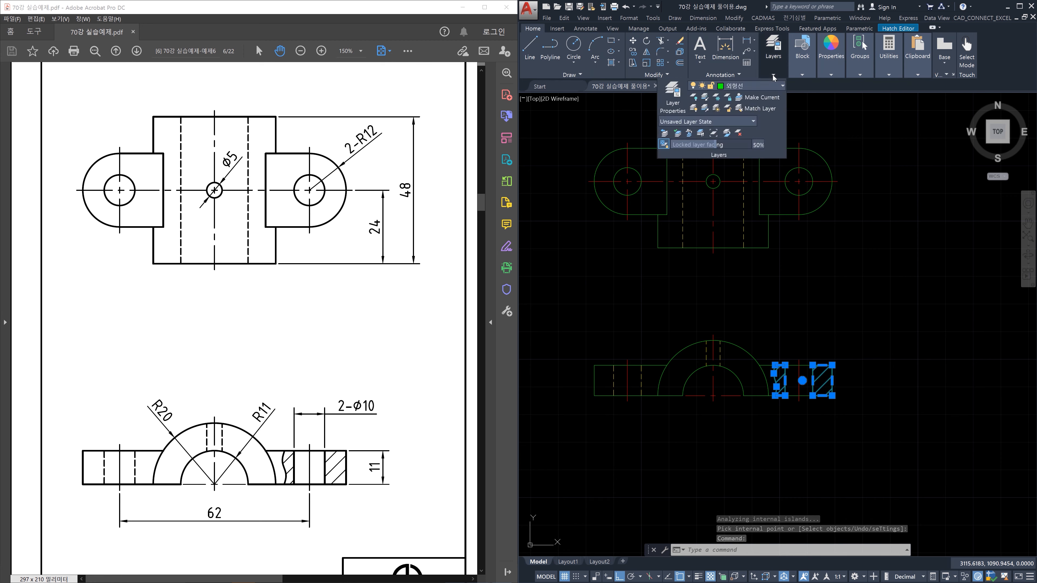
click(774, 84)
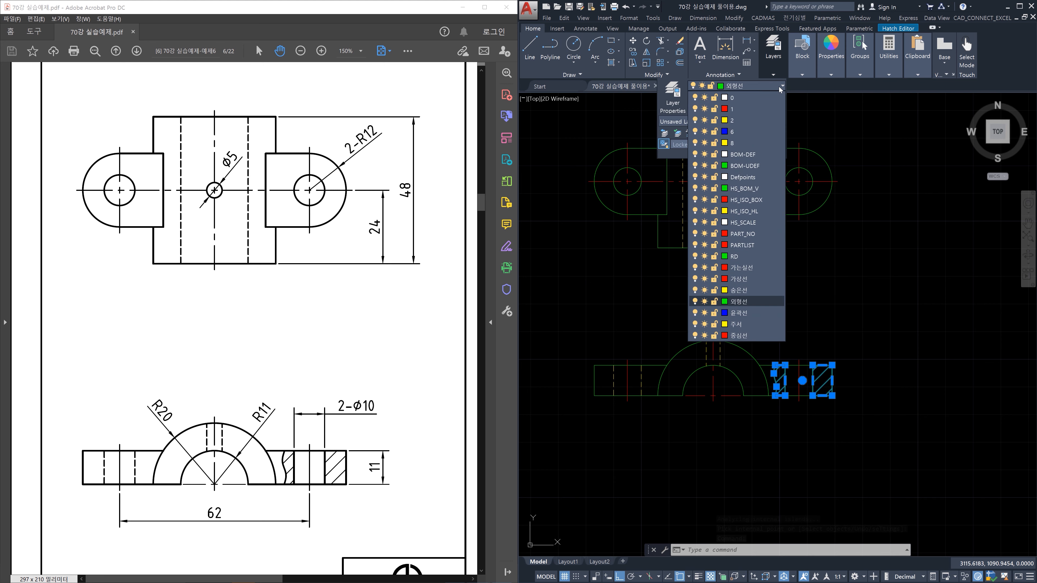
click(738, 268)
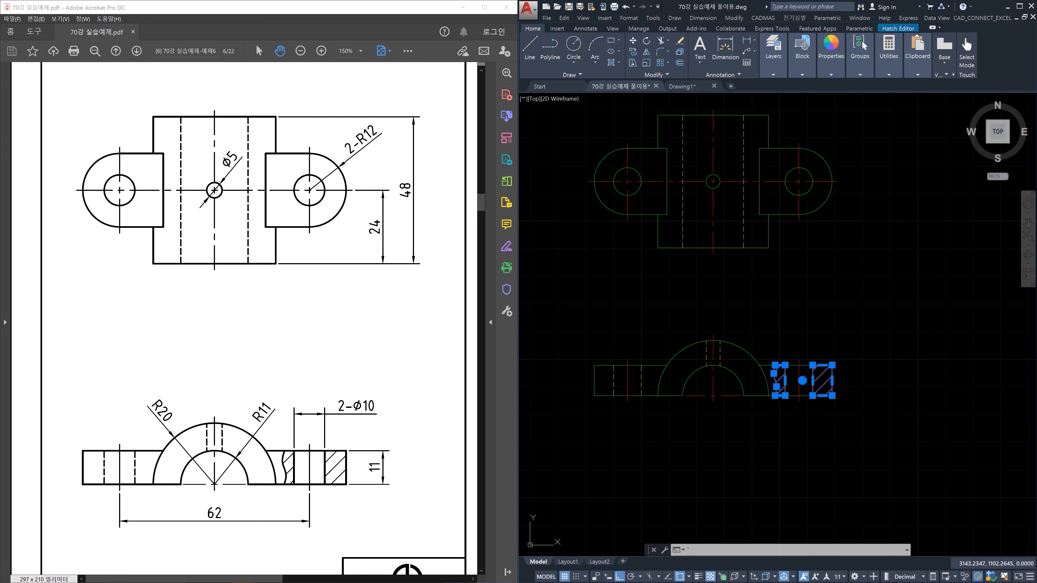
key(Escape)
scroll(901, 353, down, 4)
scroll(850, 333, up, 4)
middle_drag(848, 335, 840, 338)
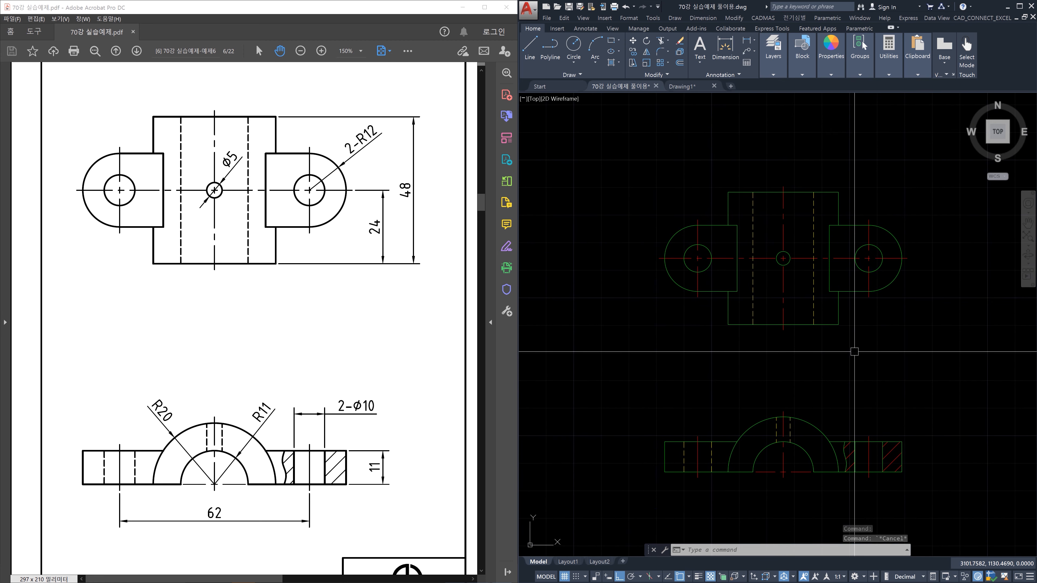